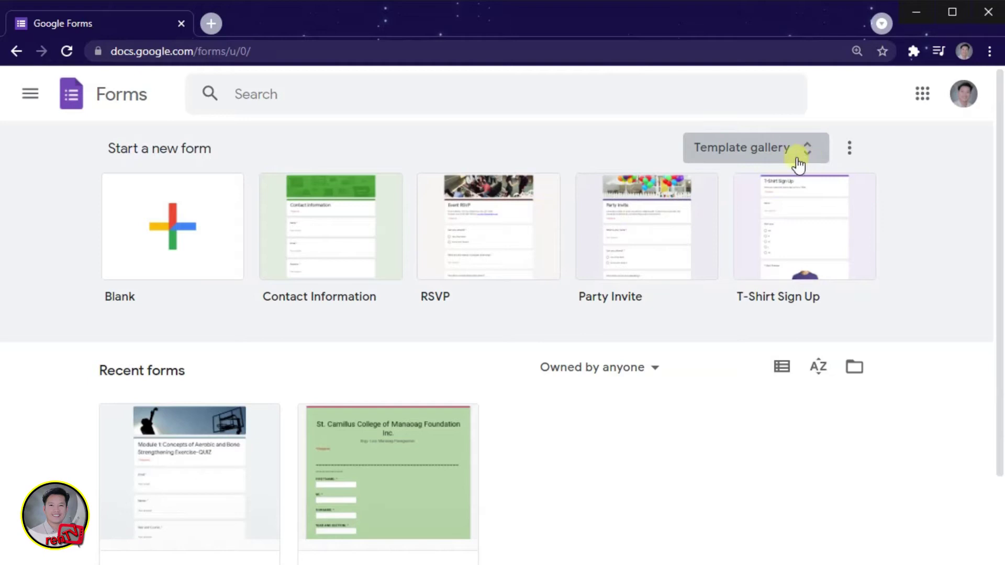
Step: Start a blank form from the Start a new form gallery, then open and close the More menu
click(179, 230)
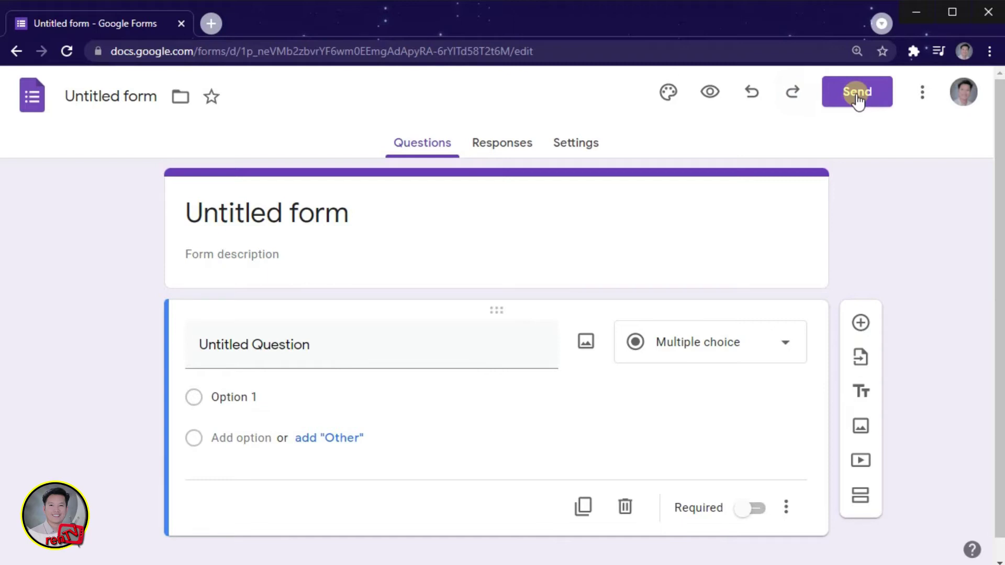
click(921, 95)
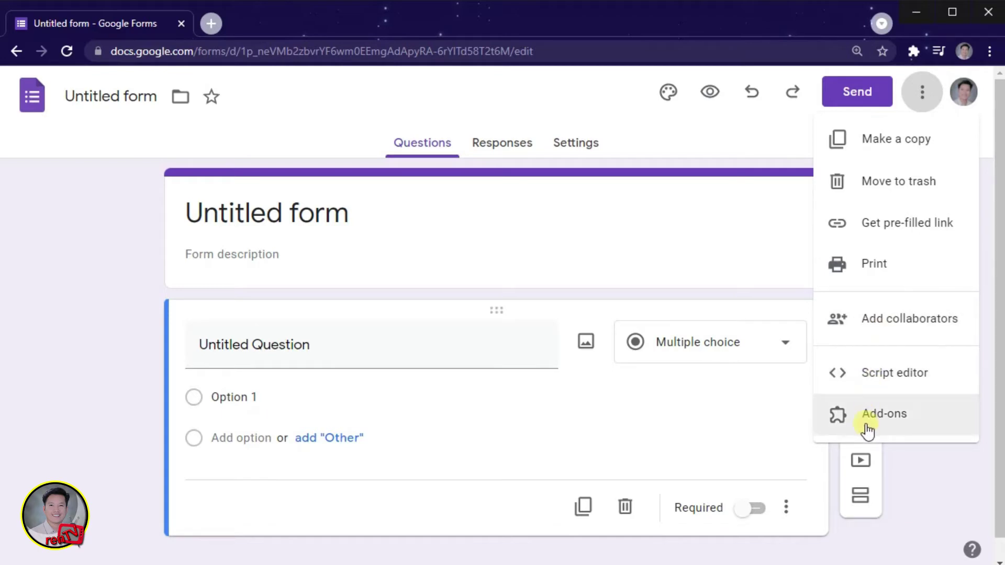
click(67, 320)
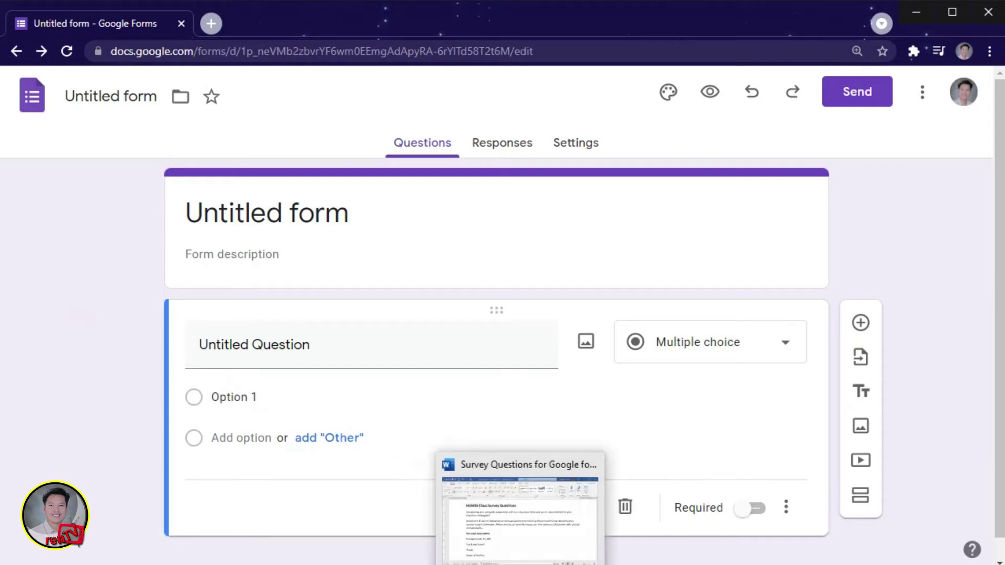
Step: Replace 'Untitled form' with the heading 'HUMSS Class Survey Questions' copied from Word
click(443, 466)
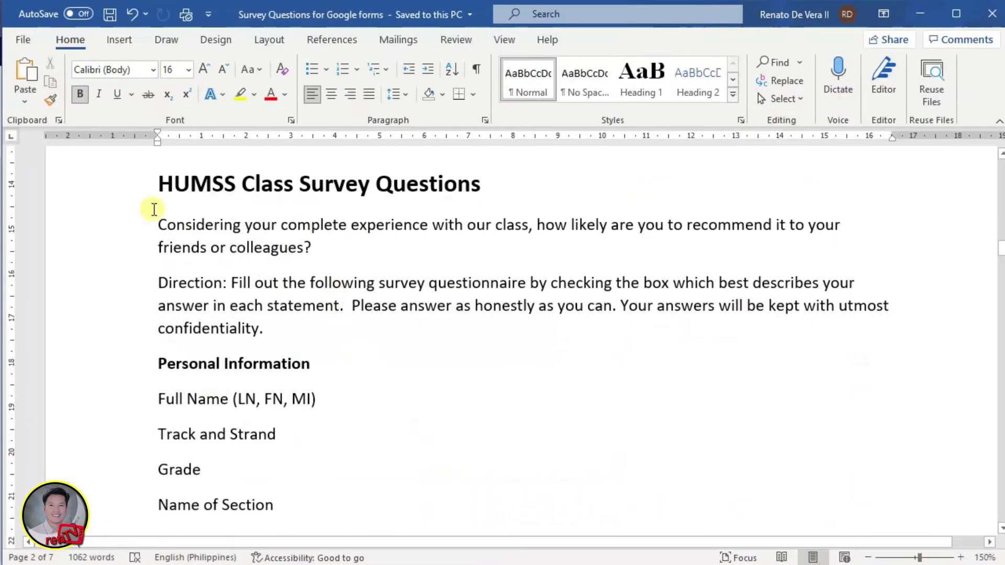
drag(152, 181, 464, 190)
key(ctrl+c)
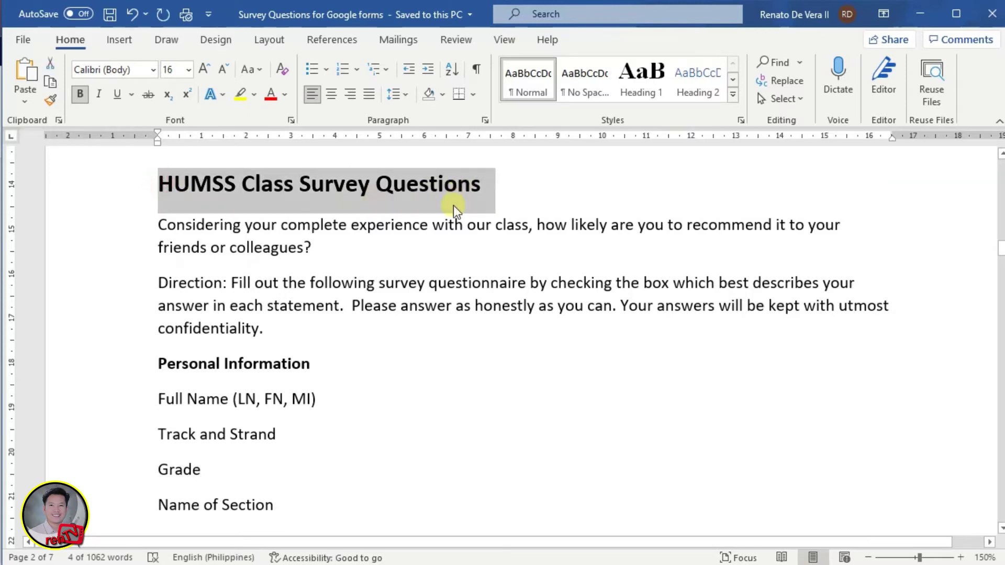
key(alt+Tab)
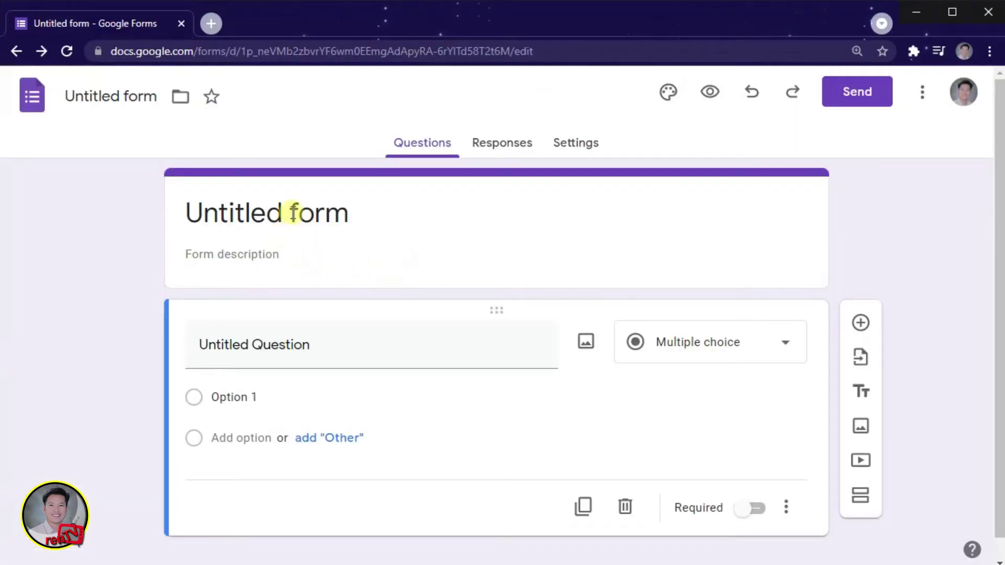
click(290, 213)
drag(359, 215, 174, 223)
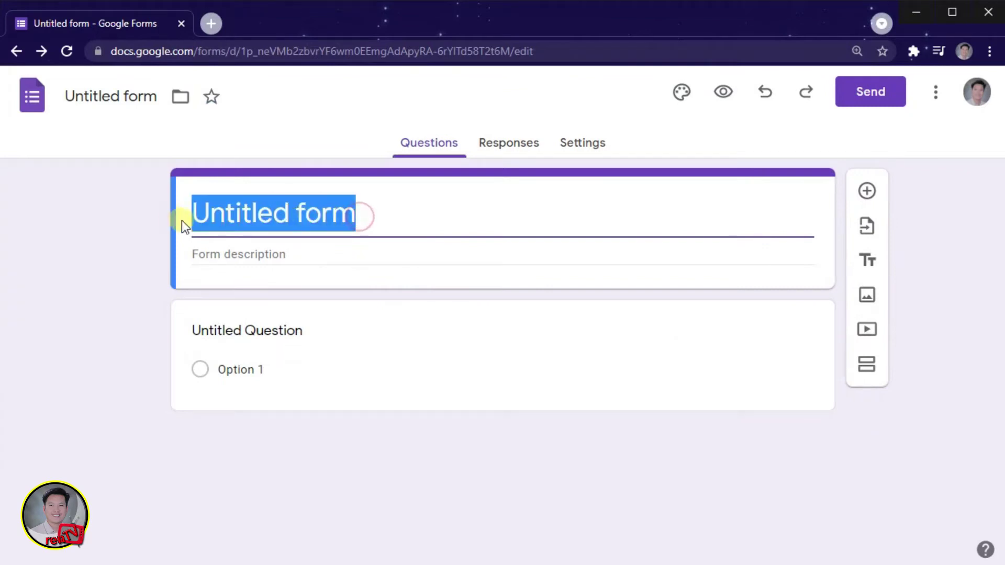
key(ctrl+v)
Step: Paste the recommendation question sentence from Word into the form description
click(309, 254)
key(alt+Tab)
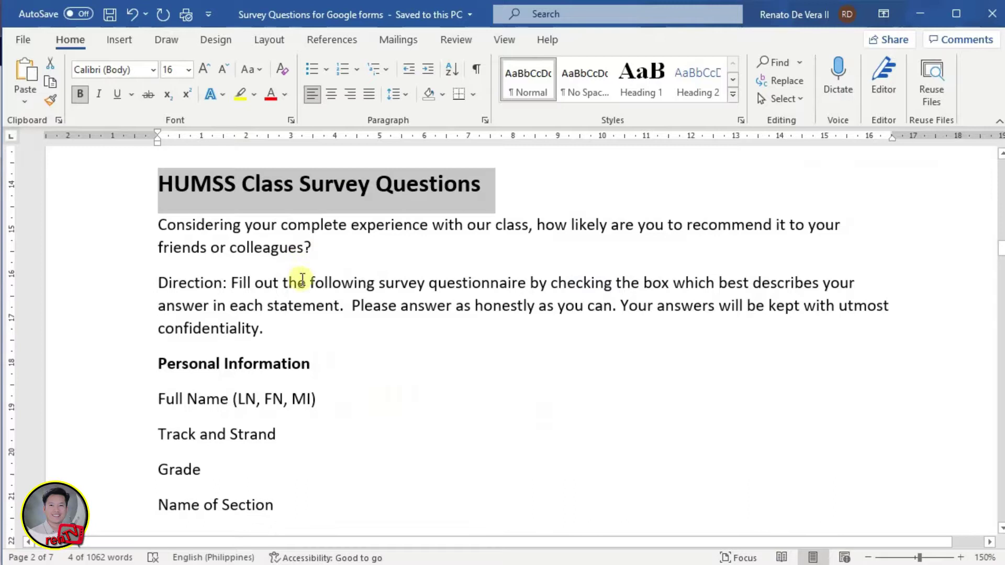
drag(157, 226, 290, 249)
key(ctrl+c)
key(alt+Tab)
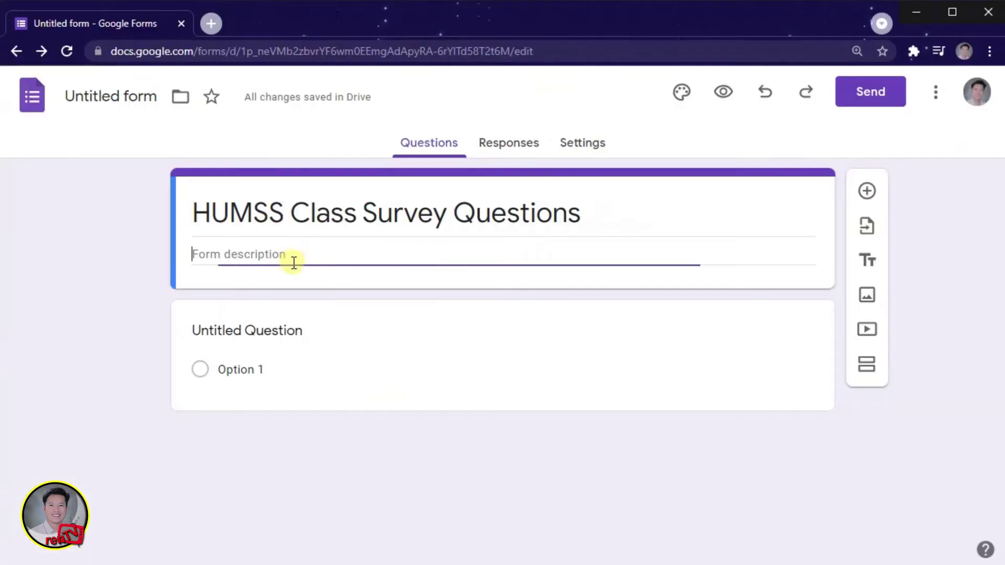
key(ctrl+v)
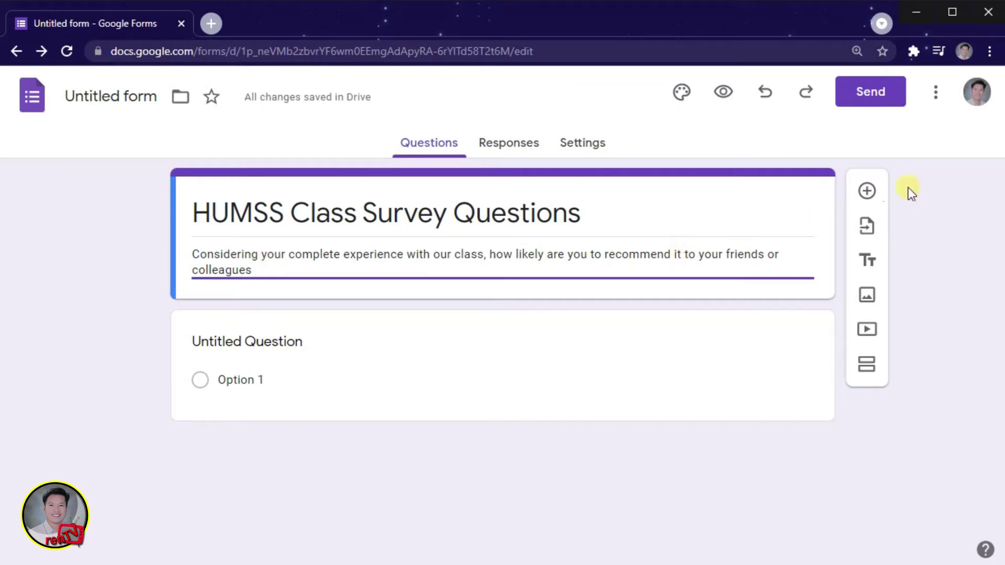
click(871, 194)
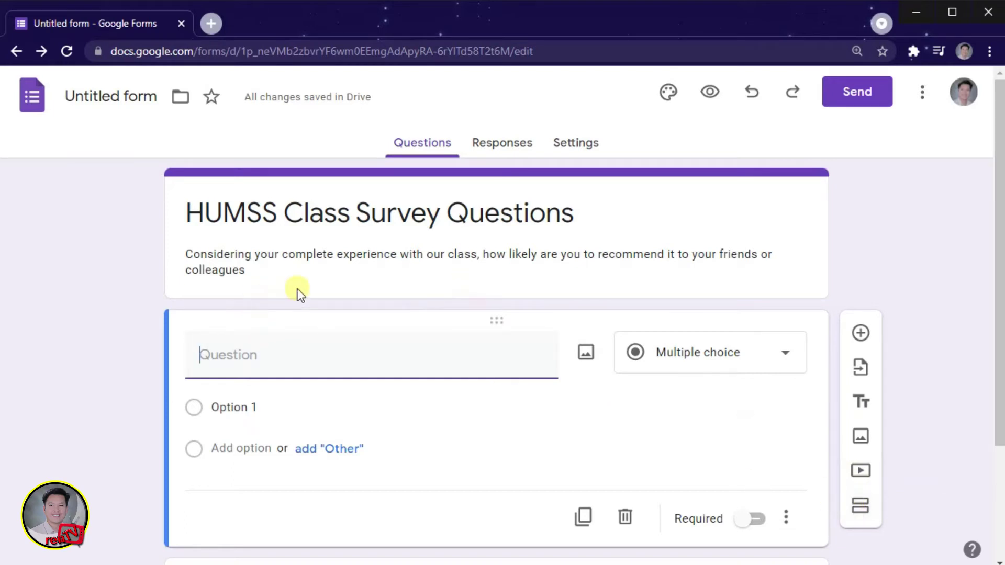
Step: Add the Direction paragraph from Word on a new line of the description
click(645, 214)
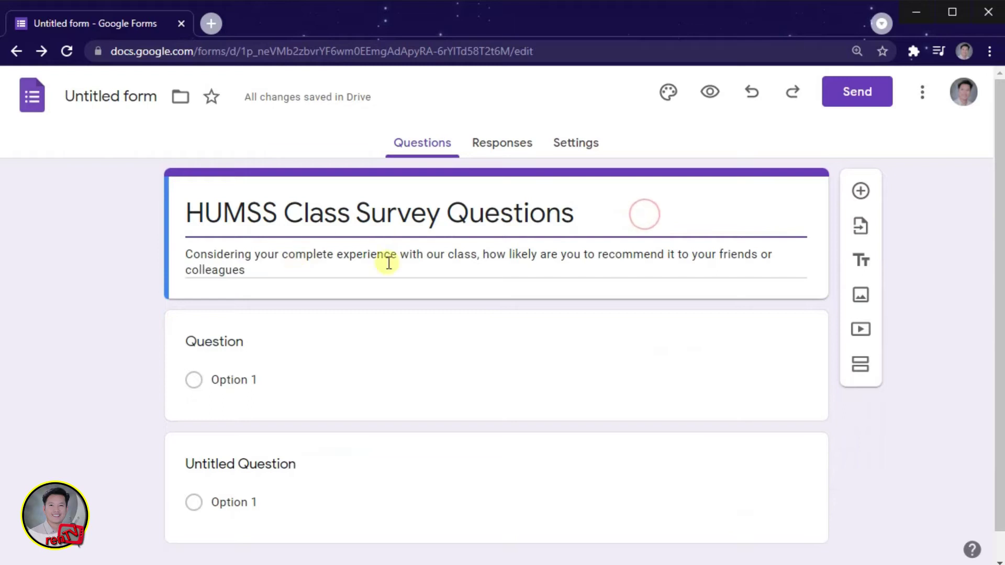
triple_click(277, 271)
click(278, 271)
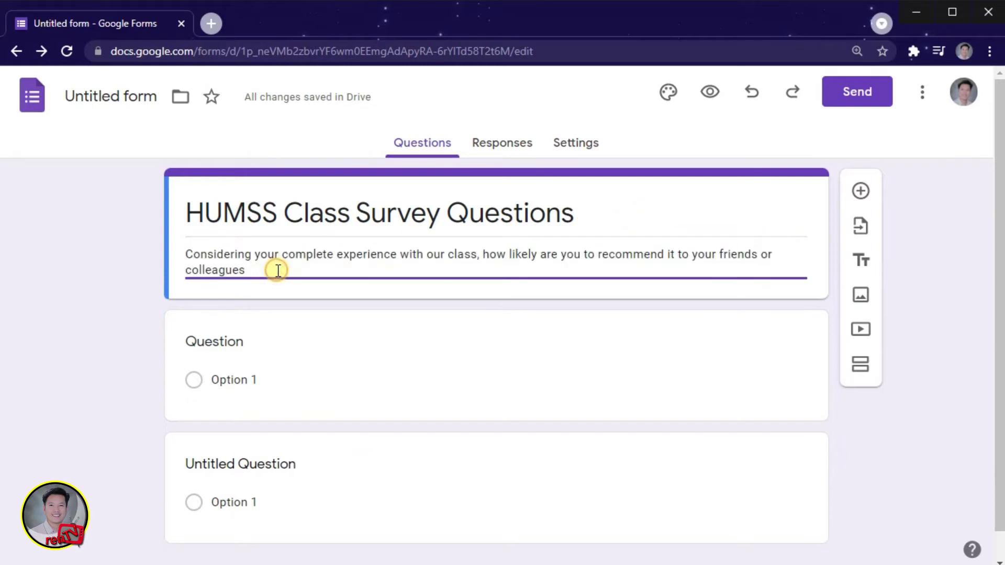
text(...)
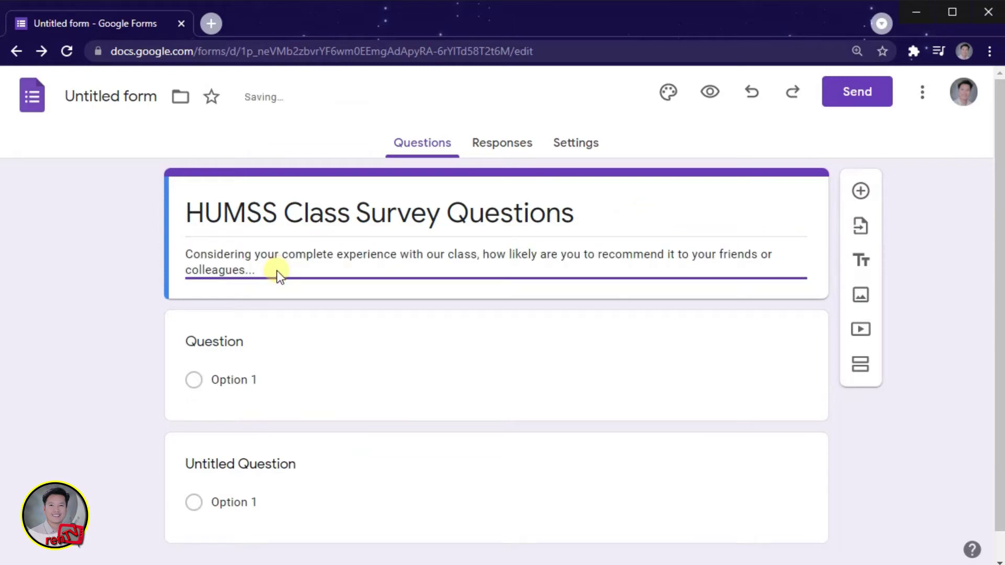
key(Return)
key(Return)
key(alt+Tab)
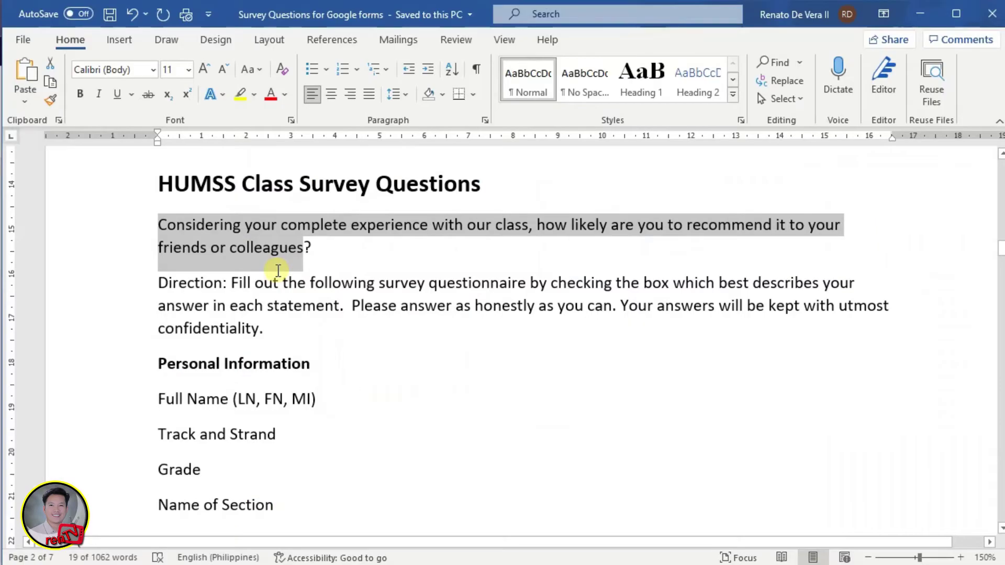
triple_click(156, 281)
key(ctrl+c)
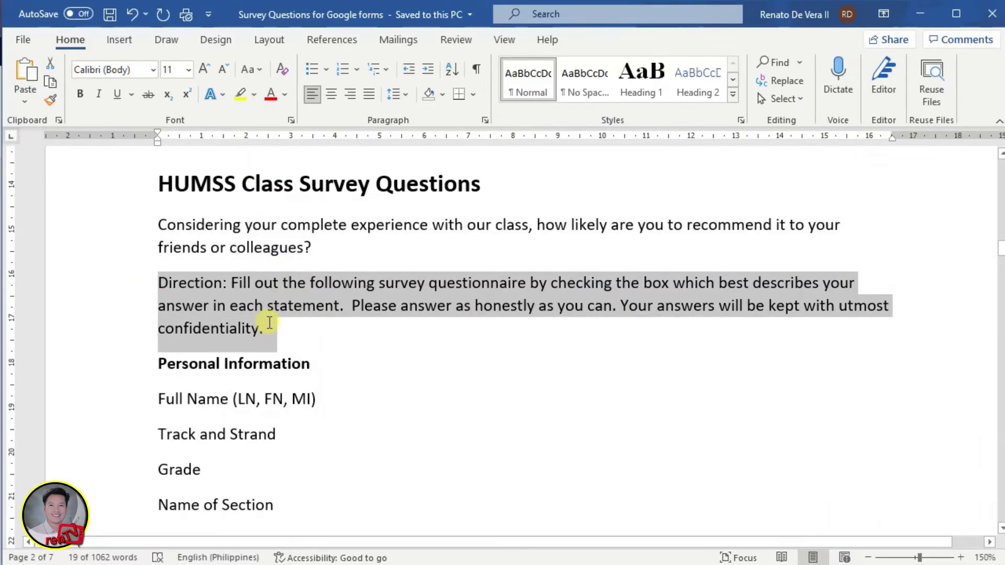
key(alt+Tab)
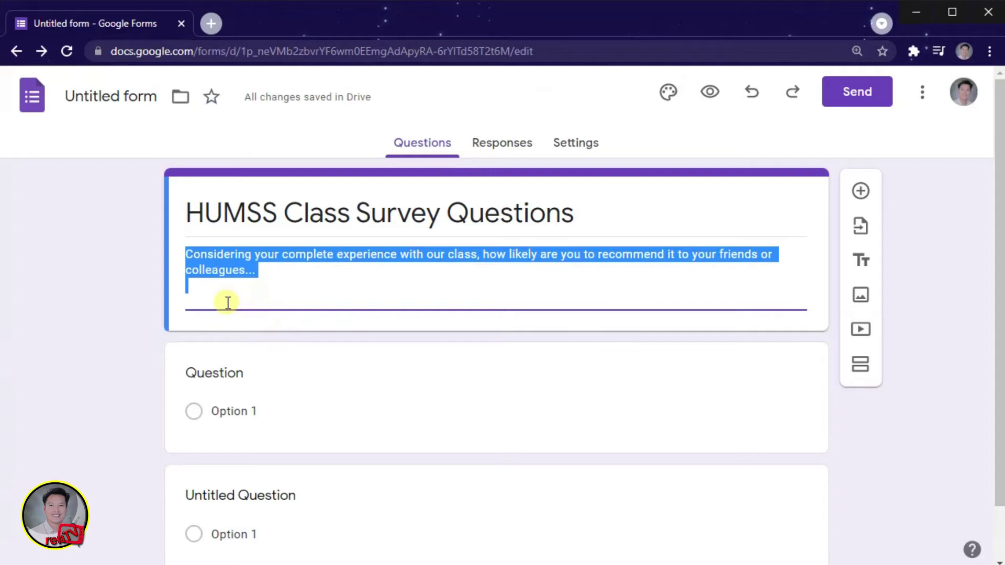
click(226, 299)
key(ctrl+v)
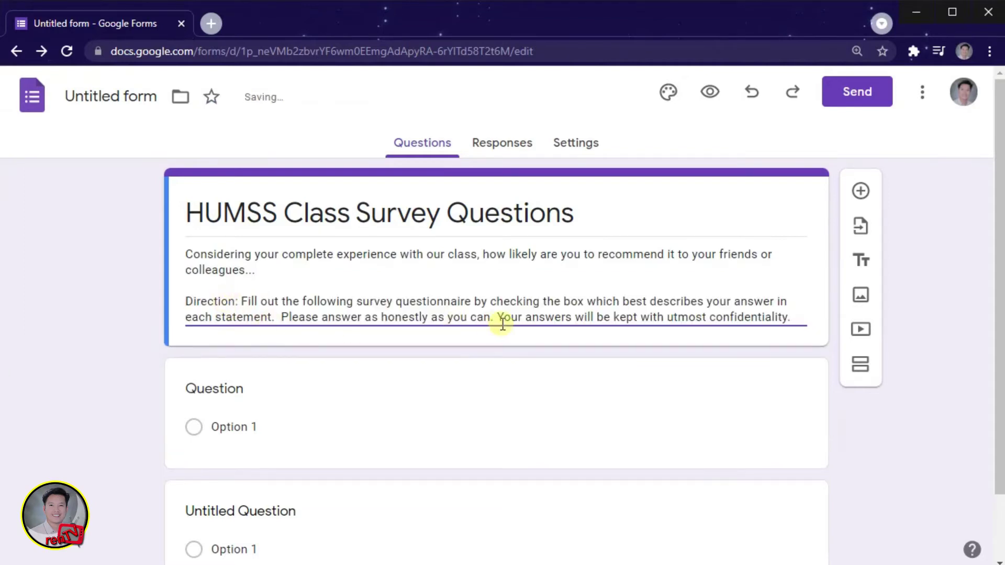
click(269, 303)
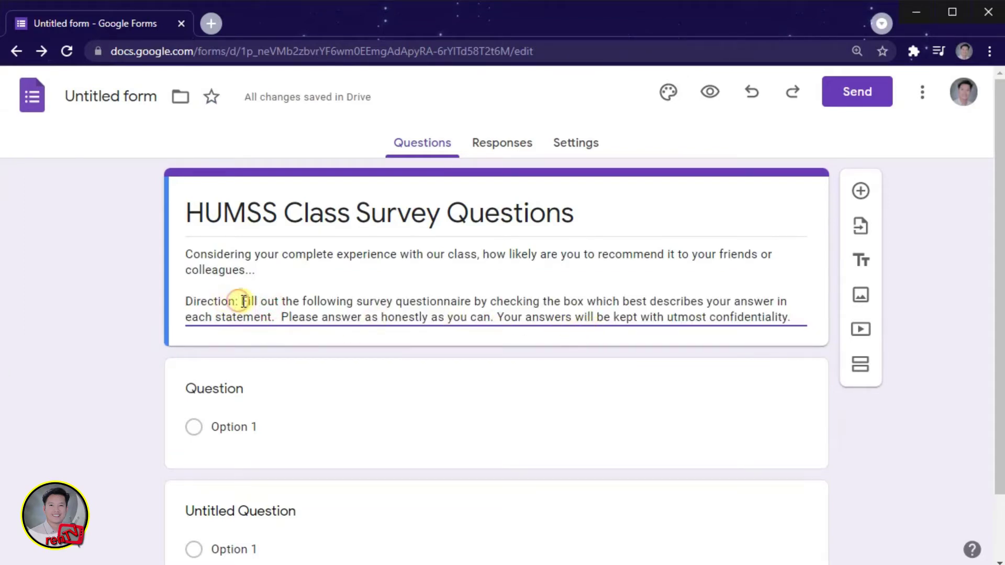
Step: Insert a title block above the first question named 'PART I: Personal Information'
click(862, 261)
text(PART I:)
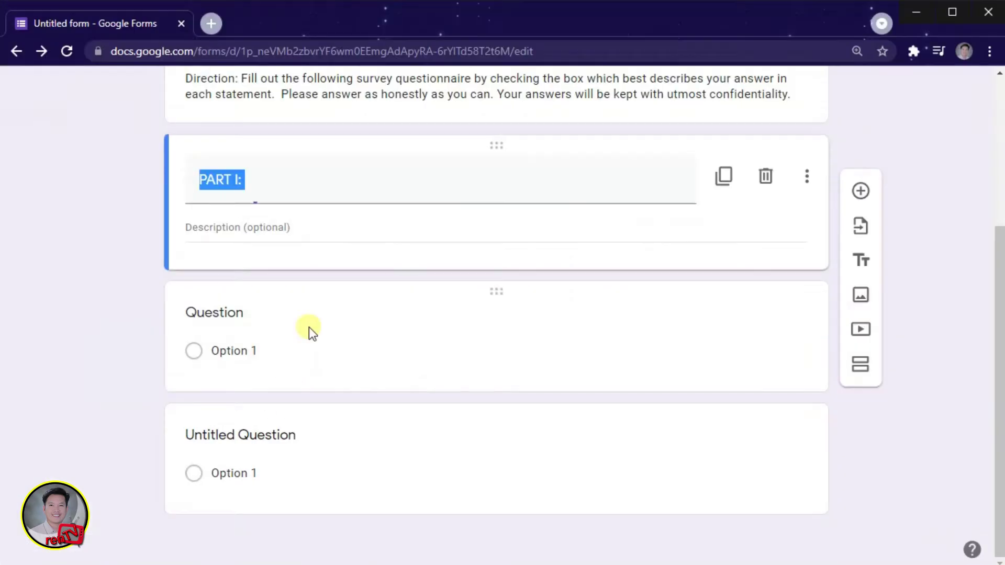
click(275, 177)
text(Pers)
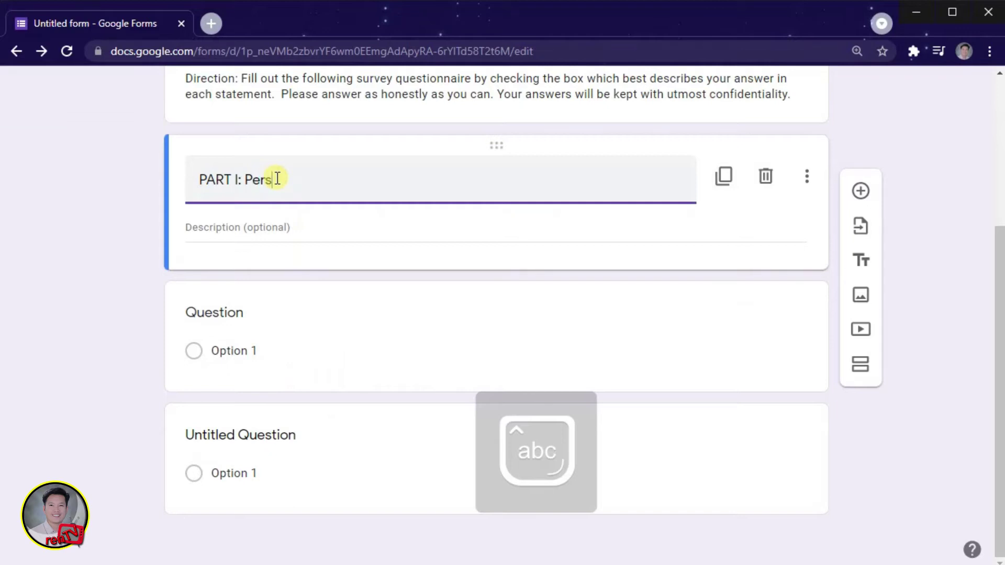
text(onal Information)
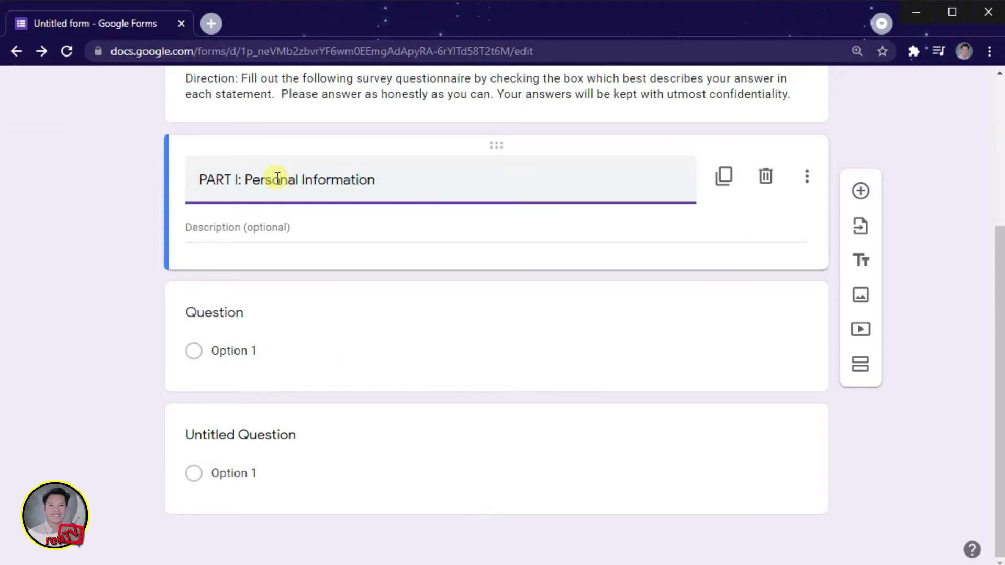
click(137, 249)
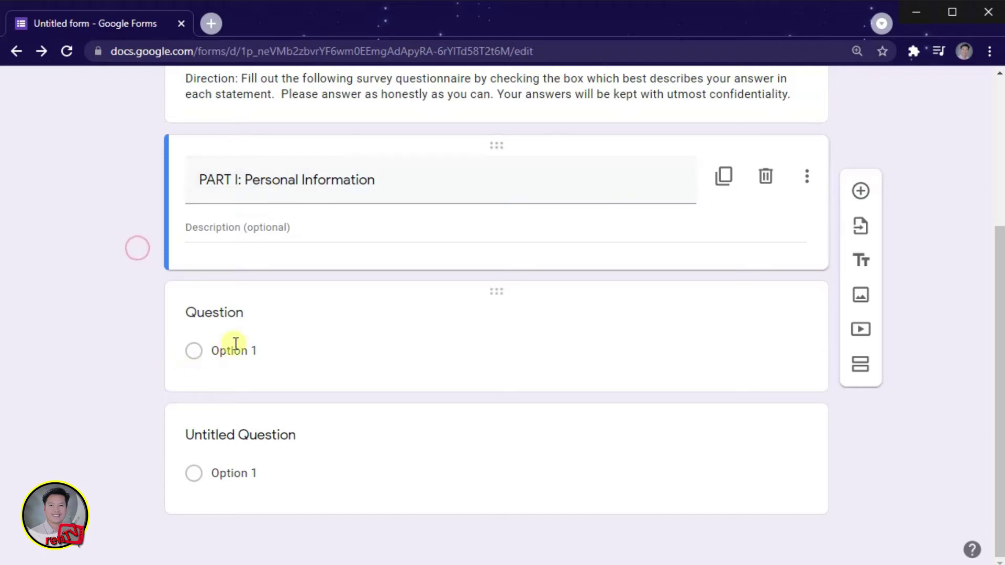
click(239, 312)
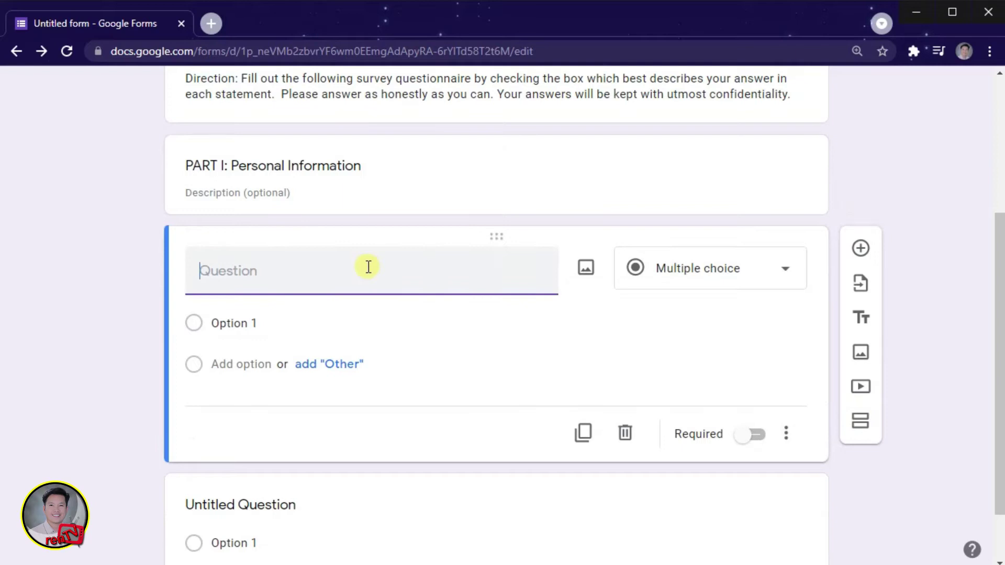
Step: Change the first question's type to Short answer after reviewing the Personal Information items in Word
click(785, 276)
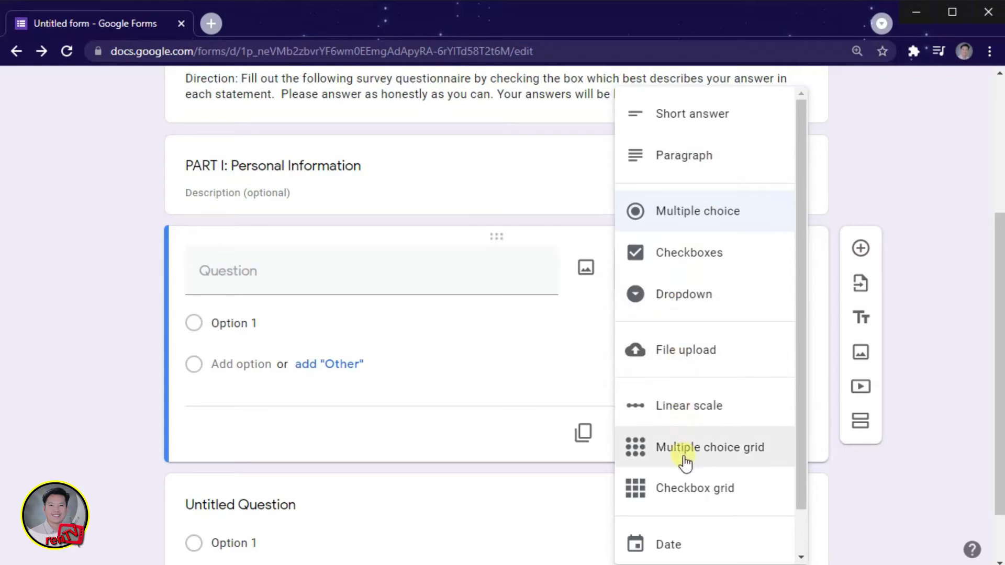
scroll(686, 558, down, 1)
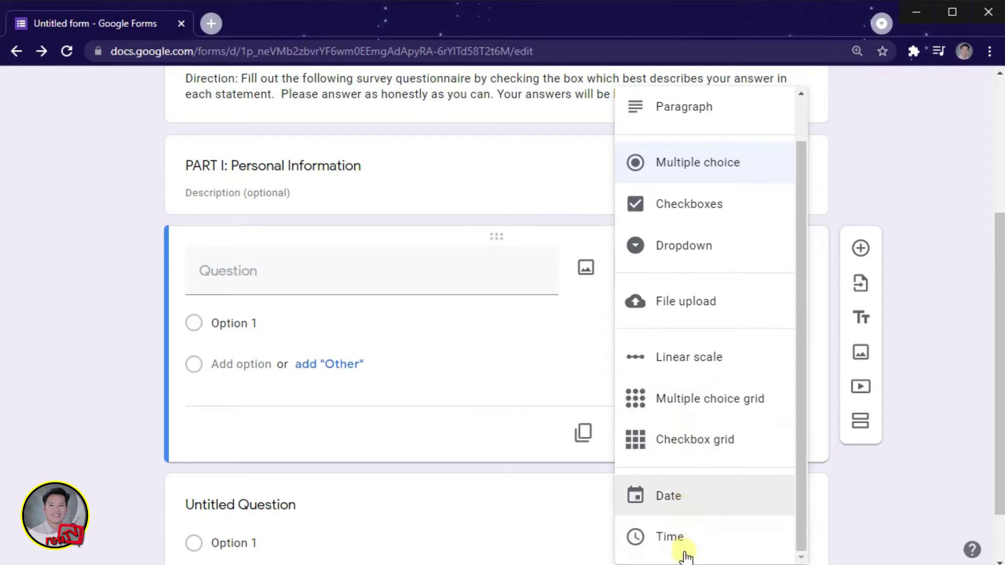
scroll(683, 529, up, 1)
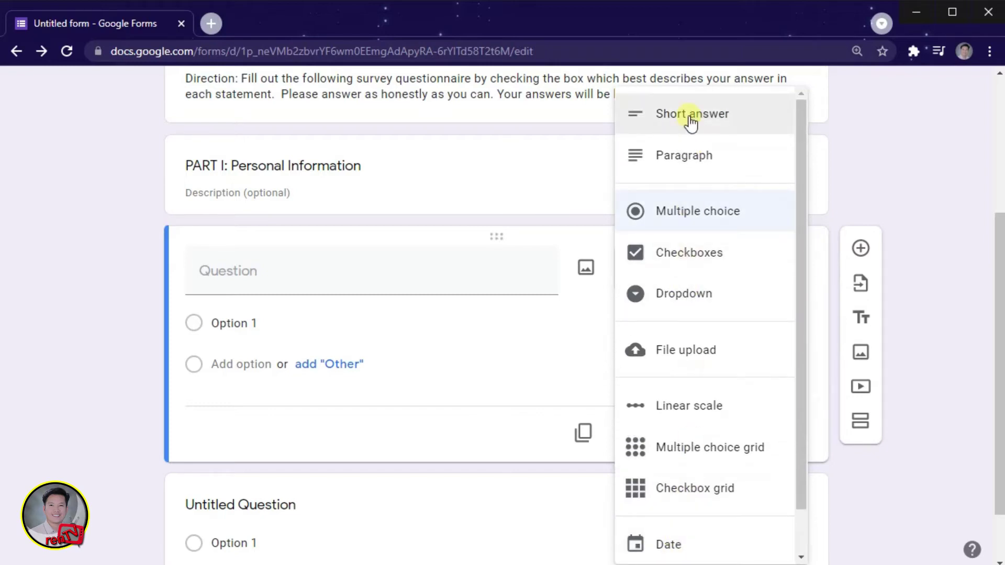
key(alt+Tab)
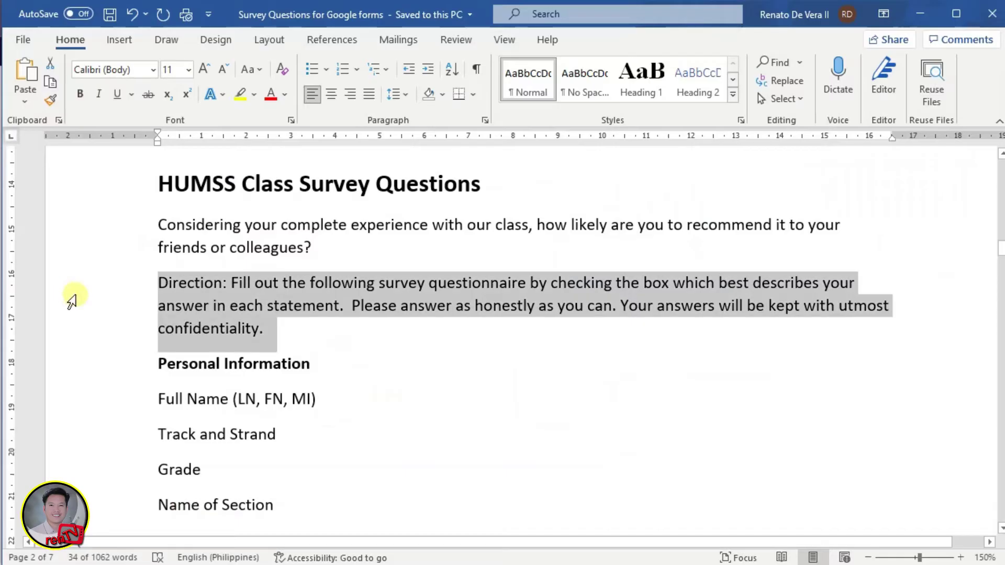
scroll(160, 372, down, 3)
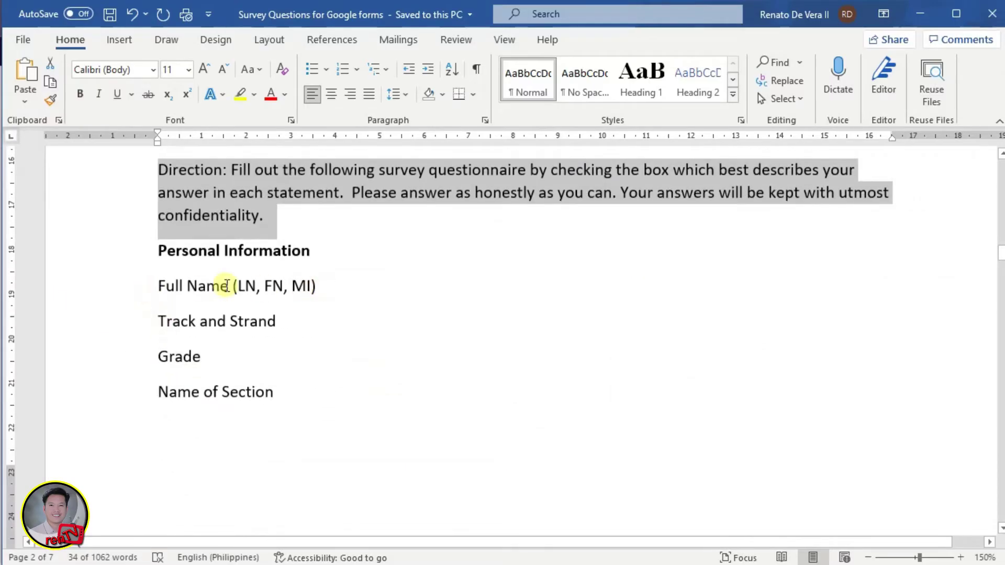
drag(149, 284, 335, 288)
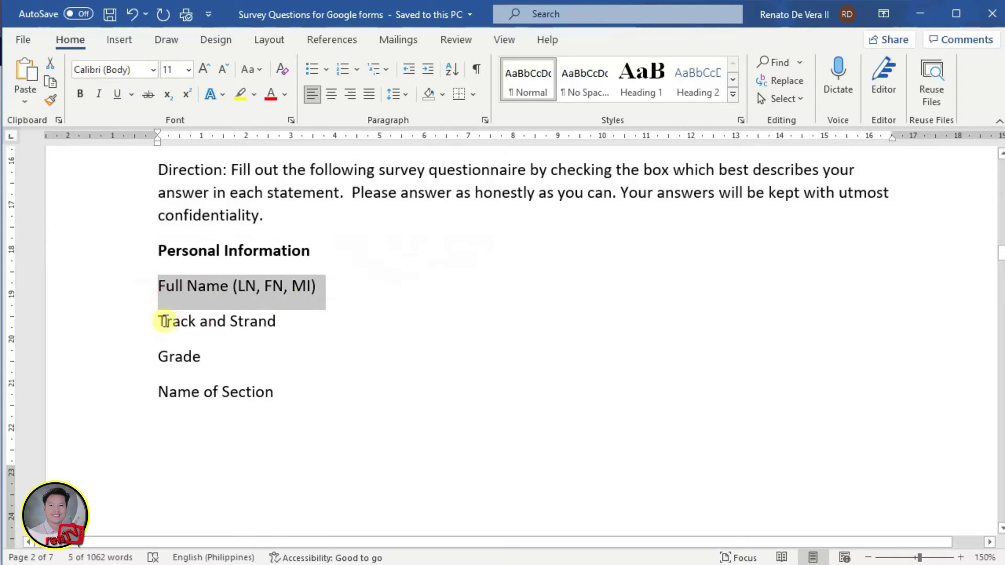
drag(151, 321, 283, 321)
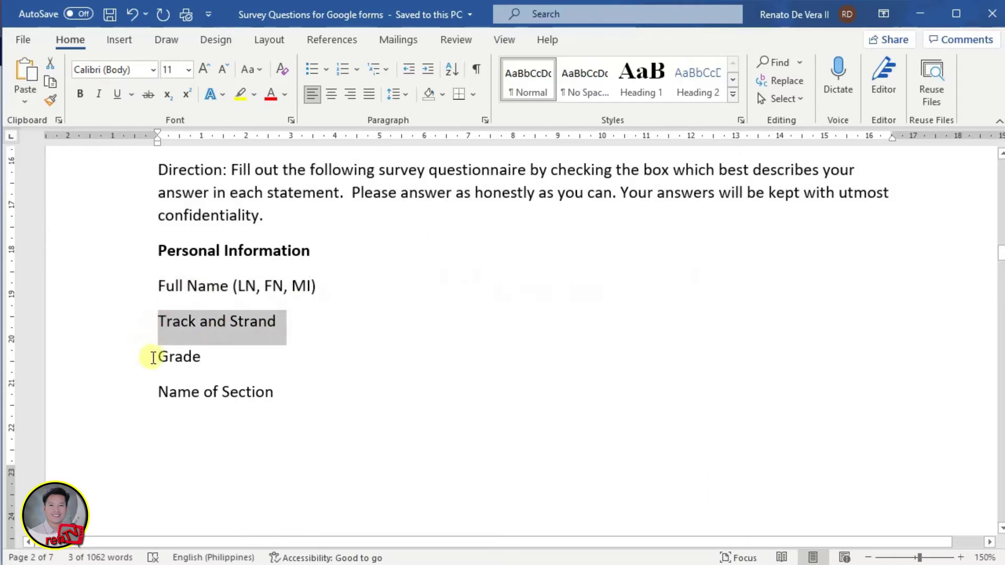
drag(150, 356, 214, 356)
drag(156, 392, 274, 392)
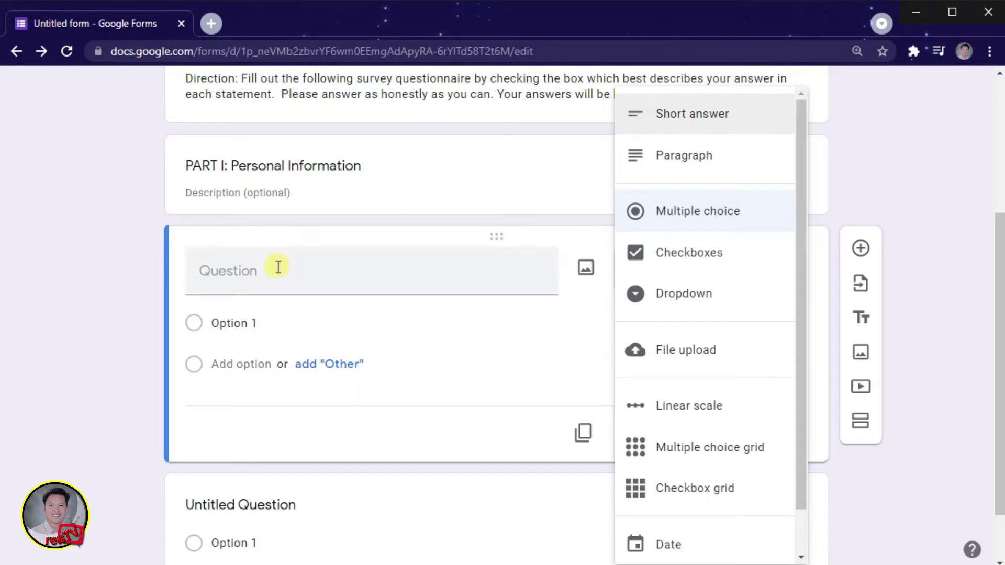
click(691, 120)
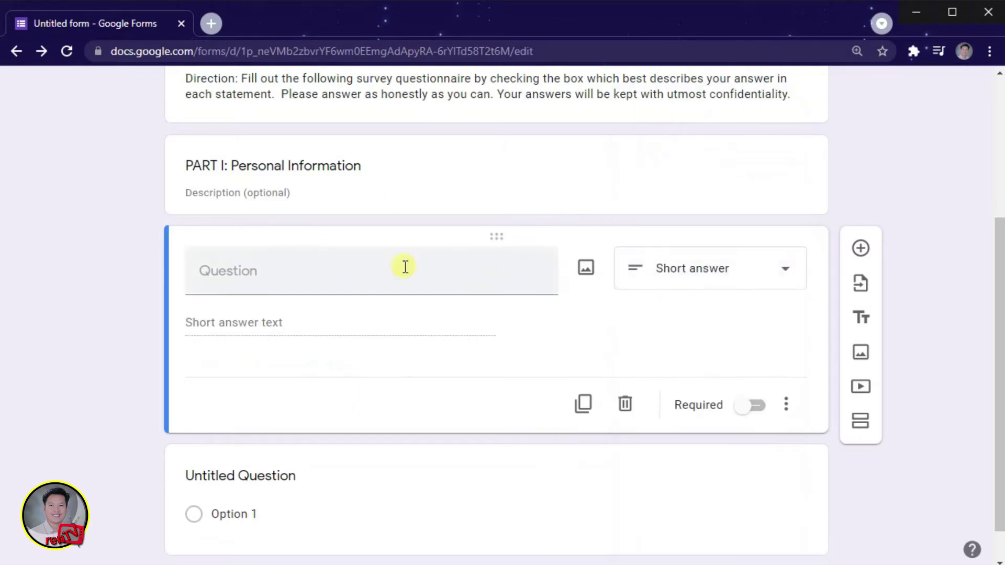
Step: Title the question 'Full Name (LN, FN, MI)', copied from the Word document
click(321, 278)
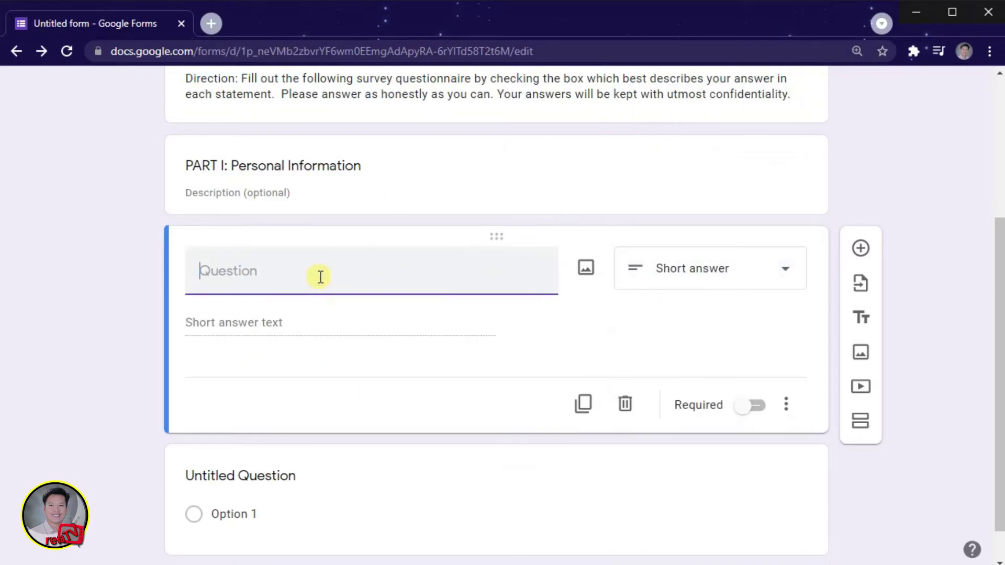
key(alt+Tab)
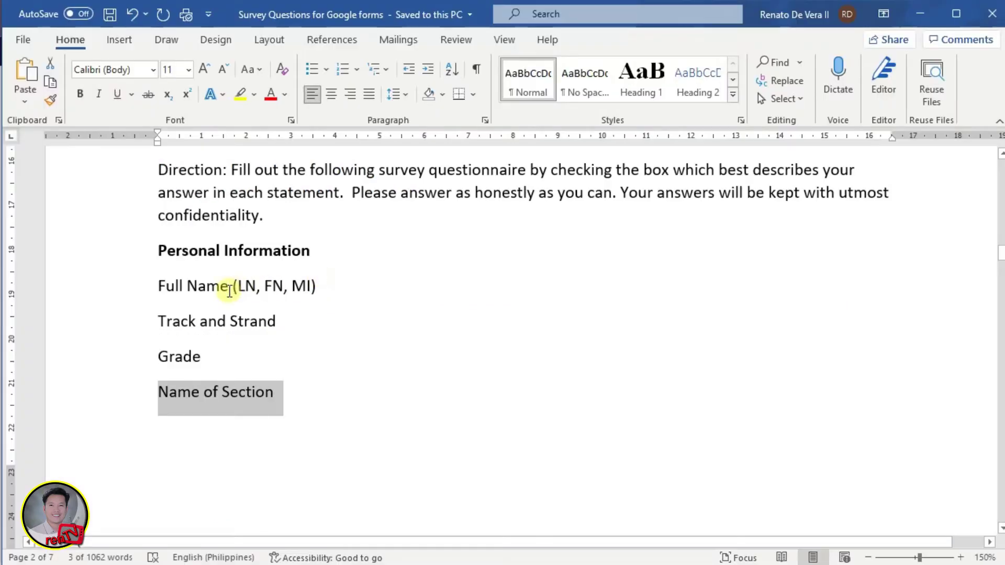
drag(155, 286, 321, 285)
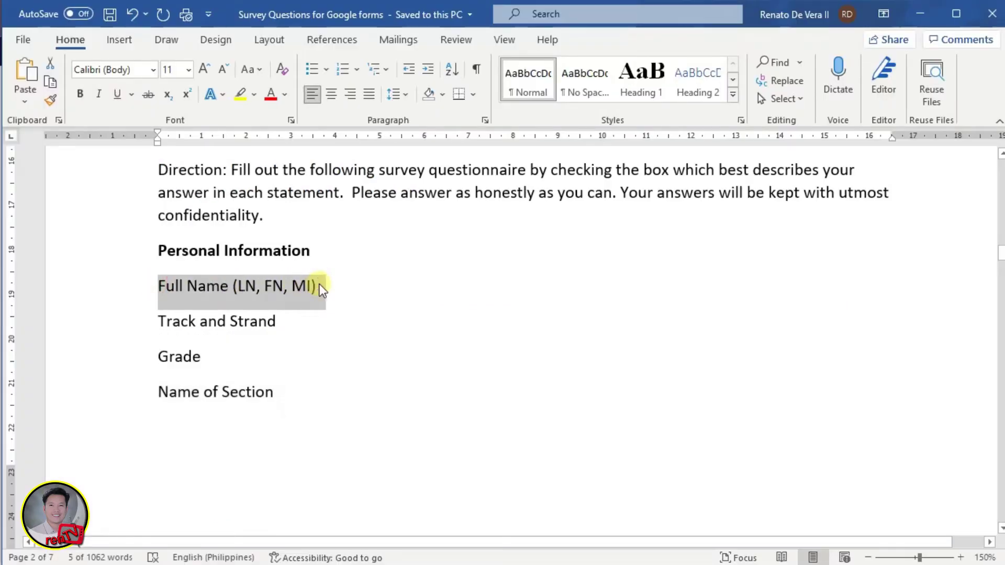
key(ctrl+c)
key(alt+Tab)
key(ctrl+v)
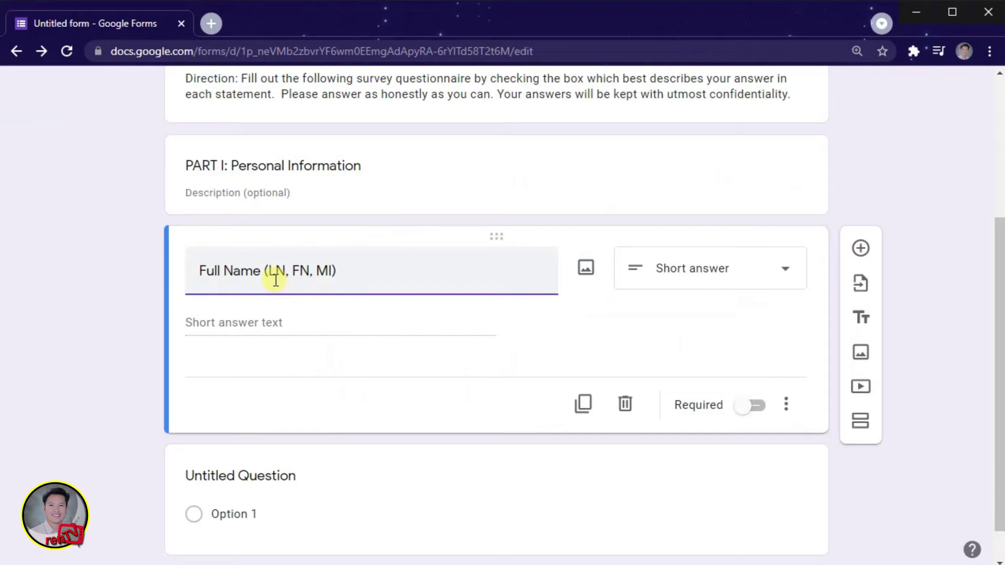
Step: Duplicate the Full Name question and retitle the copy 'Track and Strand'
click(84, 307)
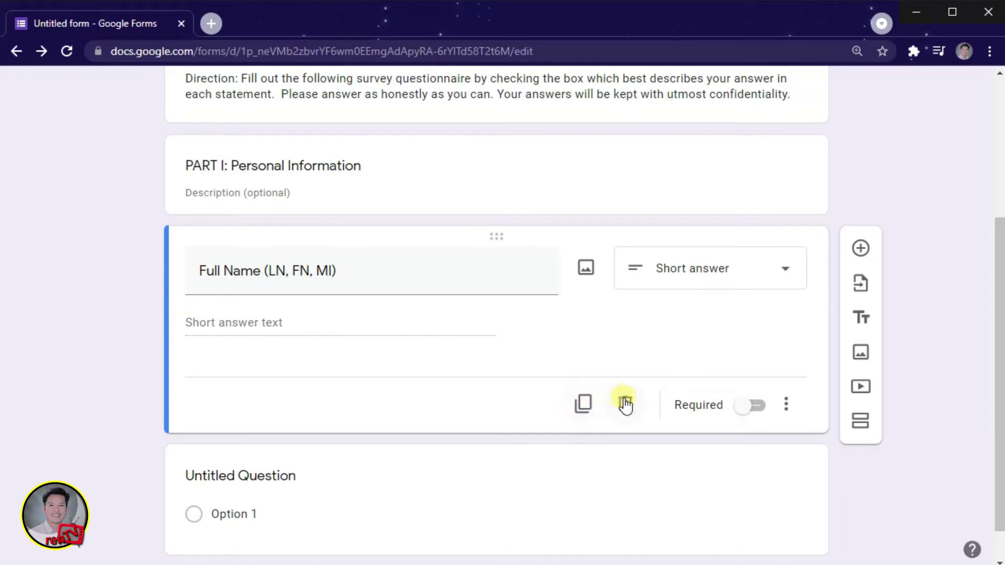
click(585, 404)
key(alt+Tab)
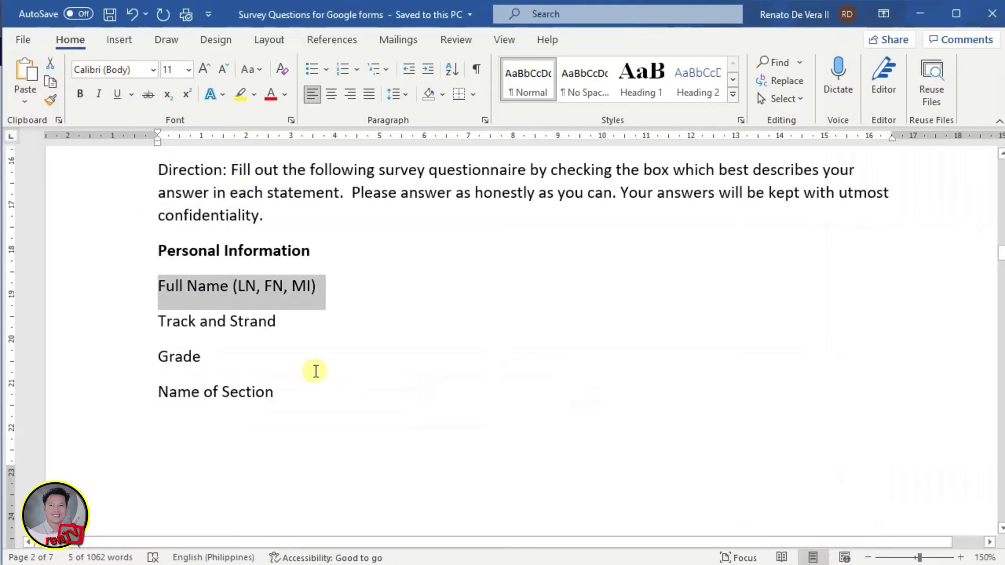
drag(152, 316, 267, 320)
key(ctrl+c)
key(alt+Tab)
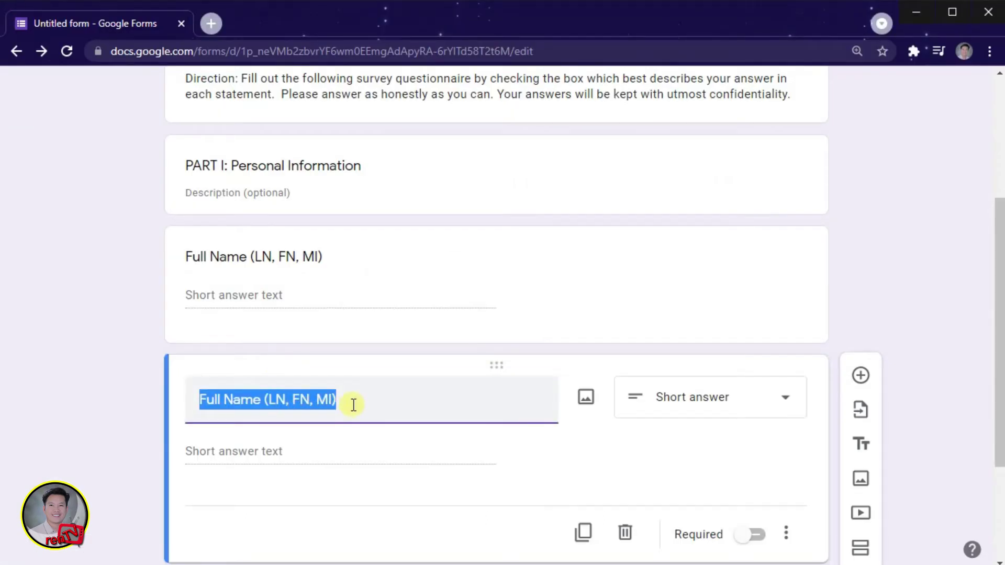
click(353, 405)
drag(352, 402, 190, 406)
key(ctrl+v)
click(99, 400)
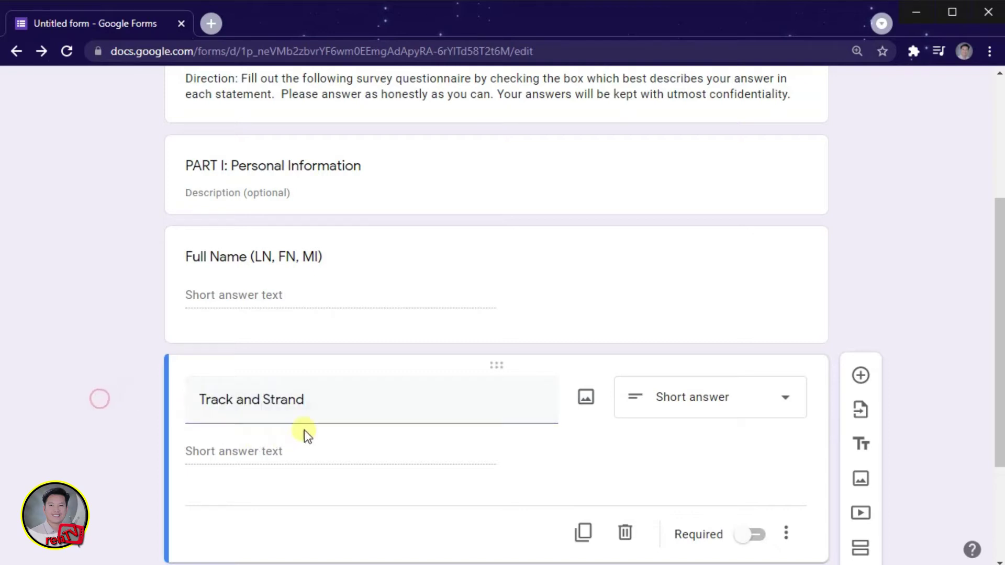
Step: Change the Track and Strand question type to Dropdown
click(787, 403)
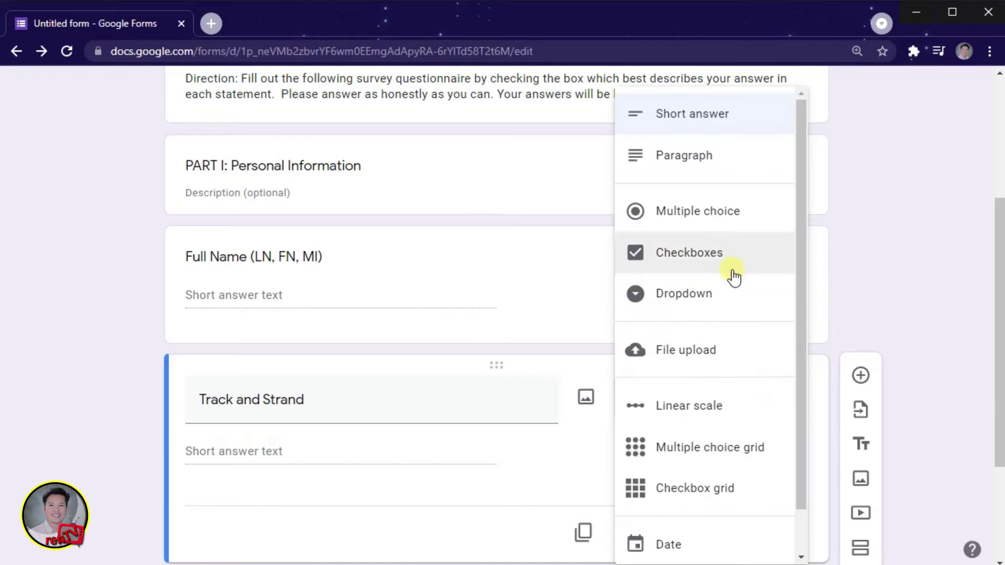
click(680, 299)
scroll(325, 477, down, 3)
Step: Enter the dropdown options ABM, Arts and Design, HUMSS, STEM and TVL
click(265, 295)
key(alt+Tab)
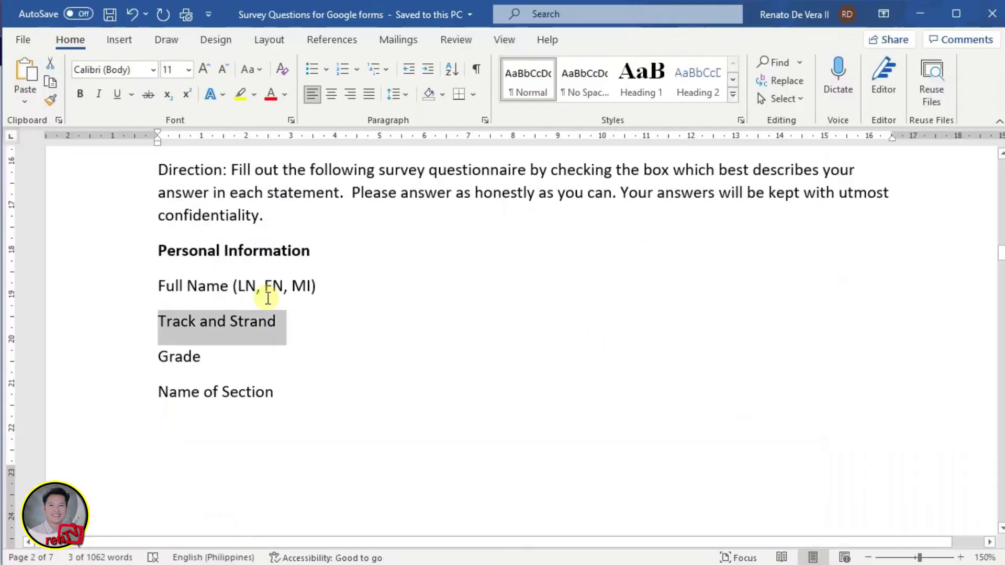
key(alt+Tab)
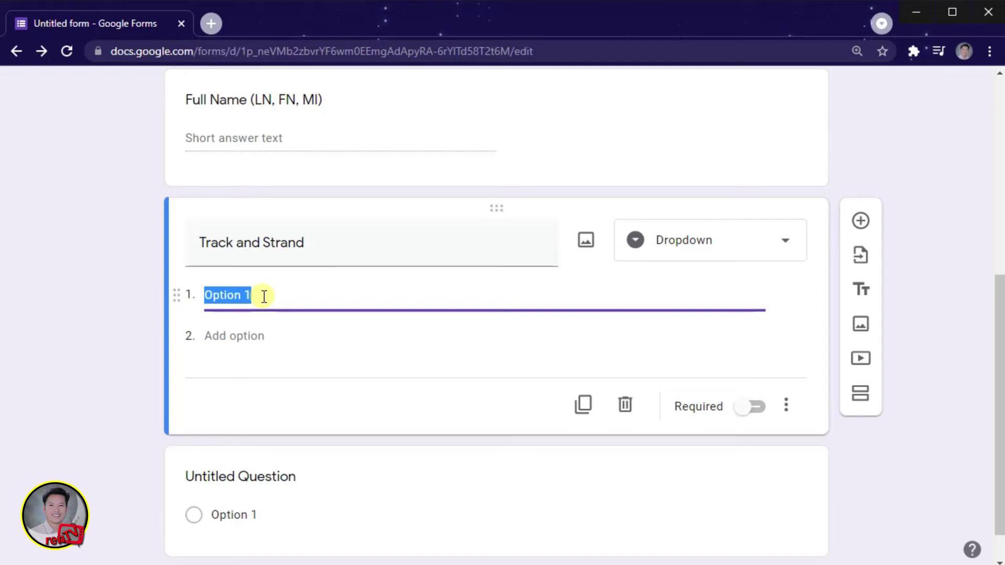
text(ABM)
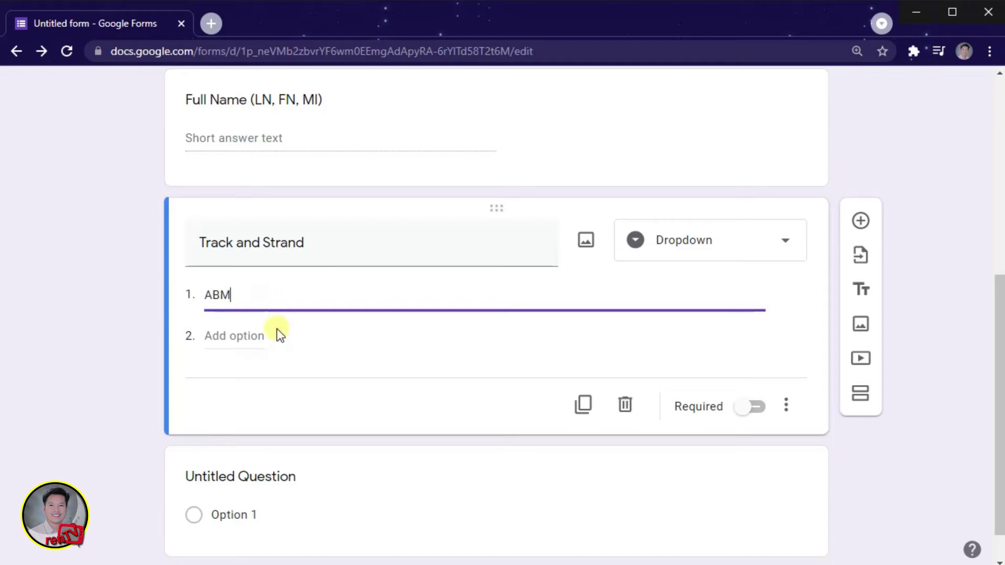
click(245, 335)
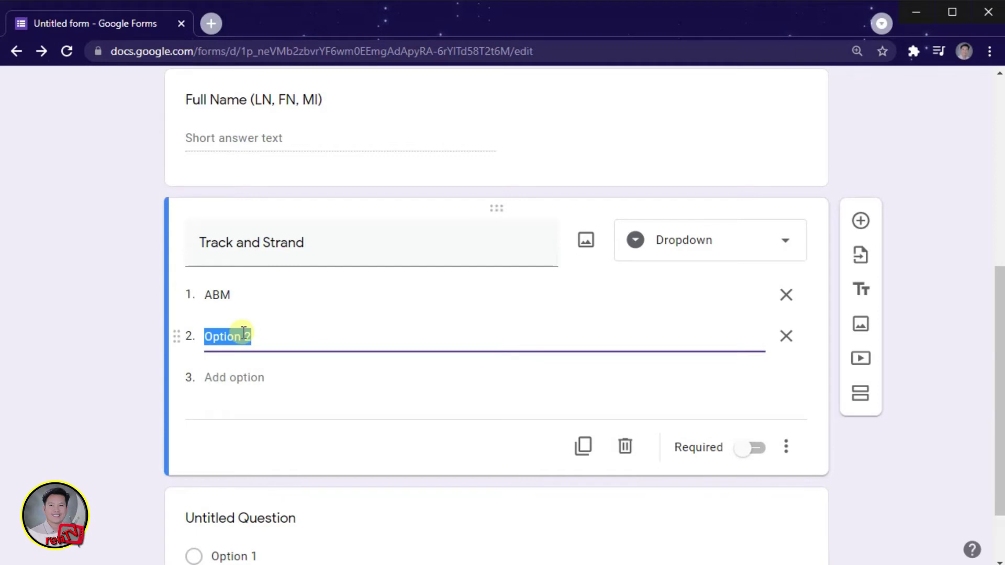
text(Arts and Design)
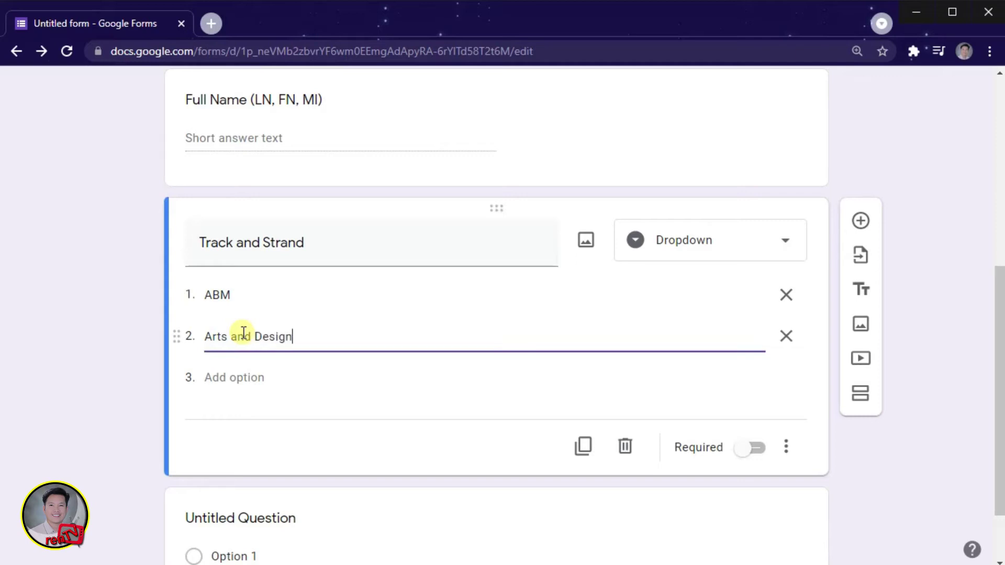
click(247, 379)
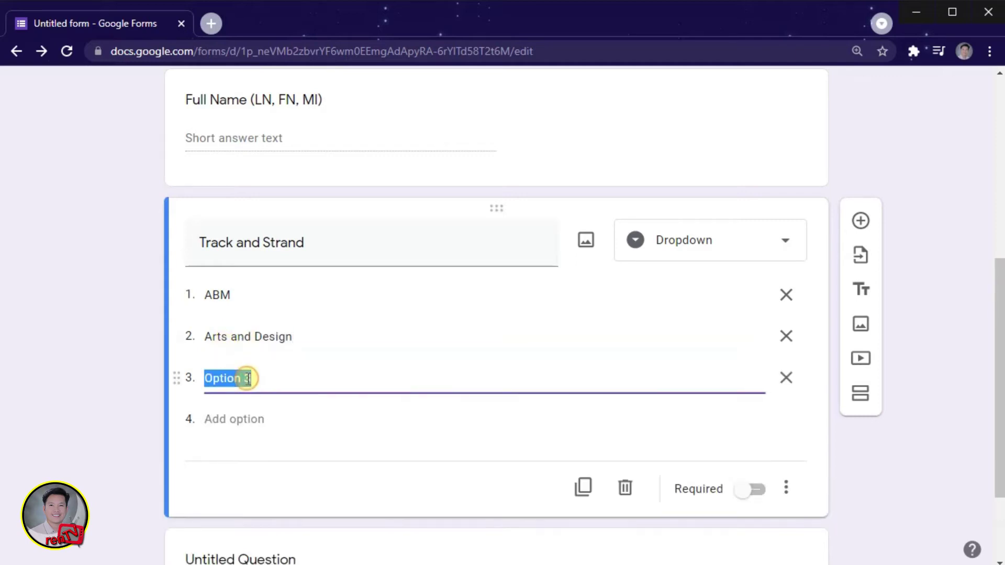
text(HUMSS)
click(255, 420)
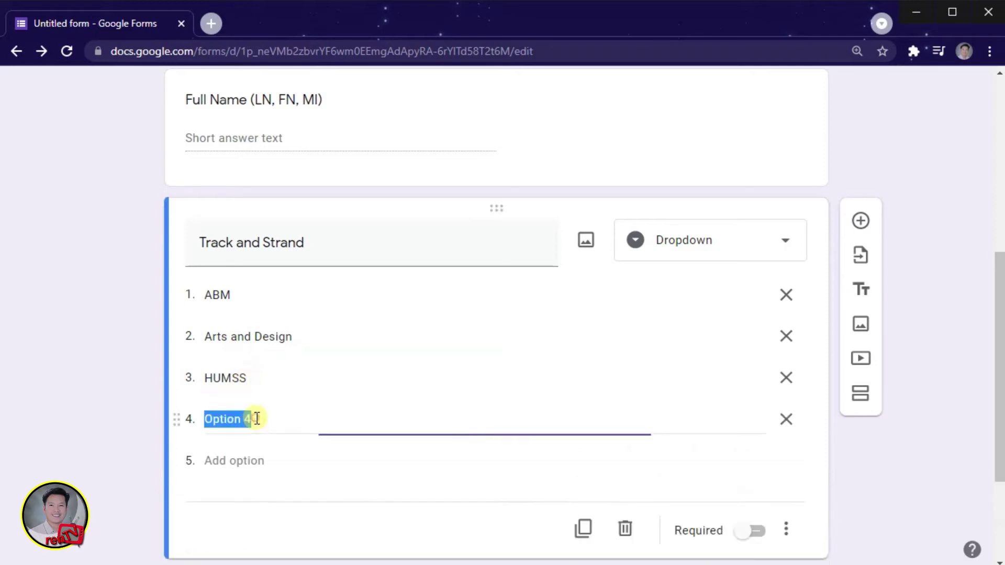
text(STEM)
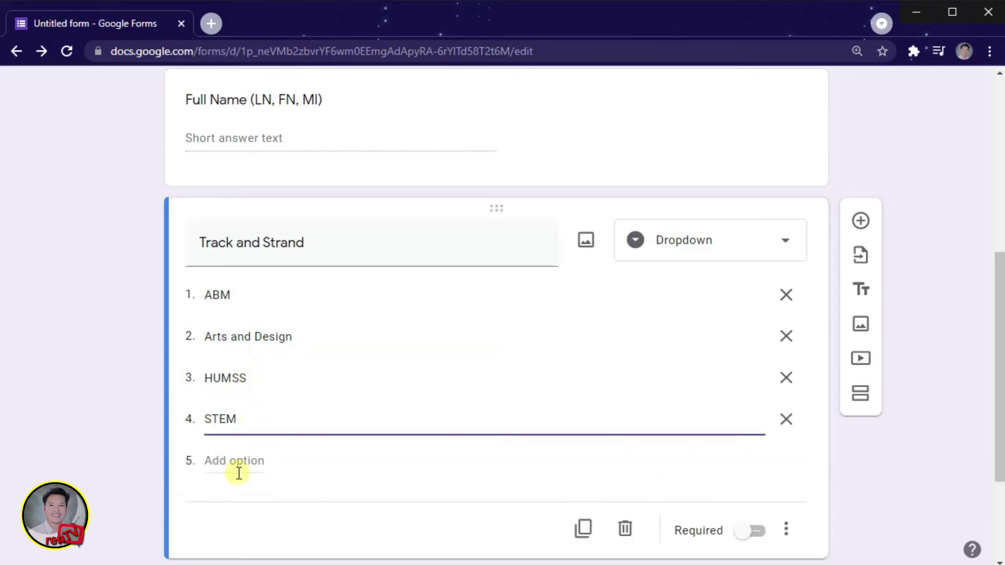
click(244, 461)
text(TVL)
click(107, 390)
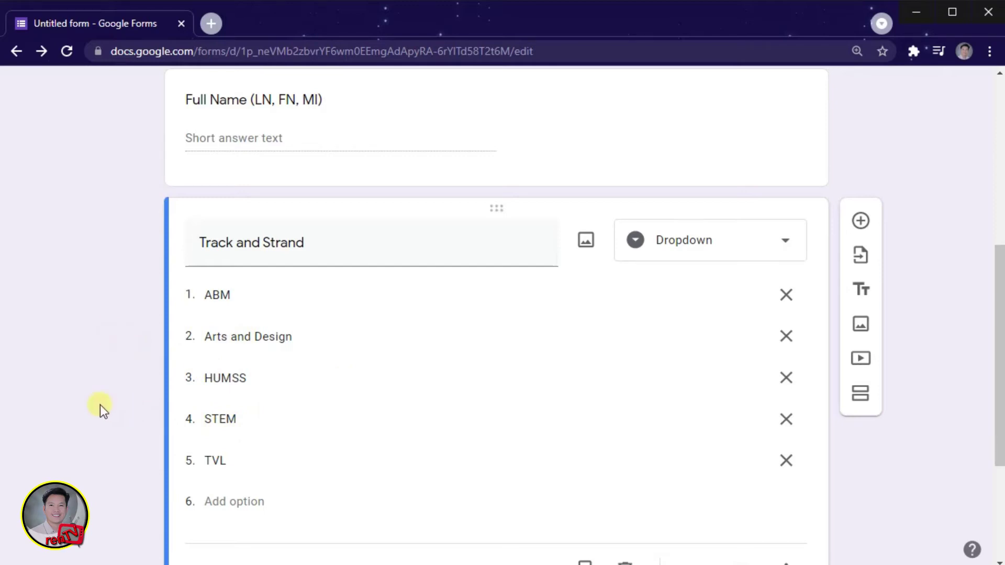
scroll(101, 404, up, 7)
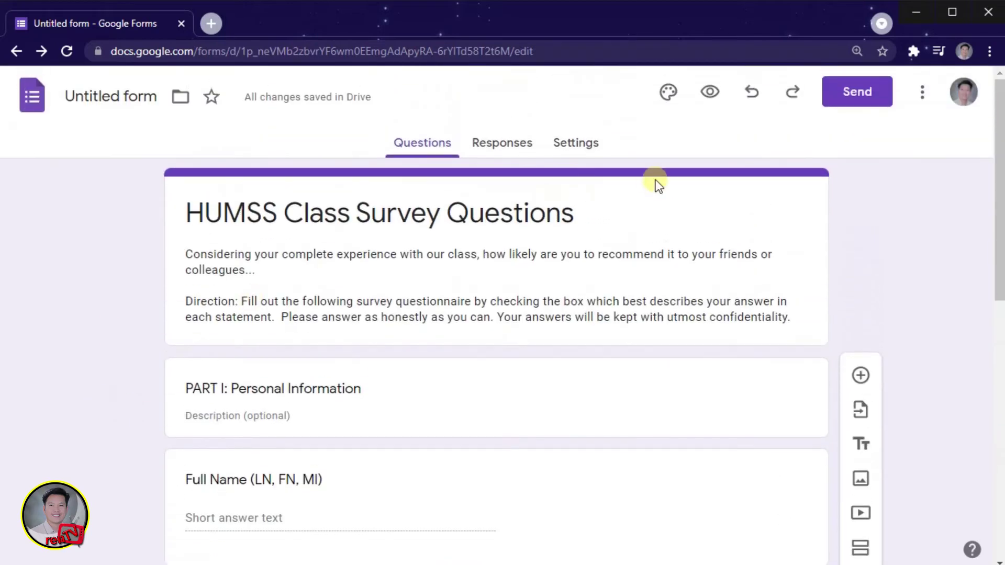
Step: Preview the form, choose HUMSS in the Track and Strand dropdown, then return to the editor tab
click(709, 93)
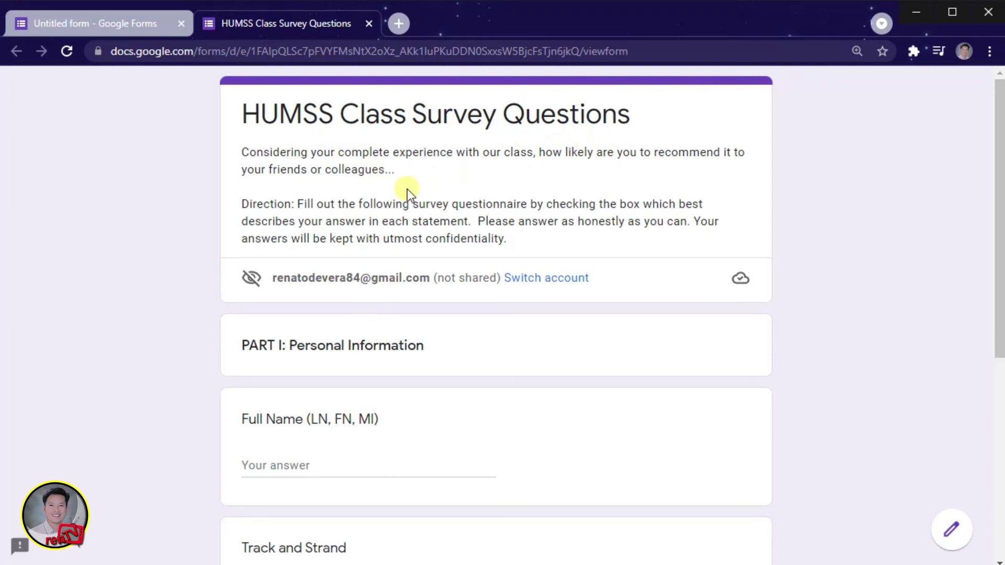
scroll(331, 224, down, 4)
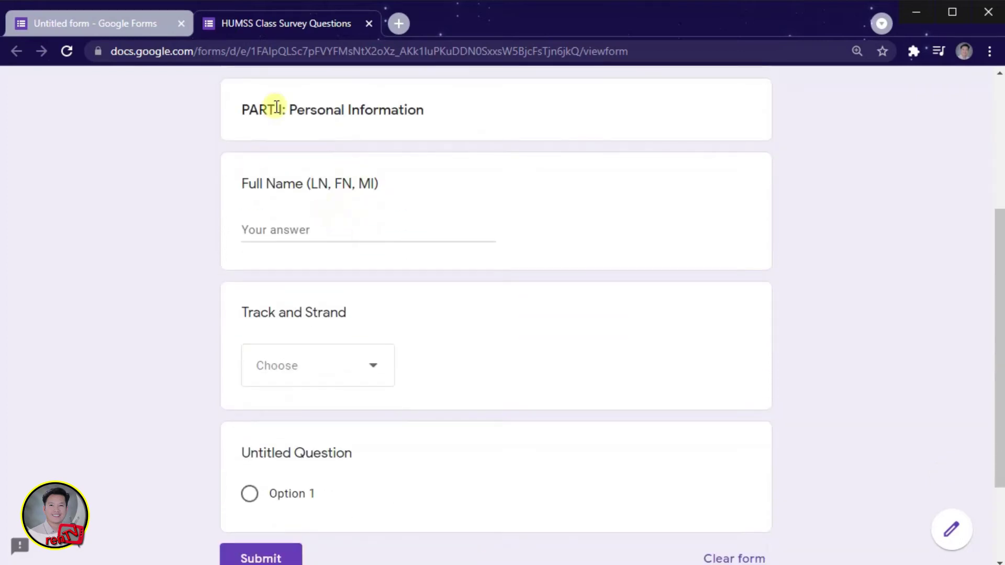
click(304, 227)
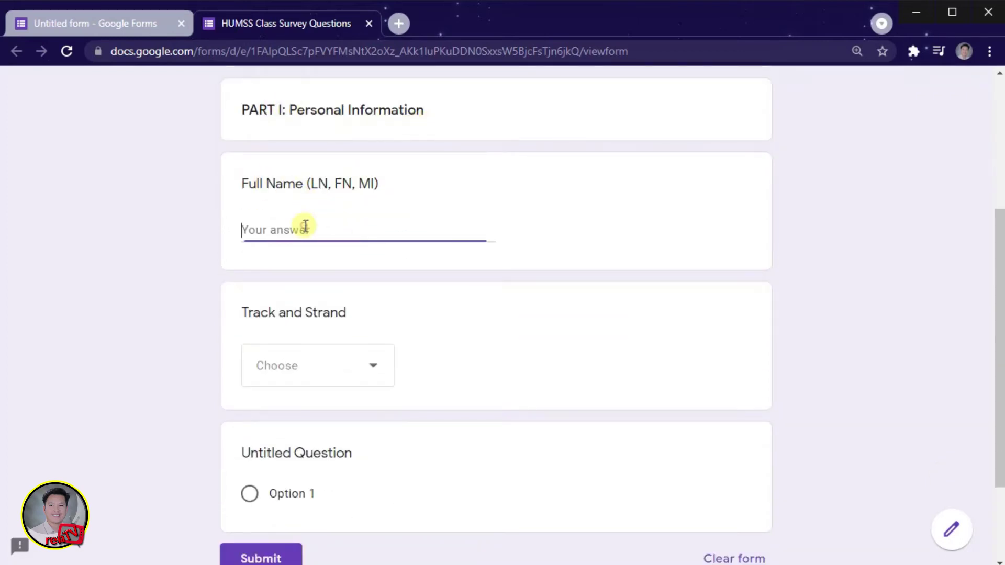
scroll(286, 371, down, 1)
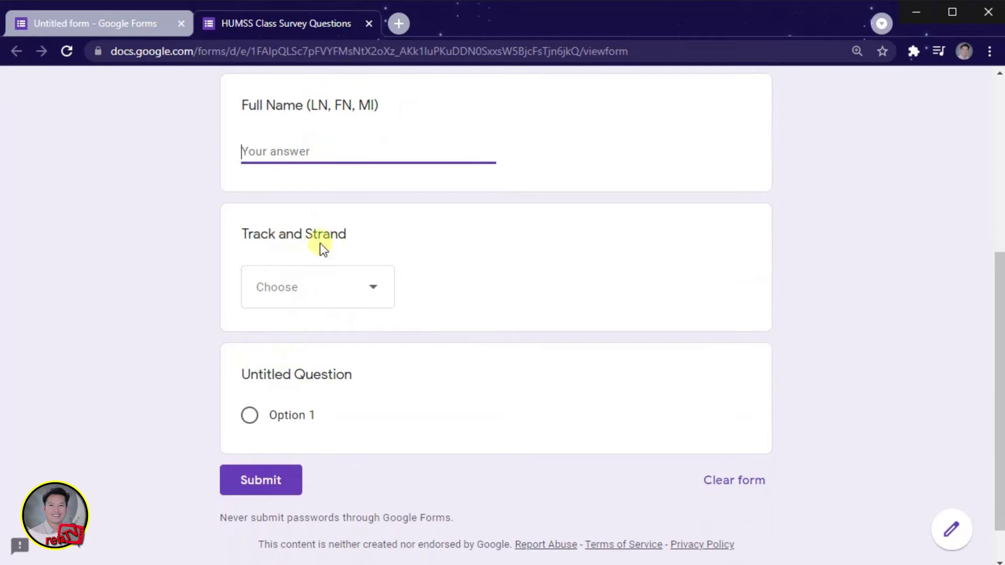
click(375, 289)
scroll(288, 378, down, 1)
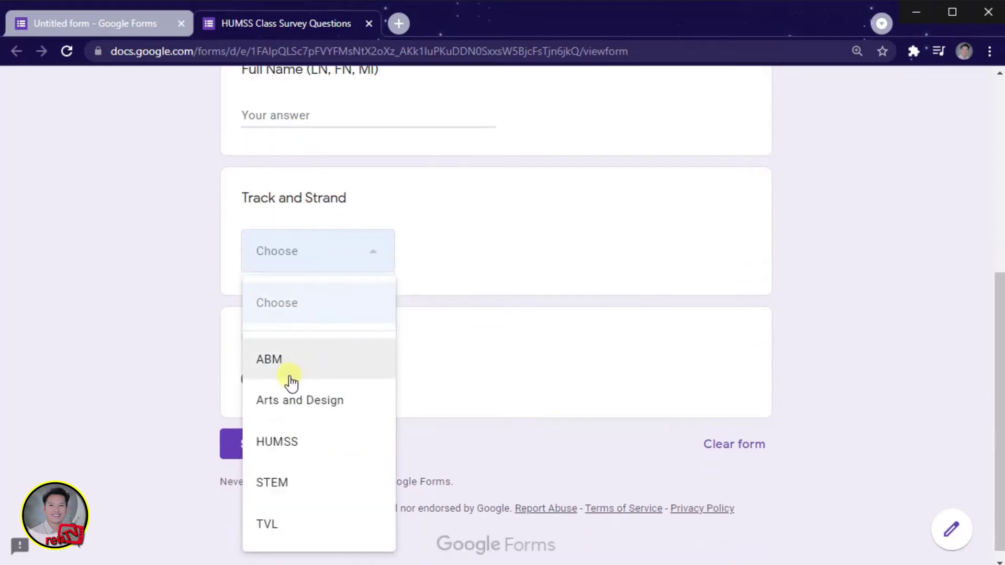
click(293, 442)
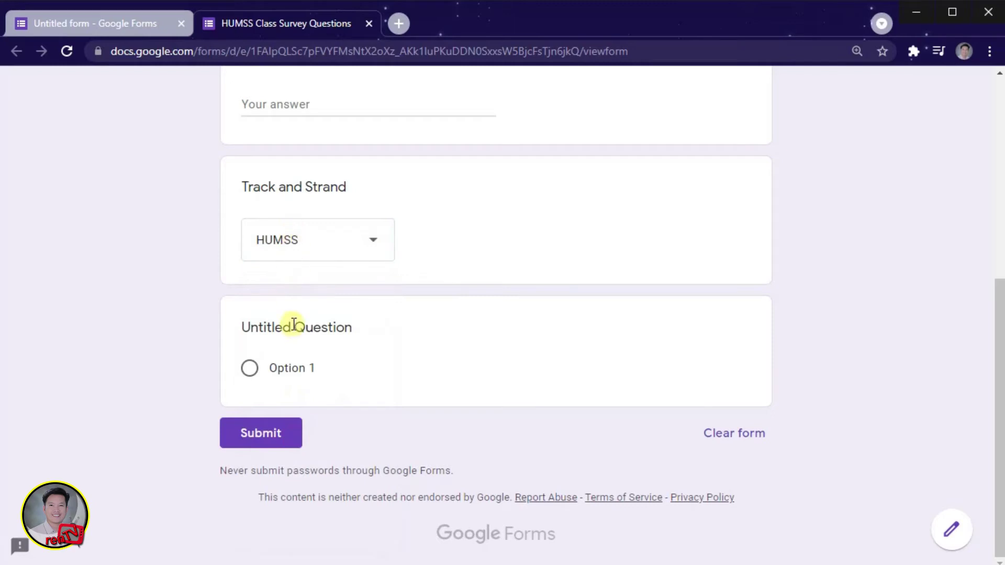
scroll(281, 300, up, 7)
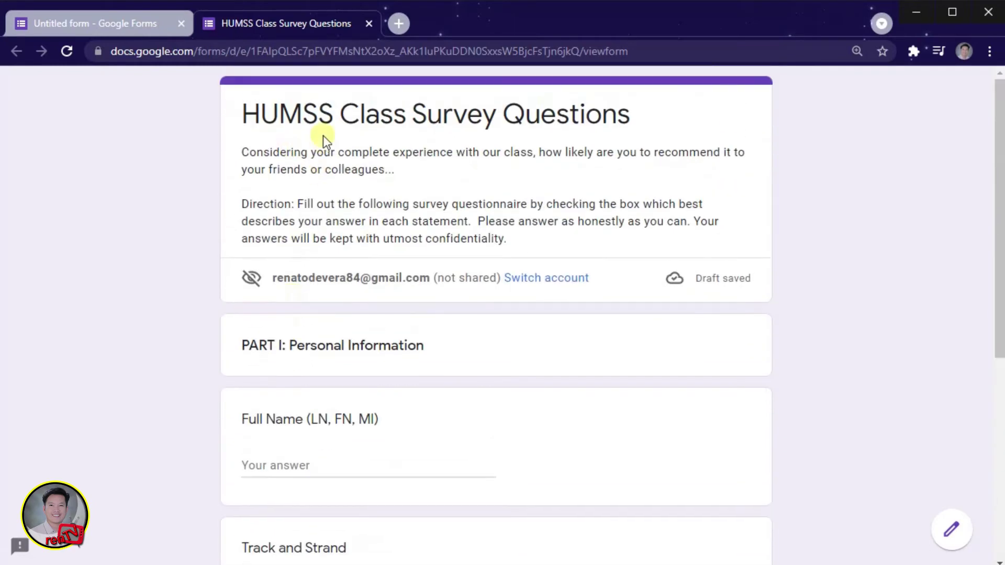
click(149, 26)
Step: Turn on Required for both the Full Name and Track and Strand questions
scroll(405, 356, down, 3)
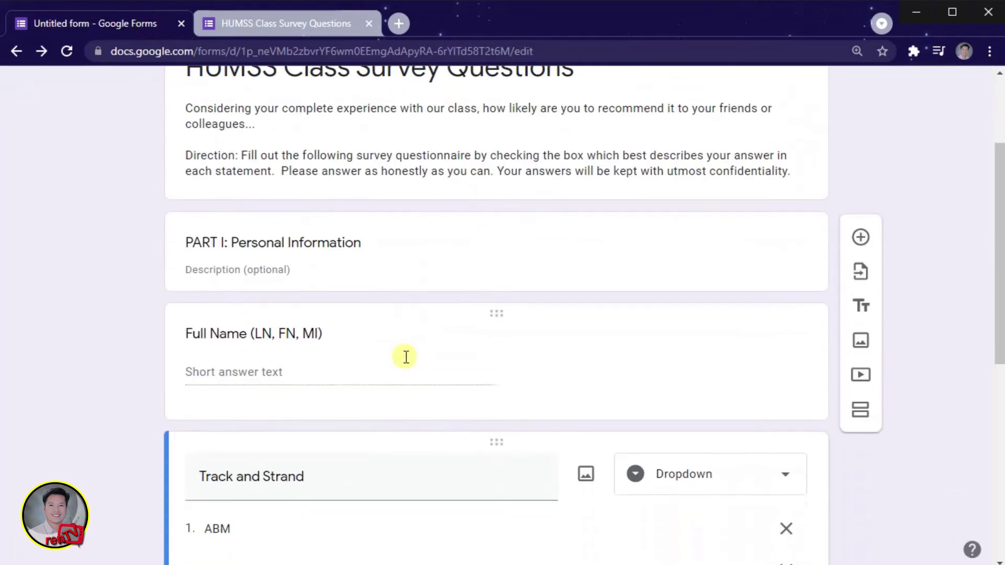
scroll(406, 357, down, 2)
click(394, 250)
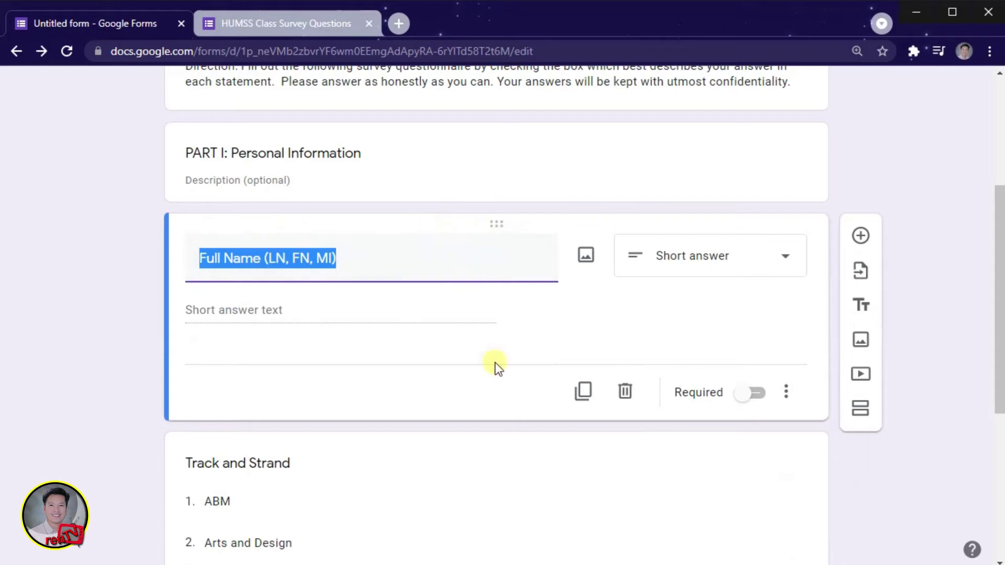
click(747, 394)
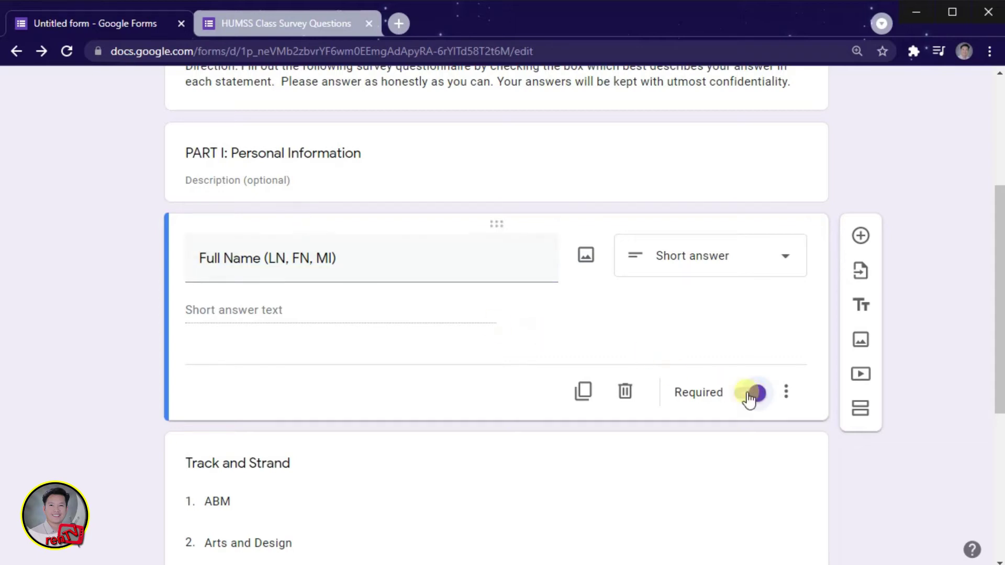
scroll(730, 414, down, 6)
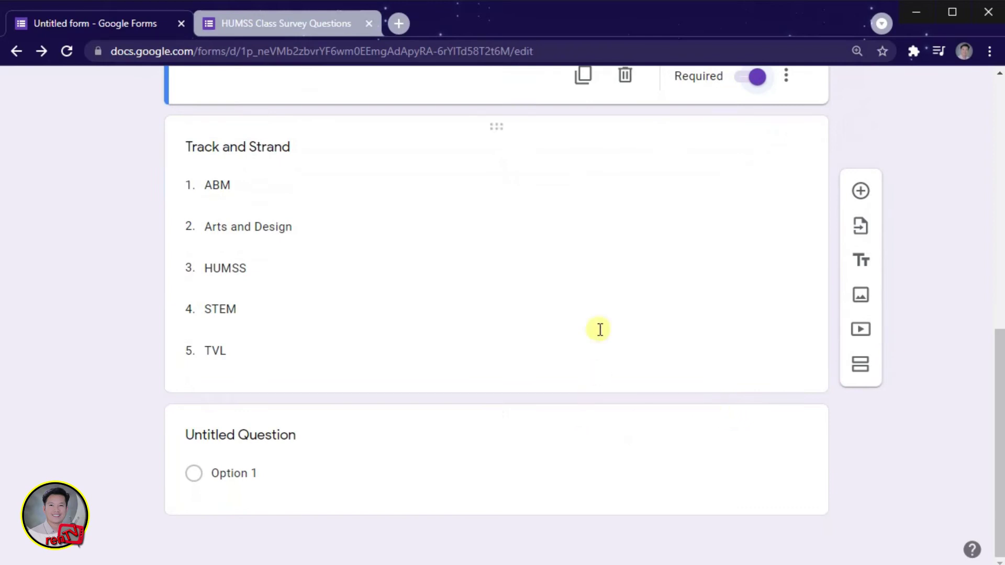
click(605, 308)
click(746, 402)
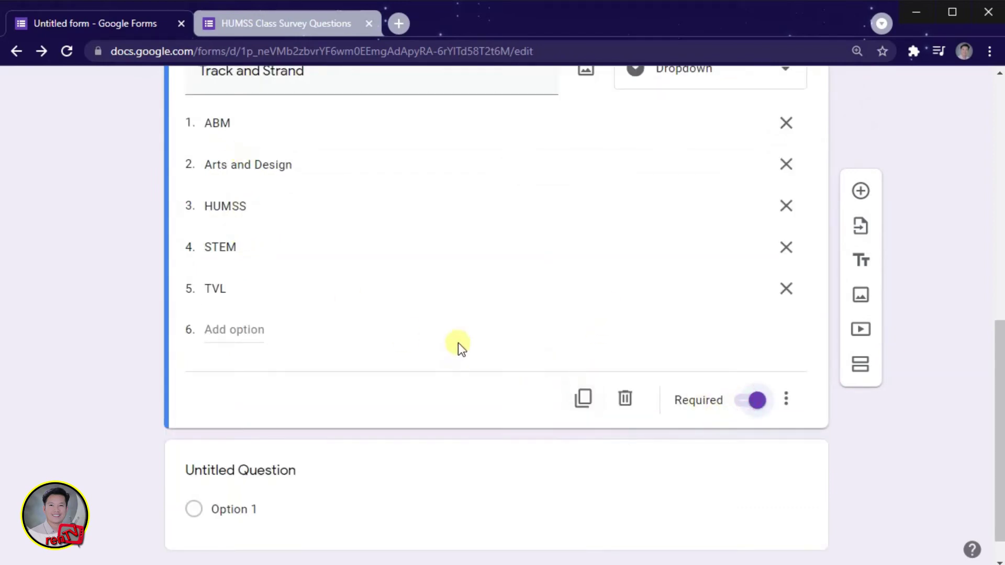
click(100, 356)
Step: Title the new question 'Grade', copied from Word, and keep it Multiple choice
key(alt+Tab)
drag(156, 357, 202, 366)
key(ctrl+c)
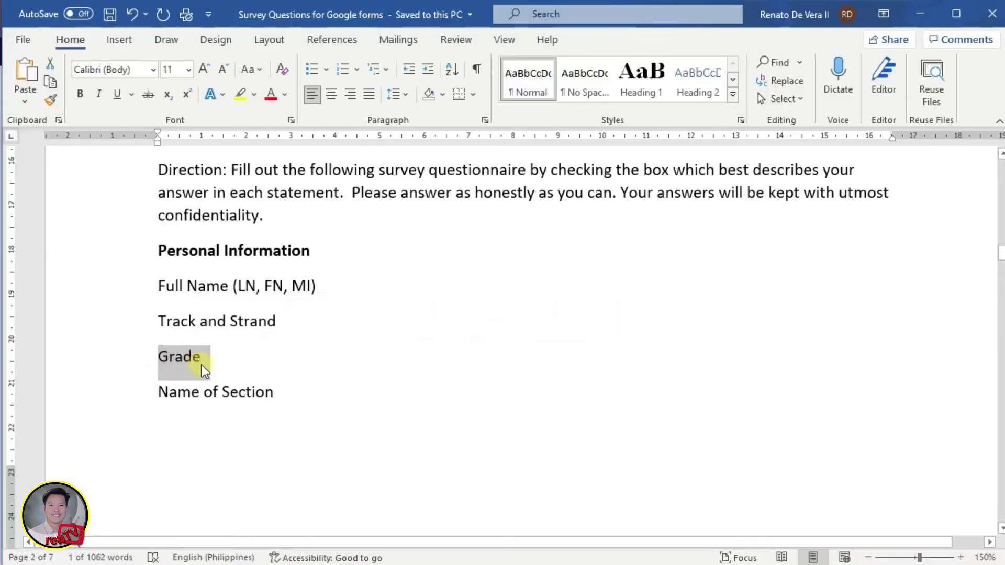
click(326, 454)
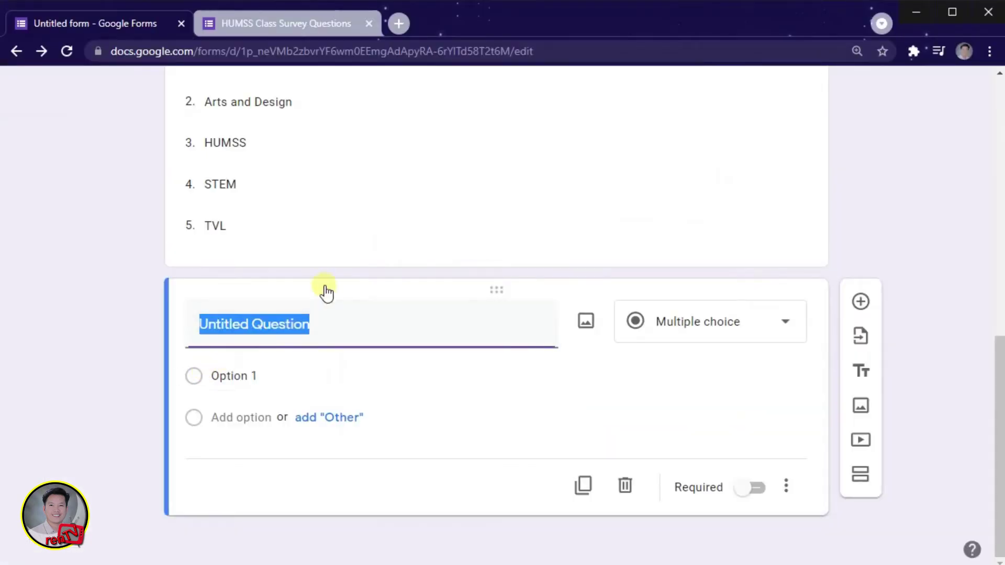
key(ctrl+v)
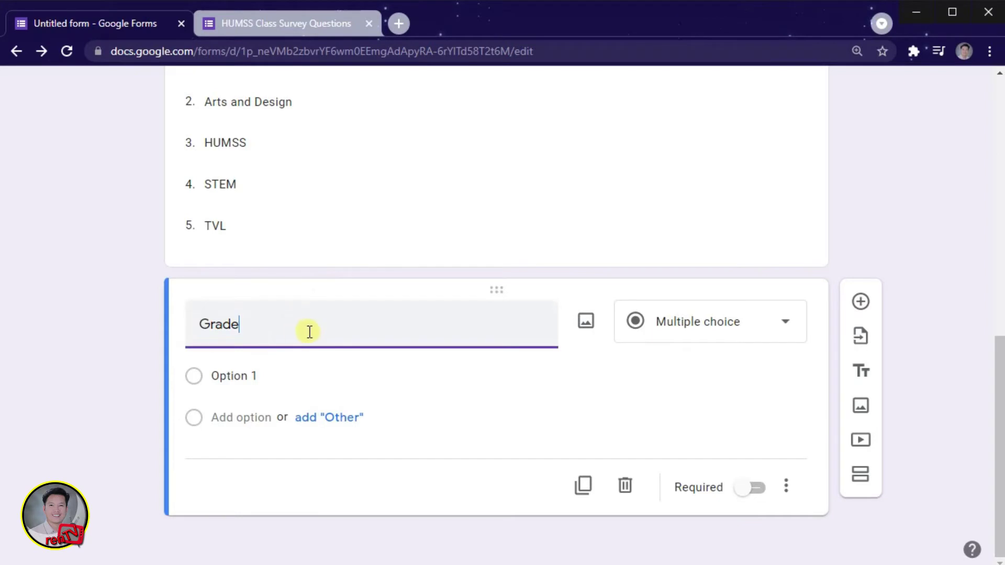
click(786, 329)
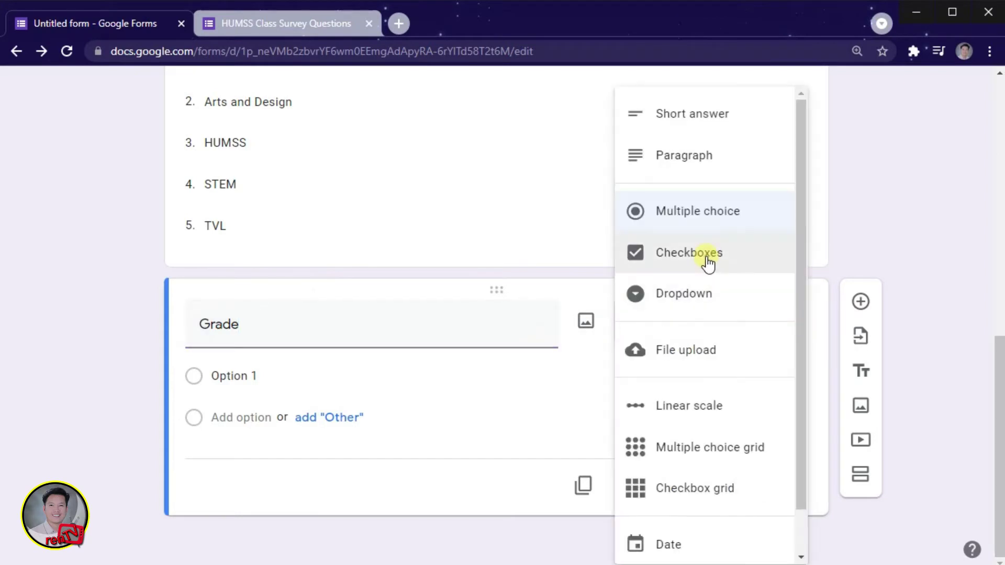
click(678, 220)
Step: Give Grade the options 11 and 12, remove the Other choice, and make it required
click(234, 375)
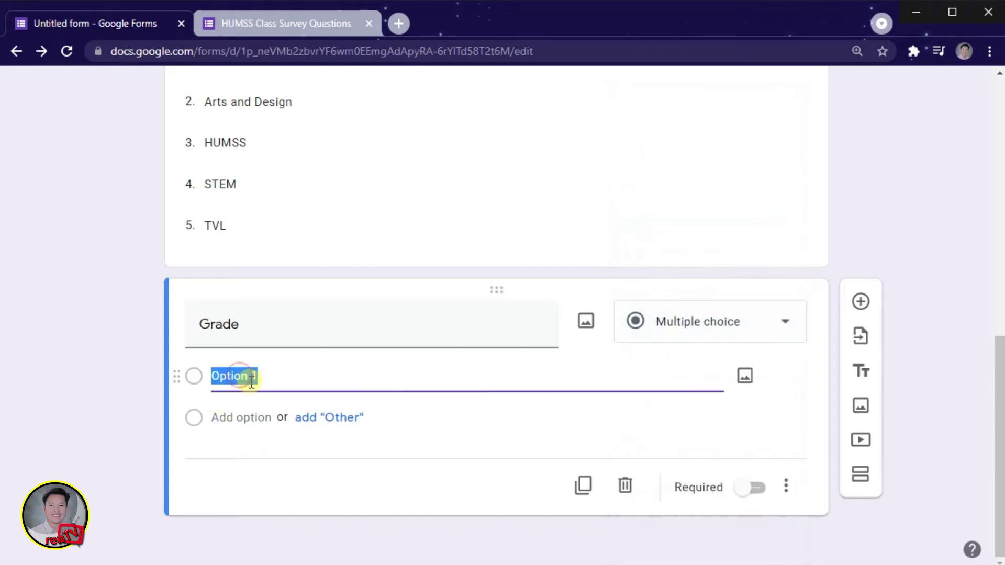
text(11)
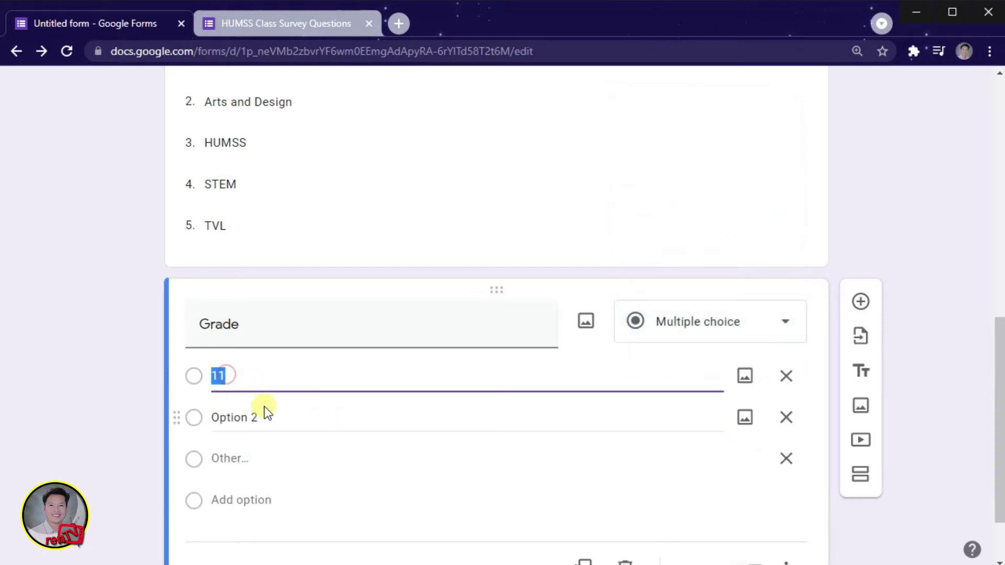
click(261, 419)
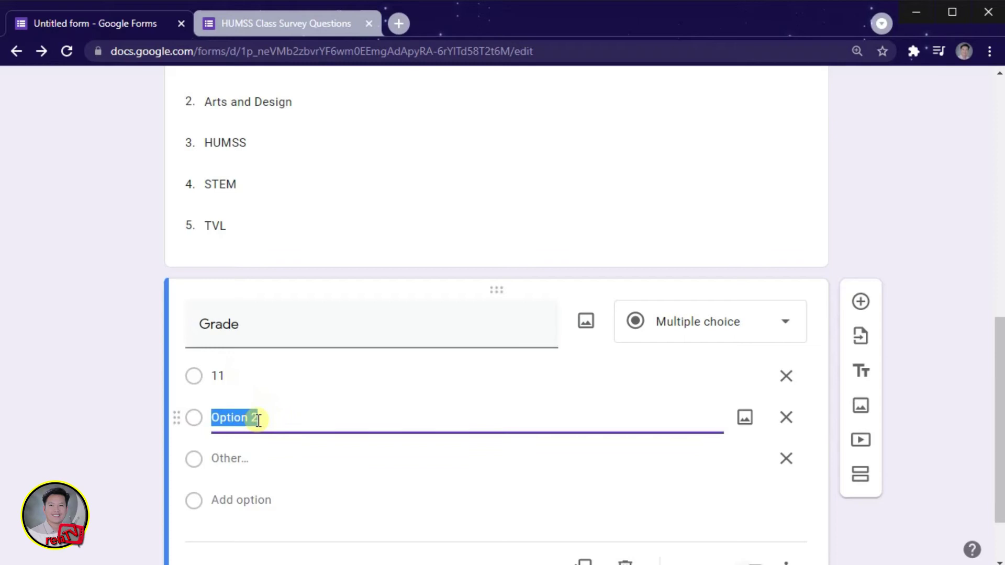
text(12)
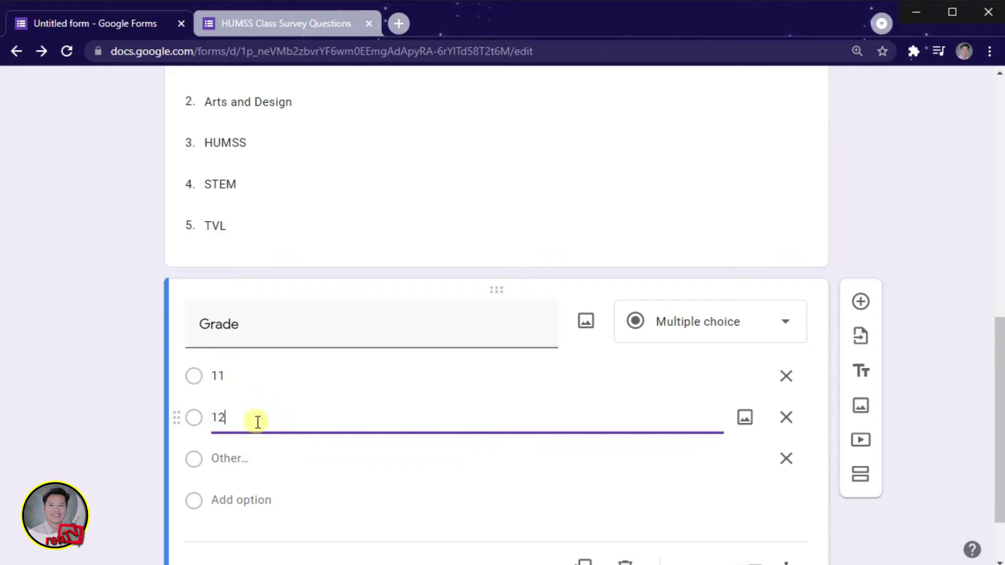
click(784, 460)
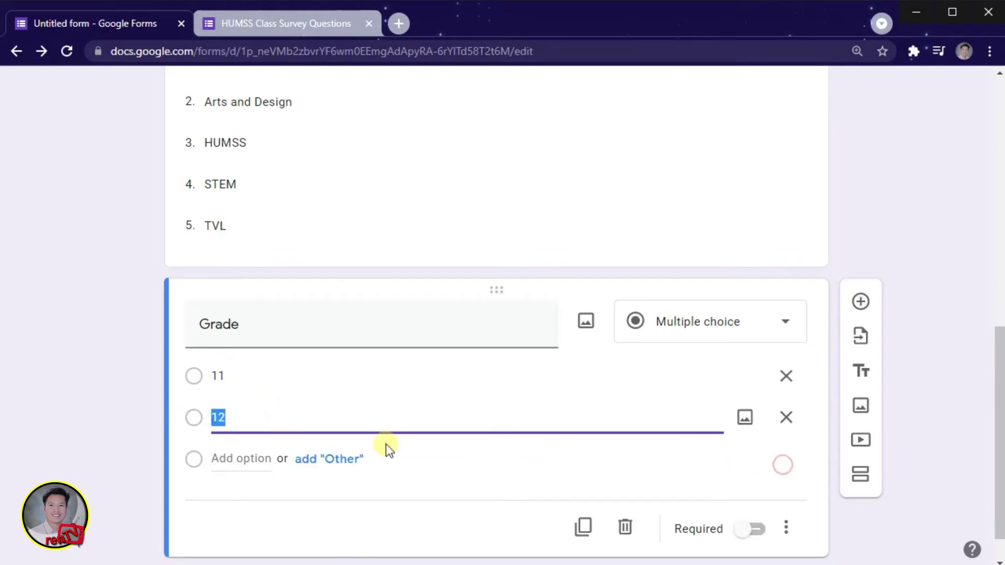
key(alt+Tab)
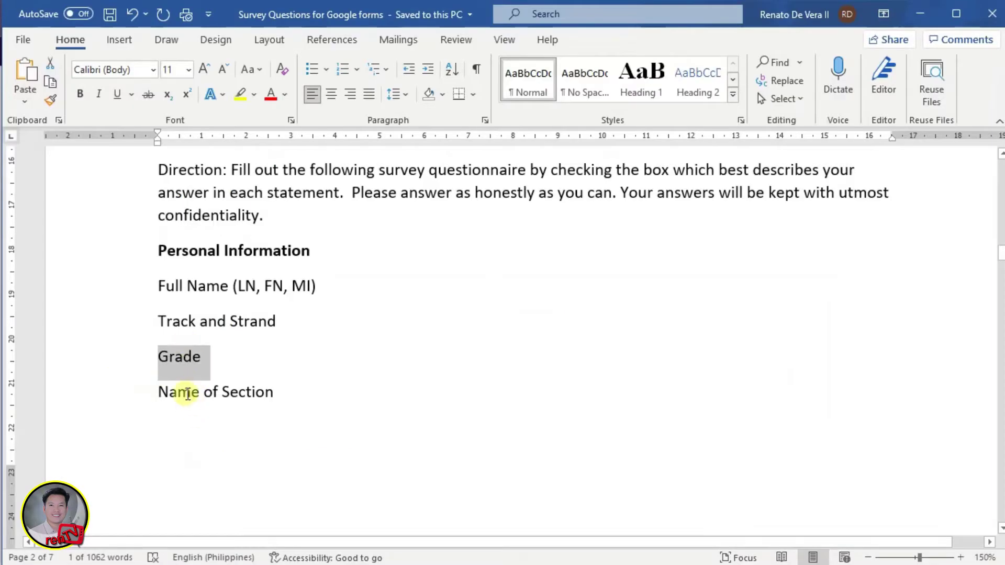
key(alt+Tab)
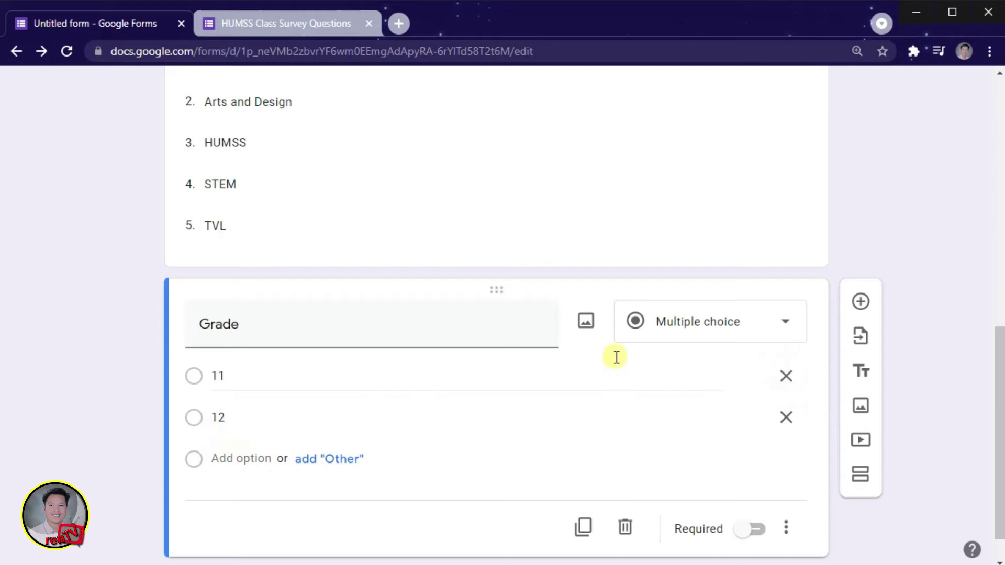
click(754, 529)
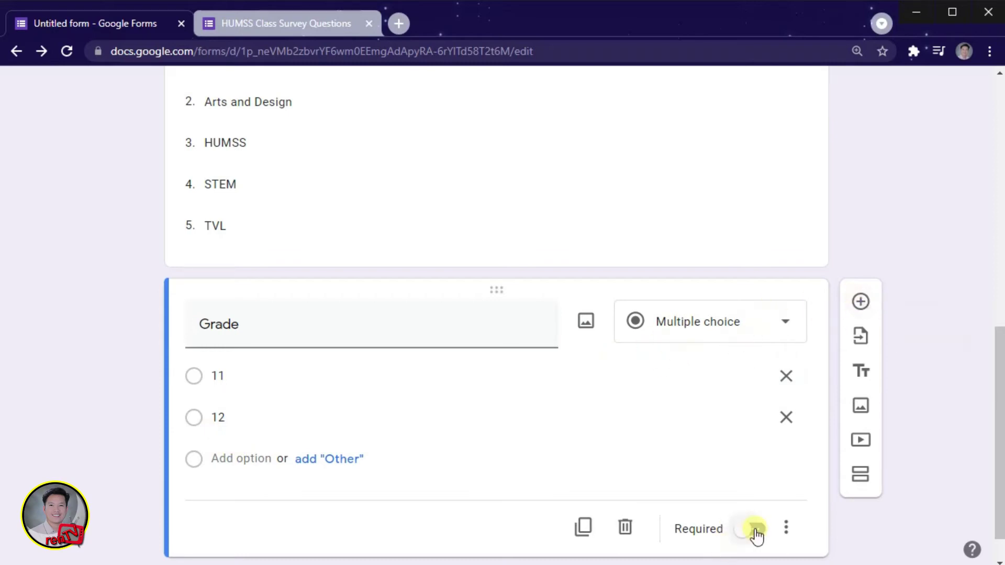
click(860, 302)
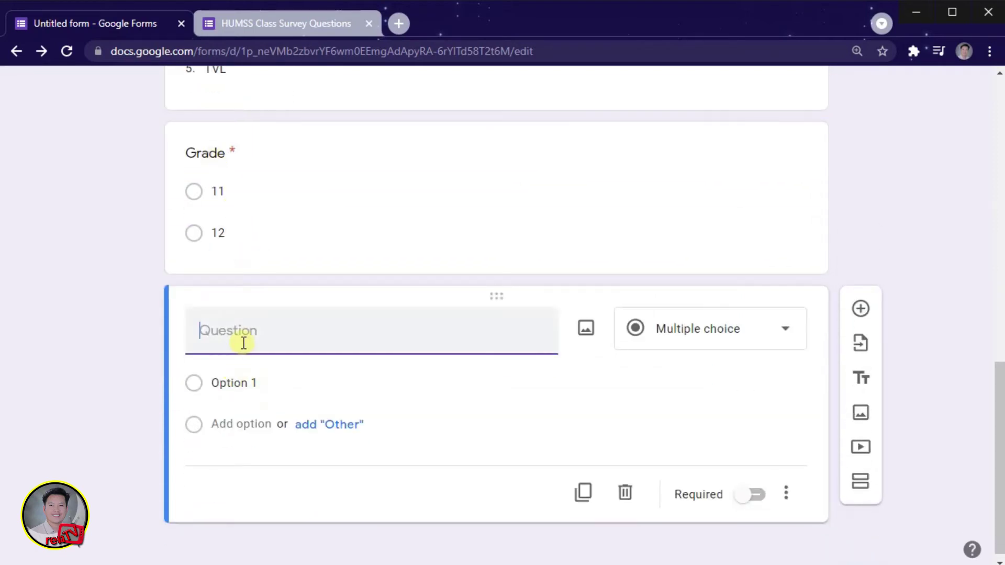
Step: Title the new question 'Name of Section', copied from Word, set it to Short answer, and make it required
key(alt+Tab)
drag(156, 392, 258, 393)
key(ctrl+c)
key(alt+Tab)
key(ctrl+v)
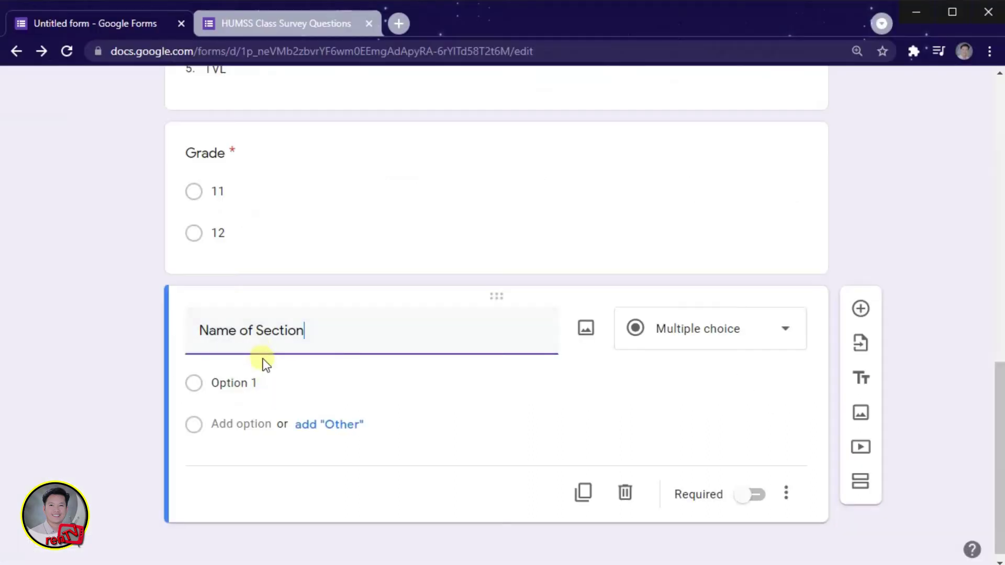
click(99, 356)
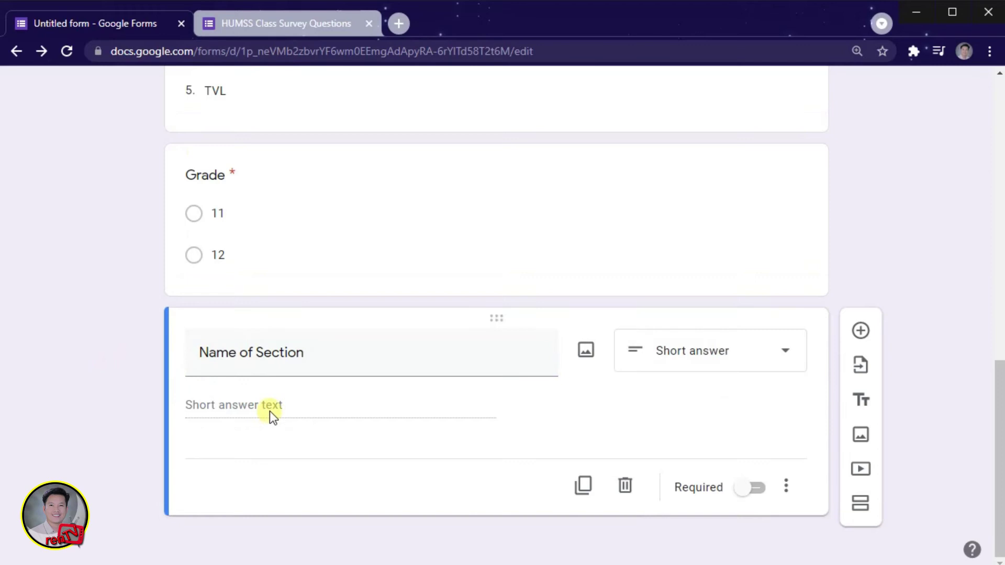
click(748, 495)
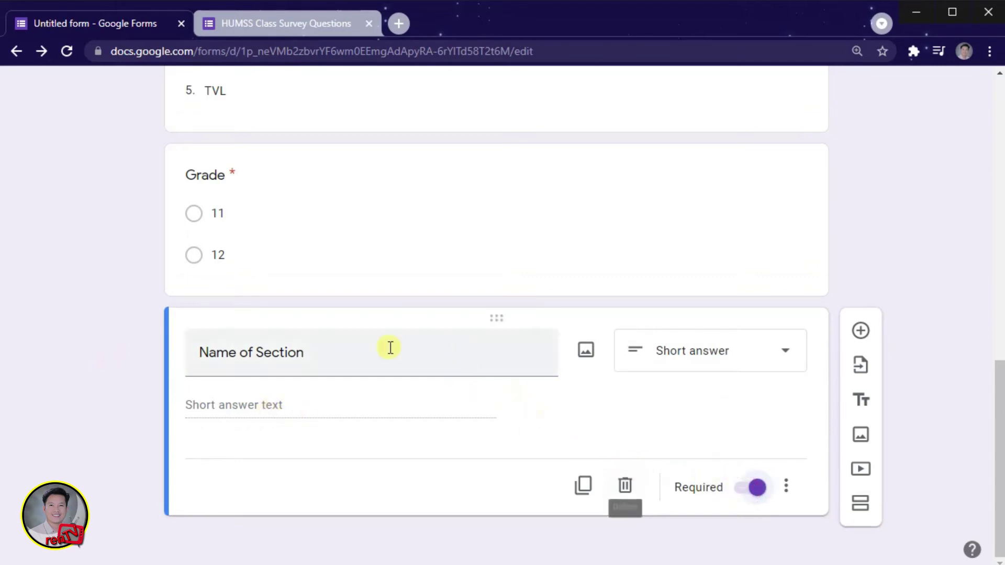
click(861, 400)
Step: Paste the recommendation question from the questionnaire as the new title block's title
key(alt+Tab)
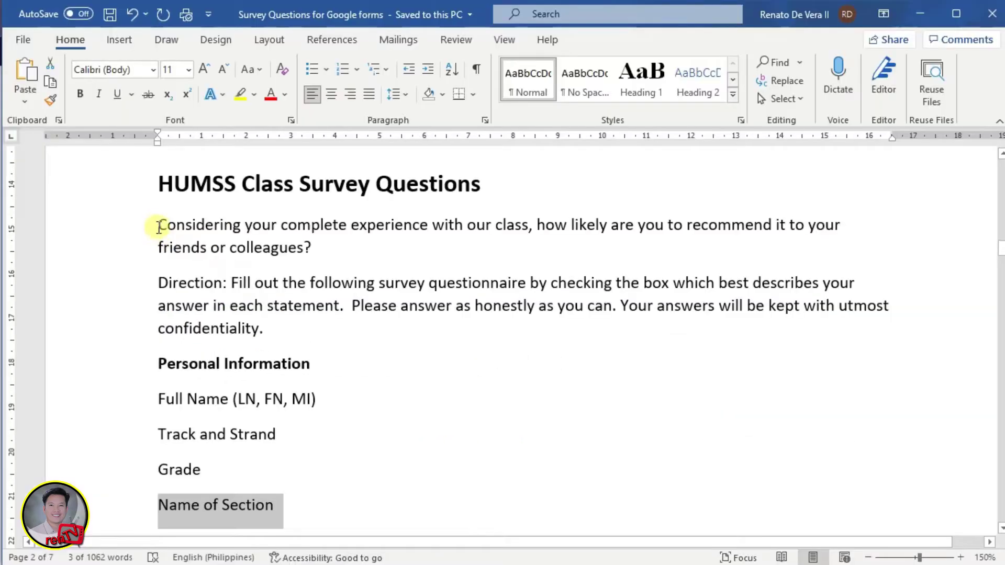
drag(159, 224, 317, 247)
key(ctrl+c)
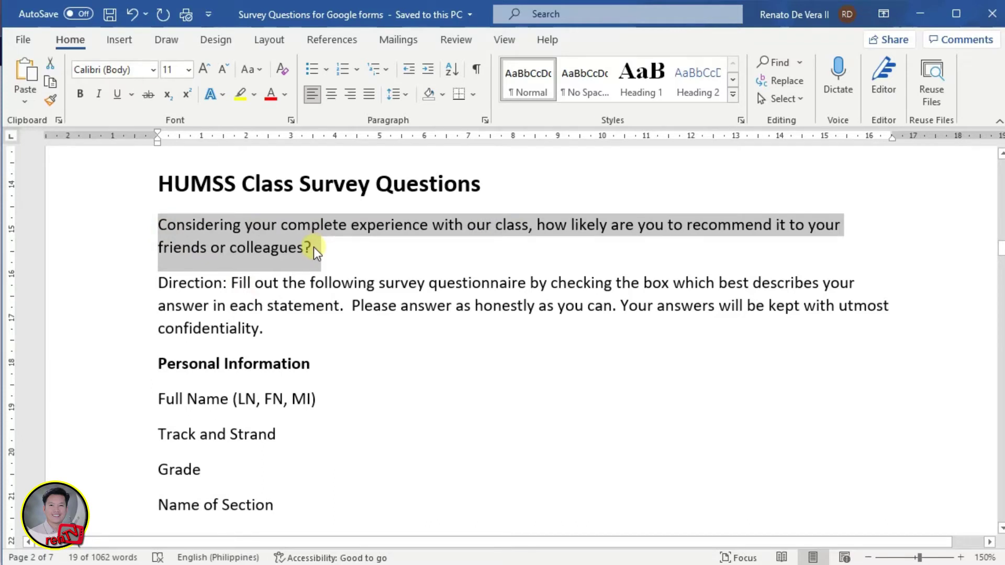
key(alt+Tab)
click(269, 421)
key(ctrl+a)
key(ctrl+v)
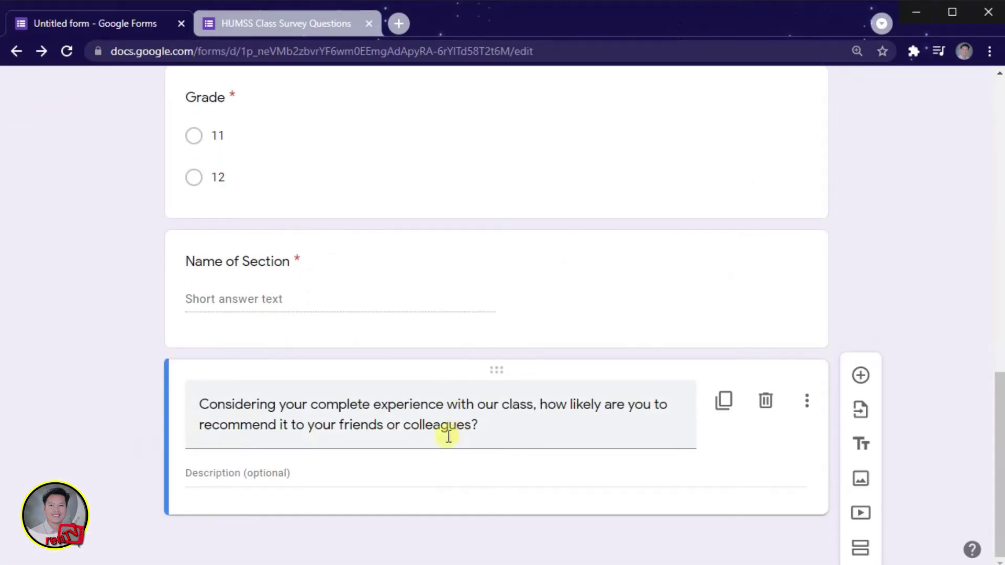
Step: Add a question titled 'When did you enroll for this class?' copied from the questionnaire
click(860, 375)
key(alt+Tab)
scroll(276, 386, down, 10)
drag(216, 211, 446, 211)
key(ctrl+c)
key(alt+Tab)
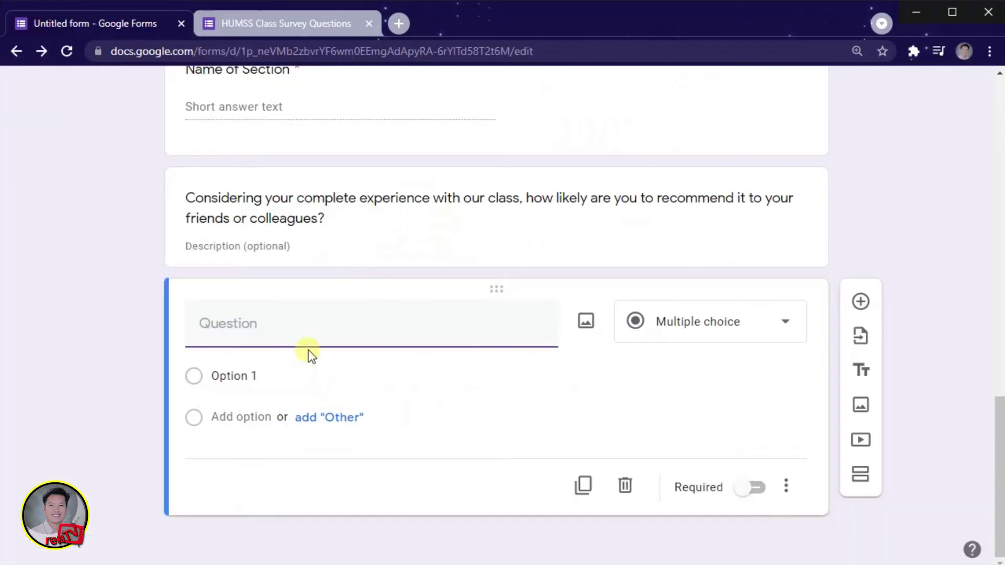
key(ctrl+v)
Step: Enter the answer options 2021, 2020 and 2019
click(251, 374)
text(2021)
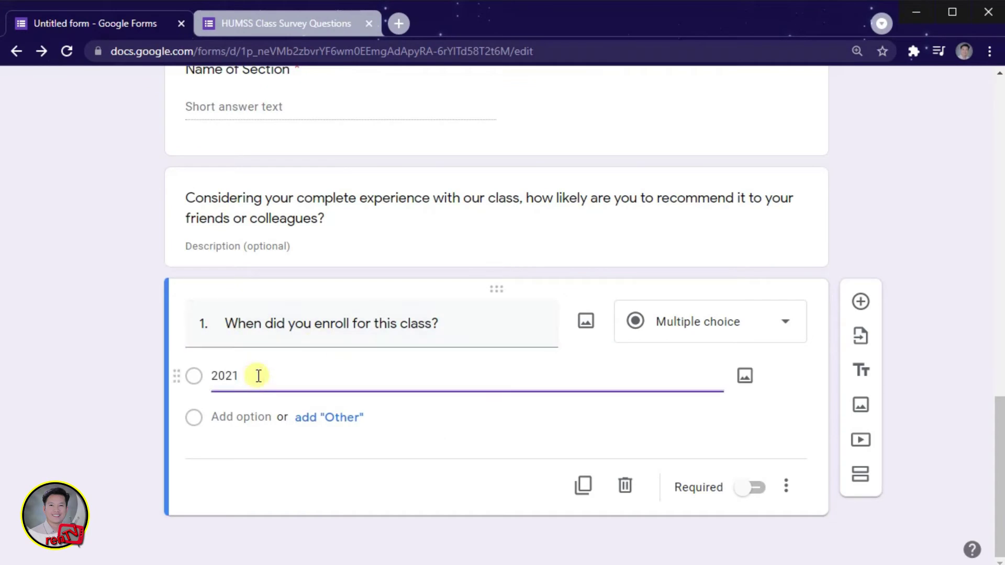
key(Return)
text(2020)
key(Return)
text(2019)
key(Return)
Step: Add the 'Before 2019' and 'Haven't enrolled yet' options plus an Other choice
key(alt+Tab)
drag(235, 310, 314, 309)
key(ctrl+c)
key(alt+Tab)
key(ctrl+v)
scroll(316, 461, down, 2)
click(316, 461)
key(alt+Tab)
drag(236, 333, 366, 334)
key(ctrl+c)
key(alt+Tab)
click(287, 419)
key(Return)
key(ctrl+v)
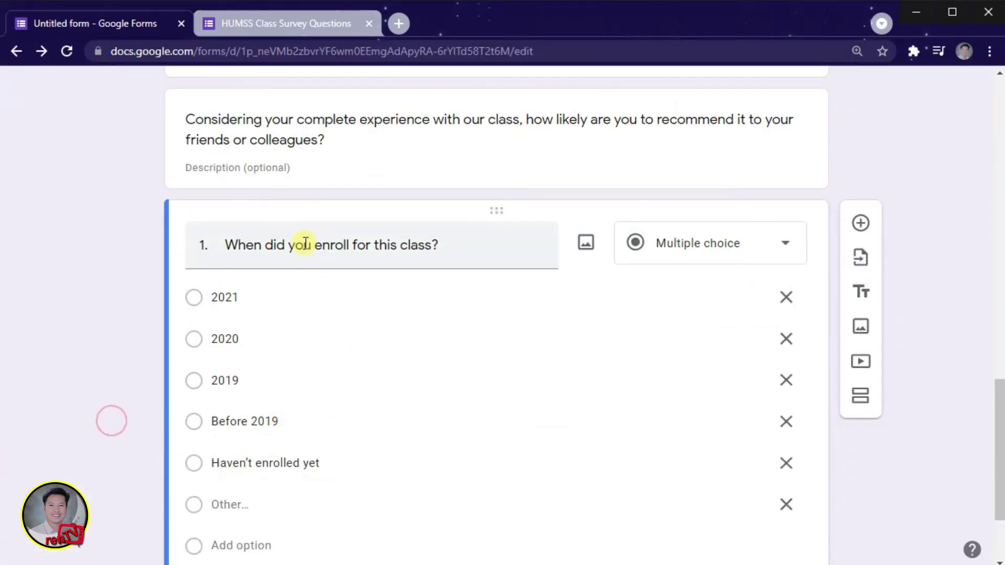
scroll(530, 337, up, 5)
scroll(530, 337, up, 10)
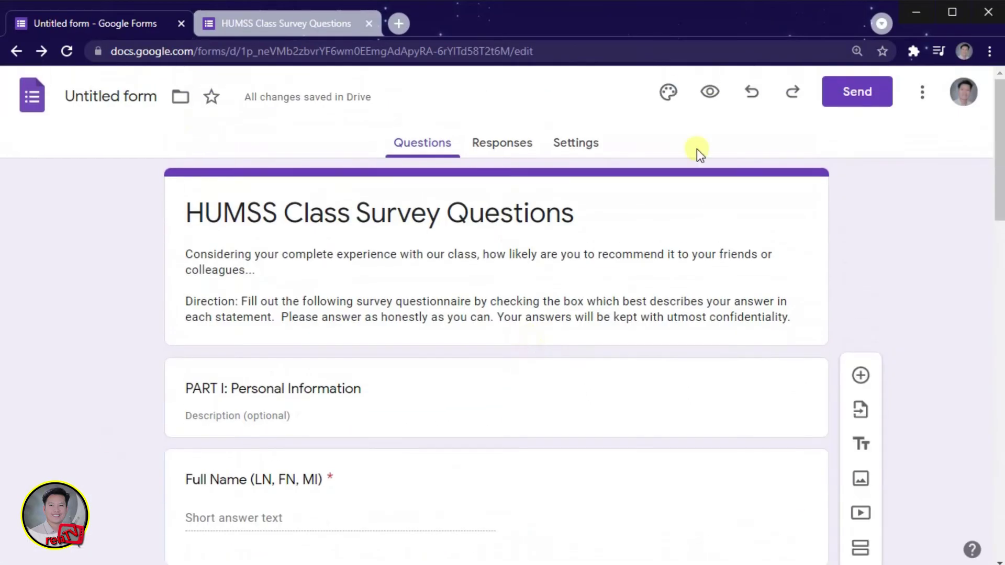
Step: Reload the live preview, scroll through the questions to Submit with HUMSS kept as the track, and close the preview
click(277, 20)
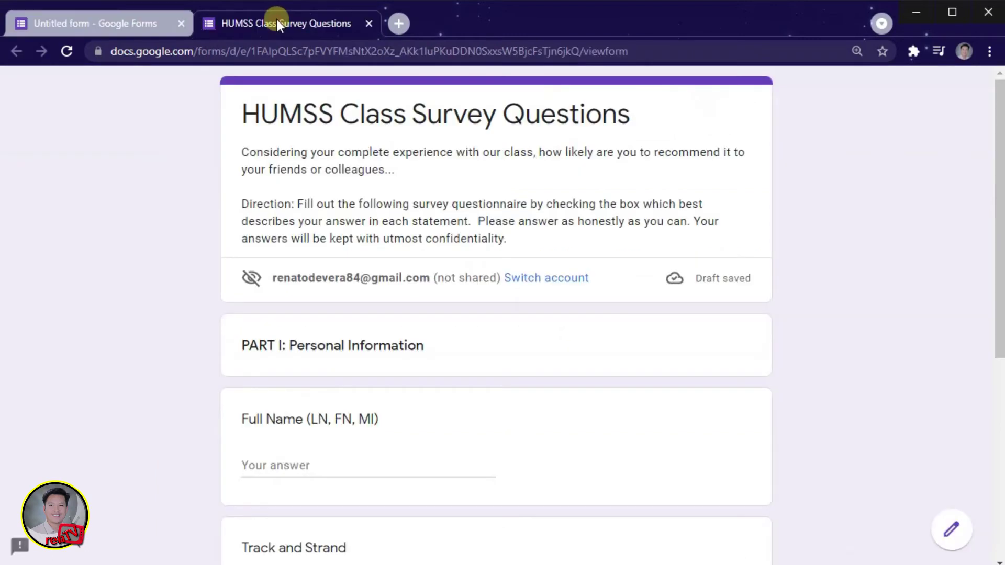
click(65, 53)
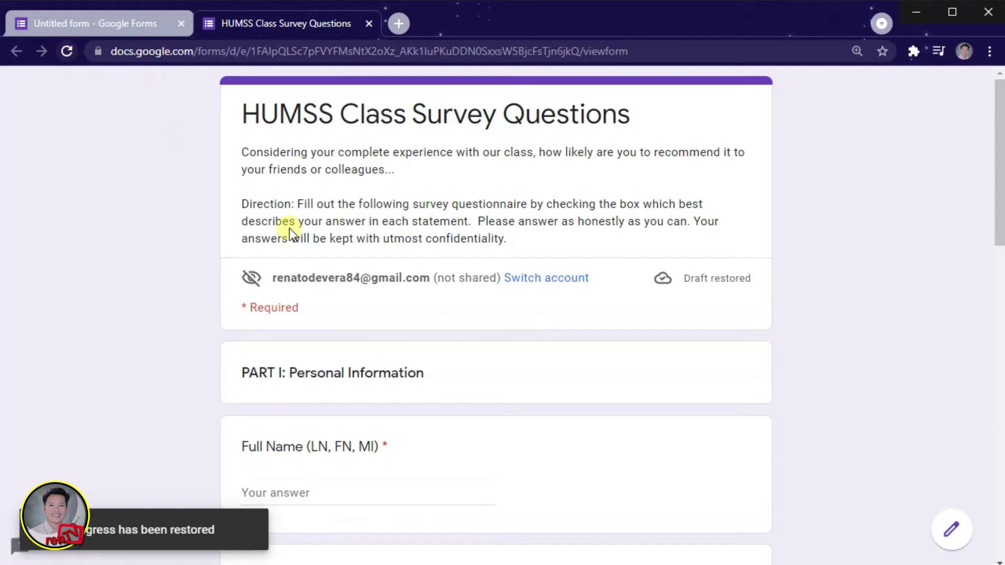
scroll(293, 278, down, 3)
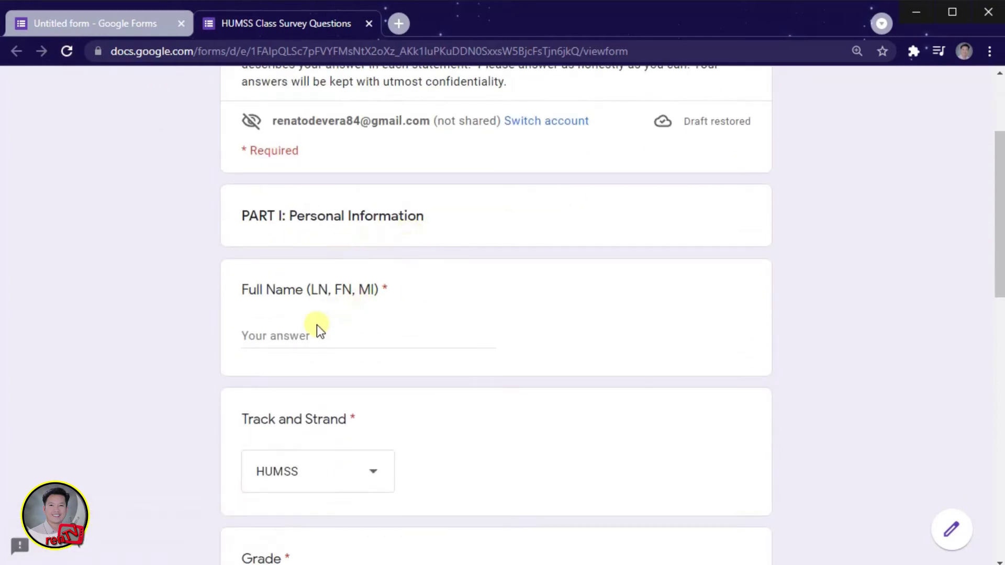
scroll(320, 327, down, 3)
click(387, 331)
click(385, 329)
scroll(304, 247, down, 4)
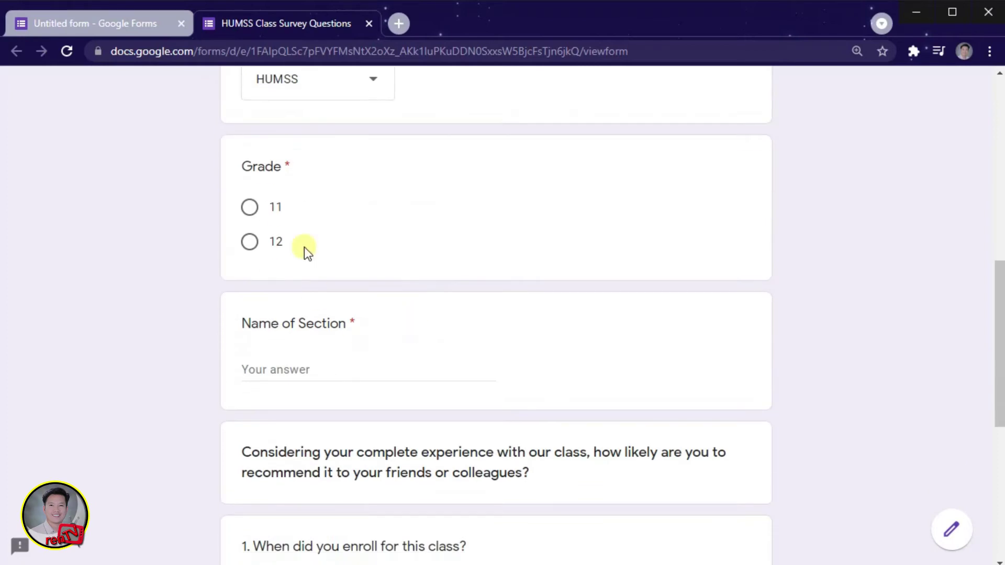
scroll(340, 244, down, 3)
click(256, 208)
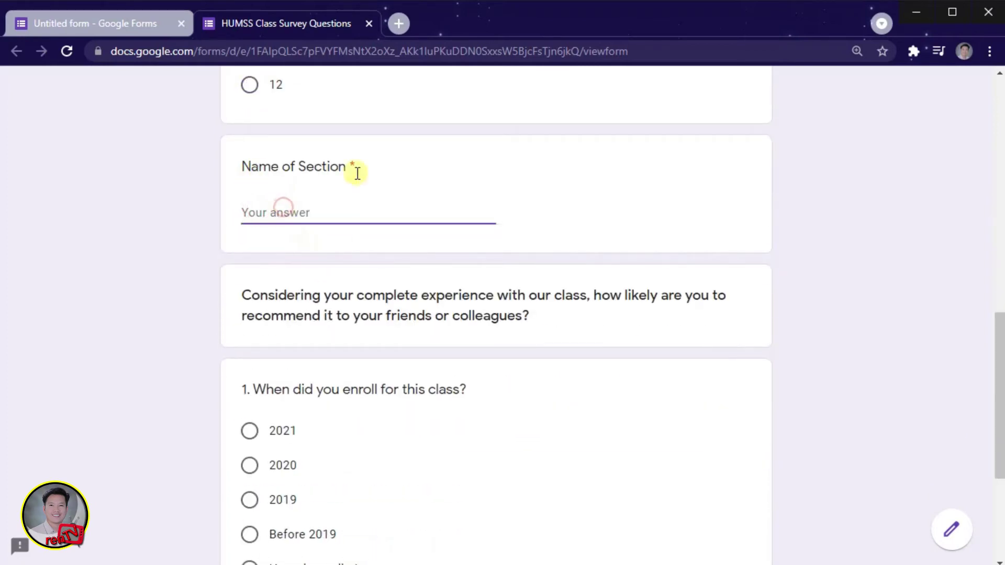
scroll(314, 233, down, 3)
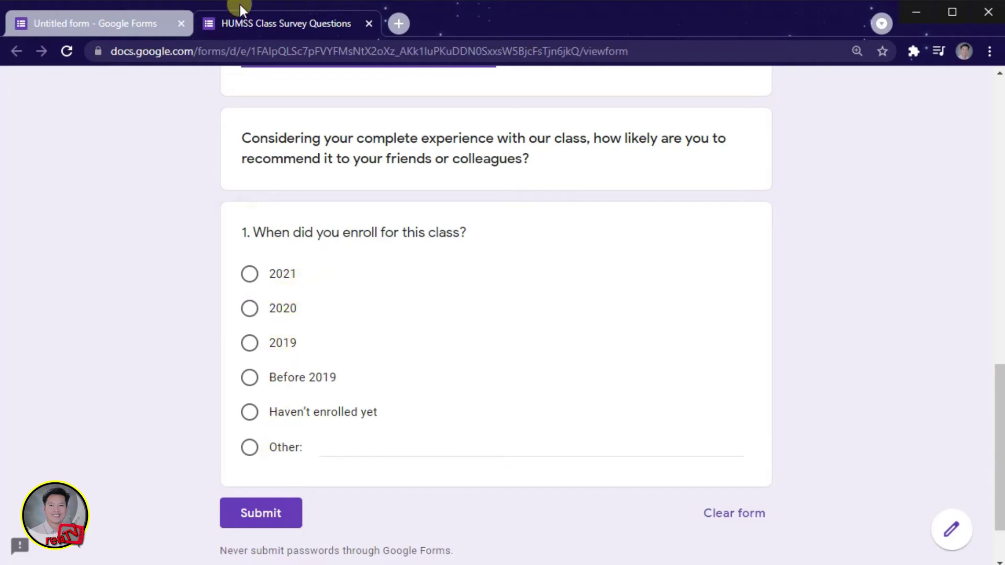
click(367, 23)
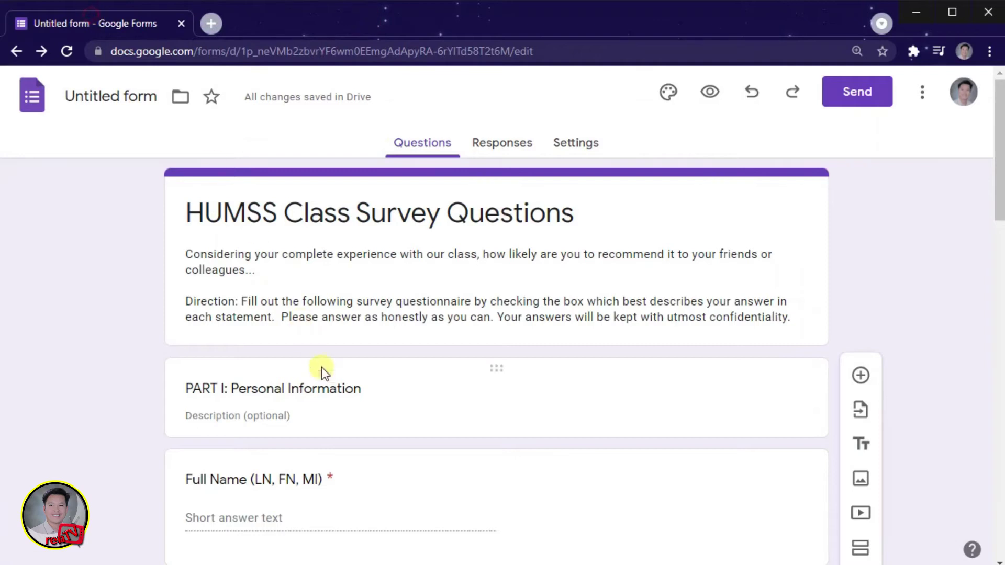
Step: Add question 2 titled 'Please state what describes you the best from the following?' from Word
scroll(322, 372, down, 12)
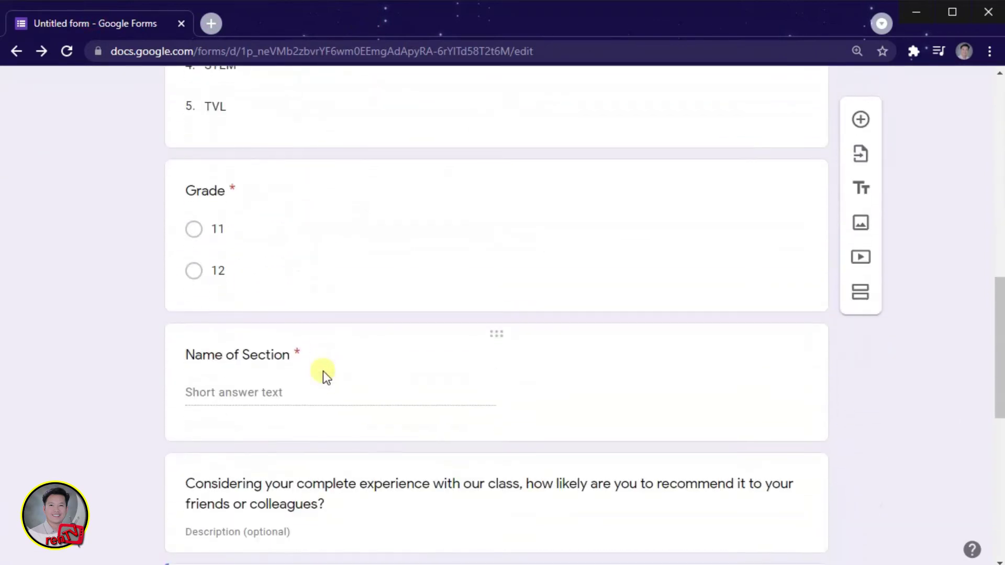
scroll(322, 372, down, 9)
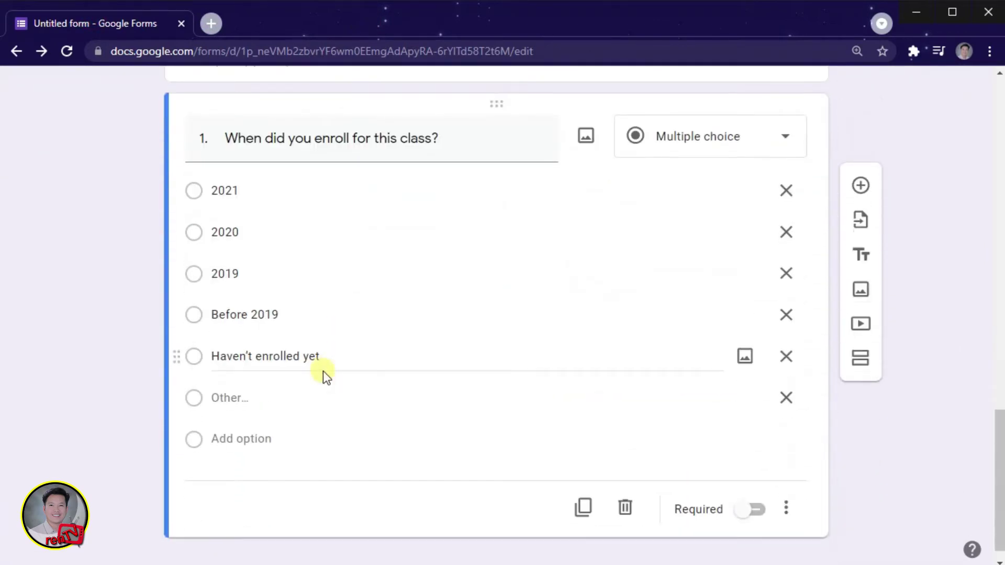
scroll(323, 372, down, 1)
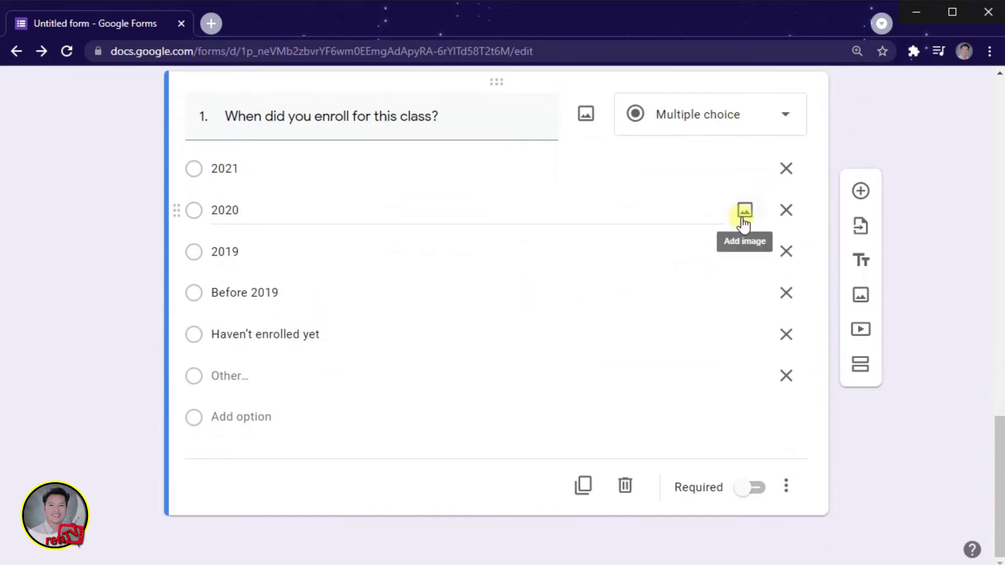
click(860, 191)
key(alt+Tab)
drag(215, 329, 635, 331)
key(ctrl+c)
key(alt+Tab)
key(ctrl+v)
Step: Paste the seven answer lines as options, then delete Other, Part-time matriculated and Graduate
key(alt+Tab)
drag(236, 363, 388, 488)
key(ctrl+c)
key(alt+Tab)
click(262, 377)
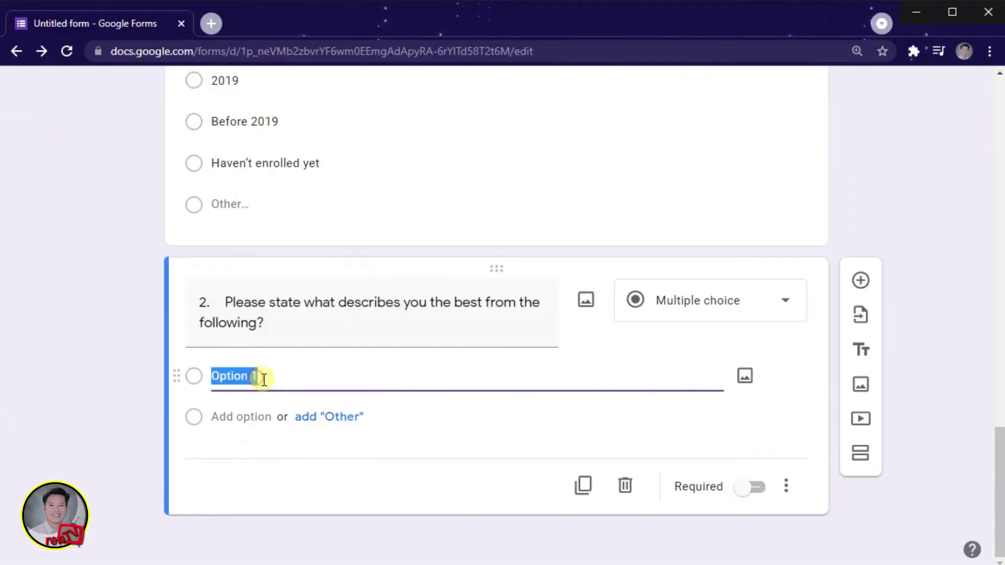
key(ctrl+v)
scroll(259, 522, down, 2)
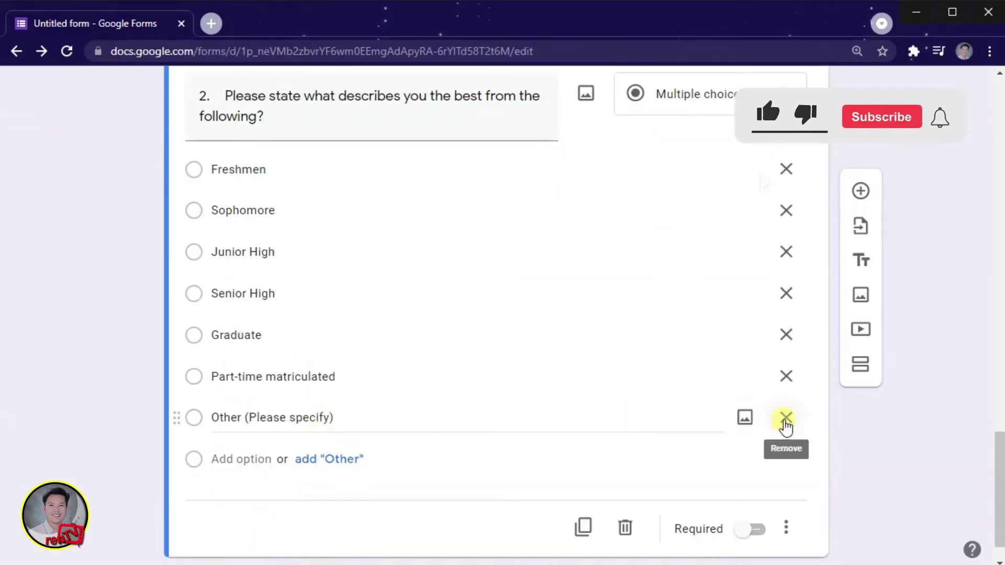
click(786, 418)
click(786, 417)
click(786, 375)
click(297, 376)
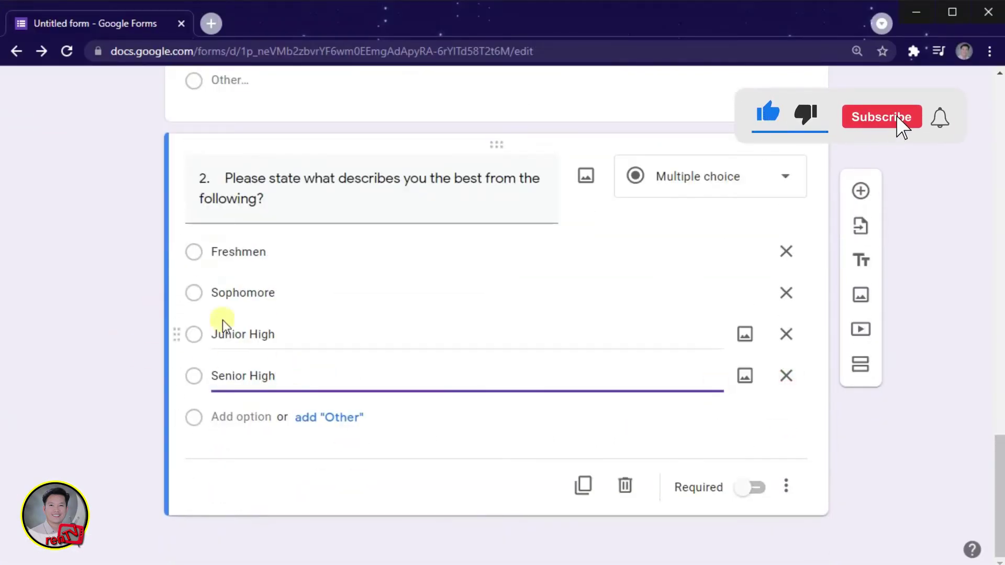
Step: Make questions 1 and 2 required and add a blank question below
click(750, 487)
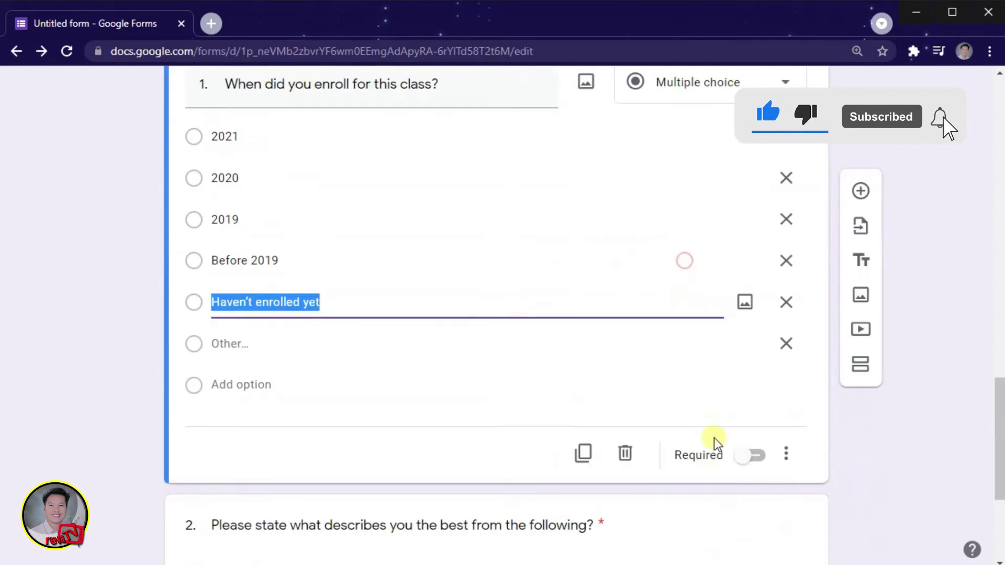
click(752, 455)
scroll(334, 394, down, 4)
click(860, 191)
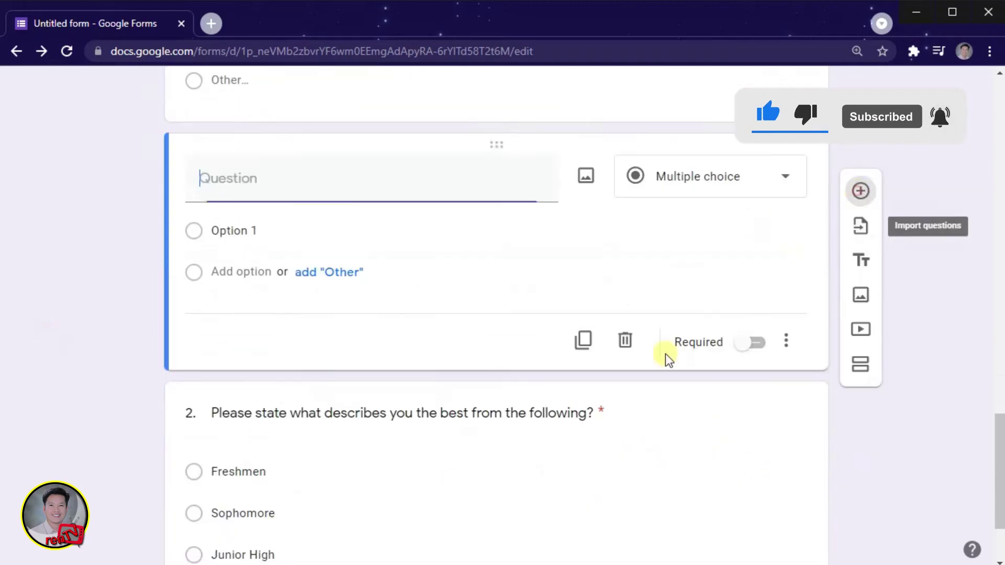
Step: Paste question 3's satisfaction wording as the new question's title, capitalizing its first letter to 'H'
key(alt+Tab)
scroll(253, 267, down, 1)
click(343, 433)
drag(498, 255, 255, 276)
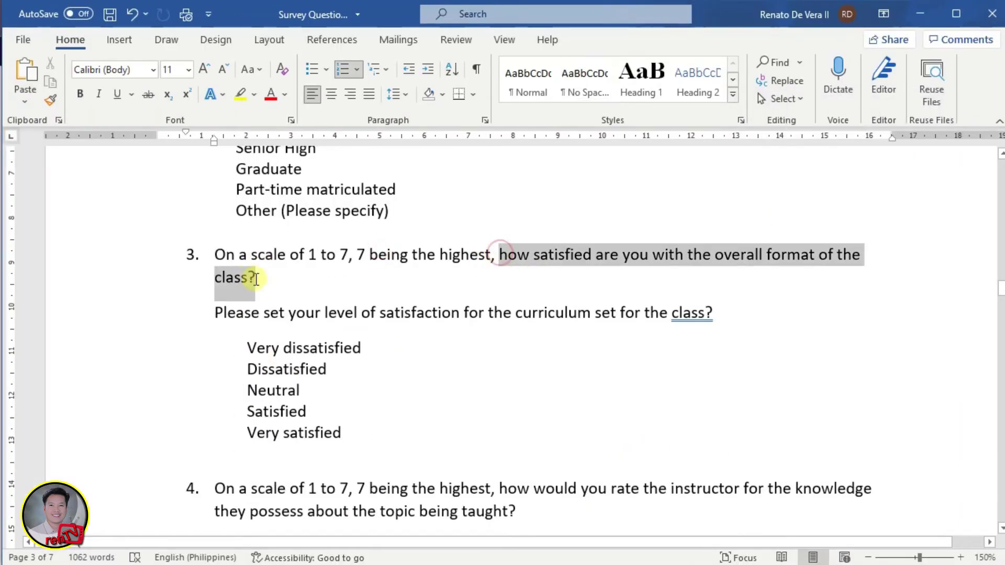
key(ctrl+c)
key(alt+Tab)
key(ctrl+v)
key(BackSpace)
text(H)
Step: Fill the grid with the satisfaction-level prompt as row 1 and five satisfaction-scale columns
key(alt+Tab)
drag(215, 311, 711, 312)
key(ctrl+c)
key(alt+Tab)
click(324, 375)
key(ctrl+v)
key(alt+Tab)
drag(246, 347, 336, 436)
key(ctrl+c)
key(alt+Tab)
click(558, 375)
key(ctrl+v)
Step: Duplicate the grid and change it to the class-material helpfulness row with five helpfulness columns
scroll(683, 490, down, 3)
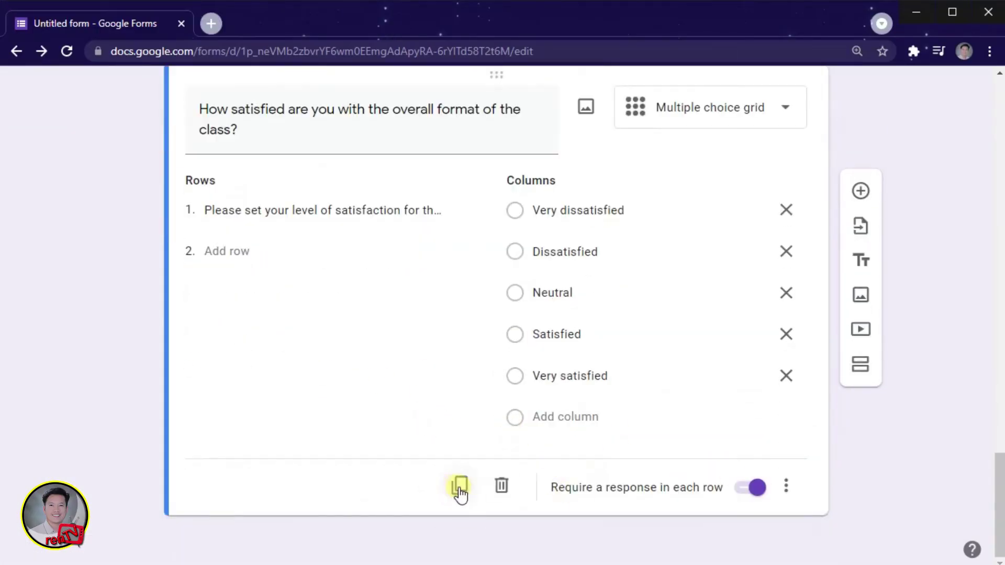
click(459, 493)
key(alt+Tab)
drag(213, 318, 554, 330)
key(ctrl+c)
key(alt+Tab)
click(325, 400)
key(ctrl+v)
key(alt+Tab)
drag(246, 345, 348, 438)
key(ctrl+c)
key(alt+Tab)
click(555, 400)
key(ctrl+v)
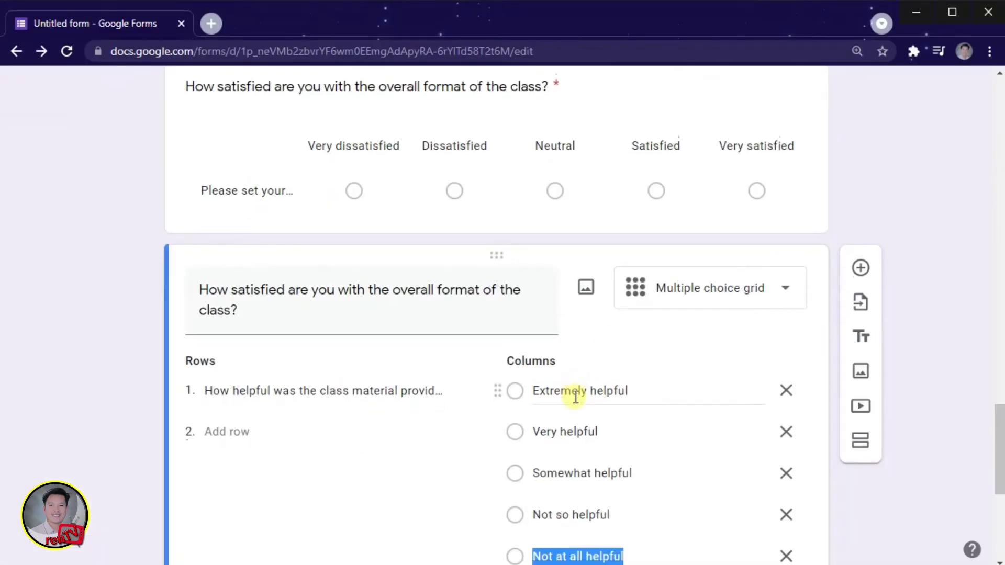
scroll(680, 366, down, 4)
click(785, 365)
Step: Duplicate the helpfulness grid and change it to the curriculum difficulty row with five difficulty columns
key(alt+Tab)
key(alt+Tab)
click(462, 486)
triple_click(393, 400)
key(ctrl+v)
triple_click(212, 399)
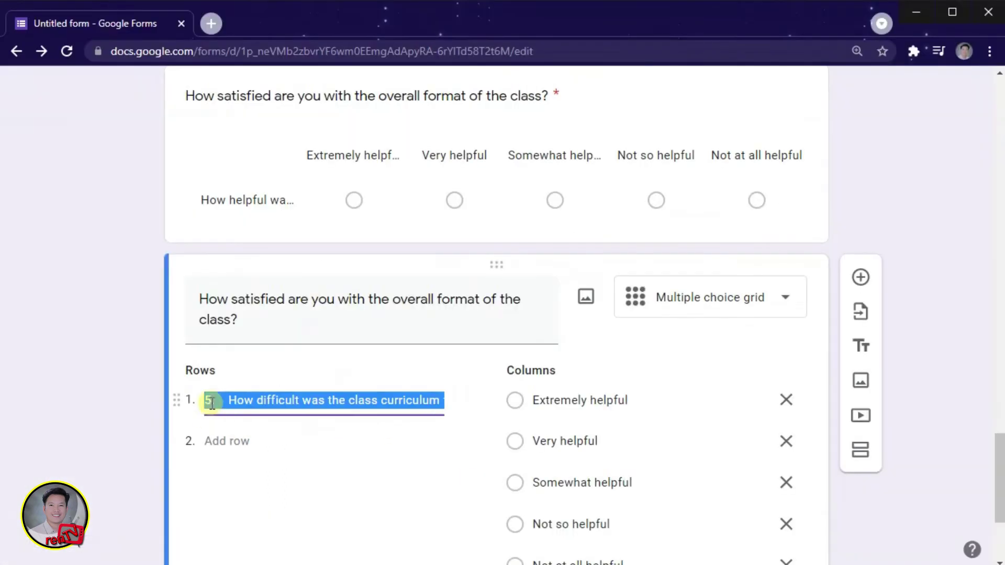
key(alt+Tab)
scroll(251, 354, down, 2)
drag(246, 230, 308, 329)
key(ctrl+c)
key(alt+Tab)
click(786, 402)
key(ctrl+v)
click(231, 395)
click(230, 395)
Step: Reopen the satisfaction grid question for editing
scroll(288, 408, up, 9)
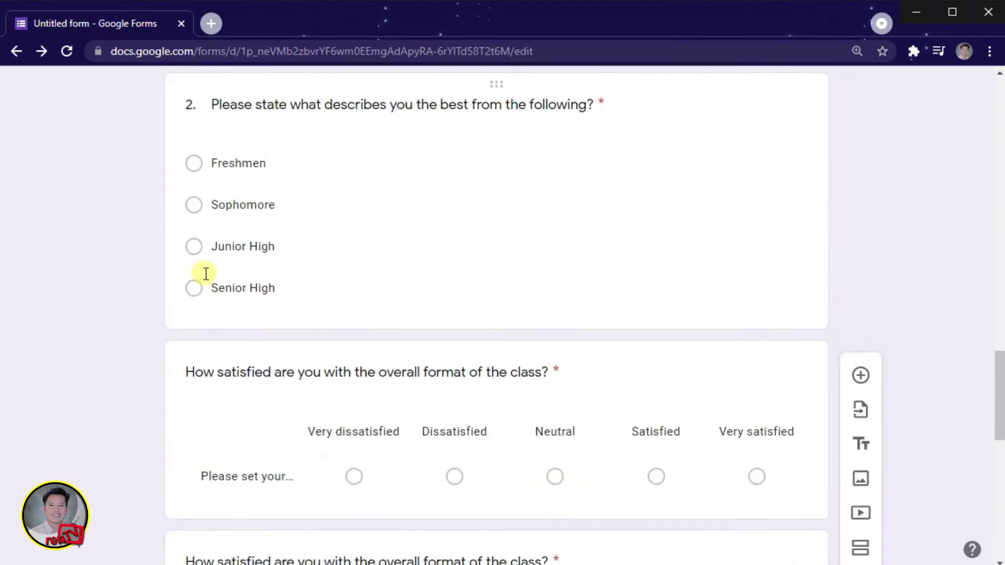
scroll(230, 220, down, 4)
click(256, 240)
scroll(262, 225, down, 8)
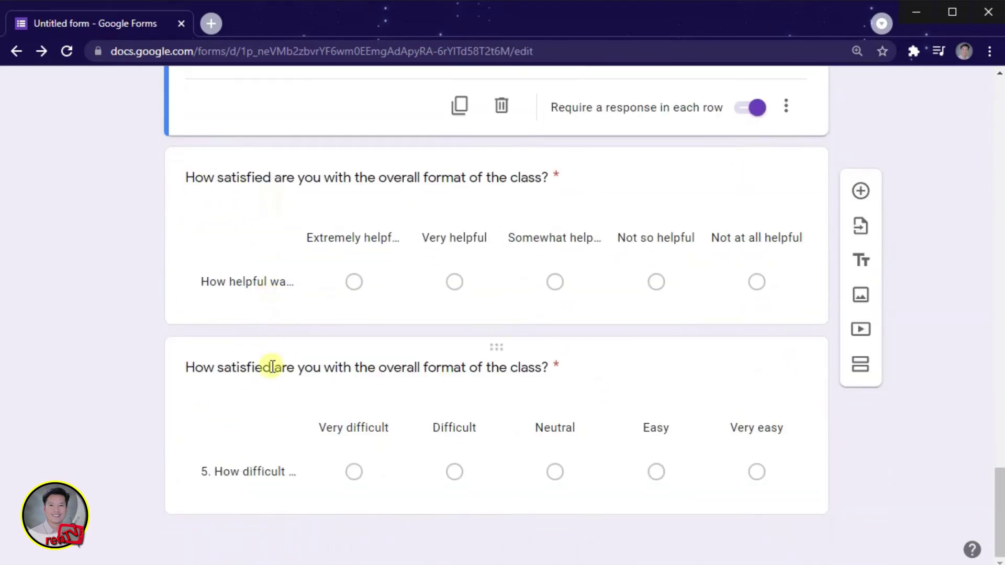
Step: Tidy the difficulty grid, duplicate it, and make question 6 on evaluation frequency row 1
click(258, 472)
click(225, 200)
key(BackSpace)
key(BackSpace)
key(BackSpace)
click(460, 486)
key(alt+Tab)
drag(215, 226, 625, 229)
key(ctrl+c)
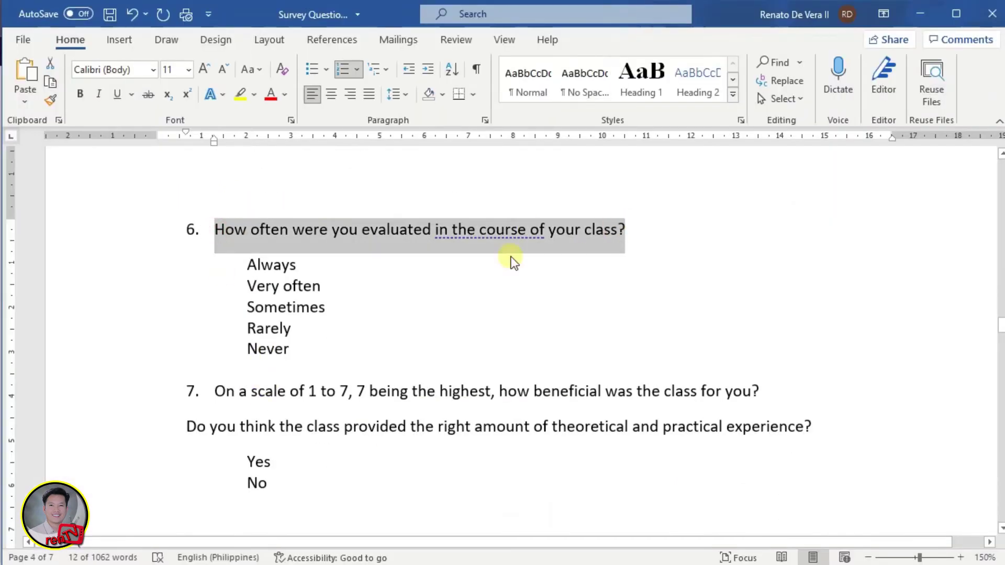
key(alt+Tab)
triple_click(318, 401)
key(ctrl+v)
key(Home)
key(Delete)
Step: Replace the copied grid's columns with the Always-to-Never frequency answers
key(alt+Tab)
drag(247, 265, 289, 348)
key(ctrl+c)
key(alt+Tab)
click(786, 400)
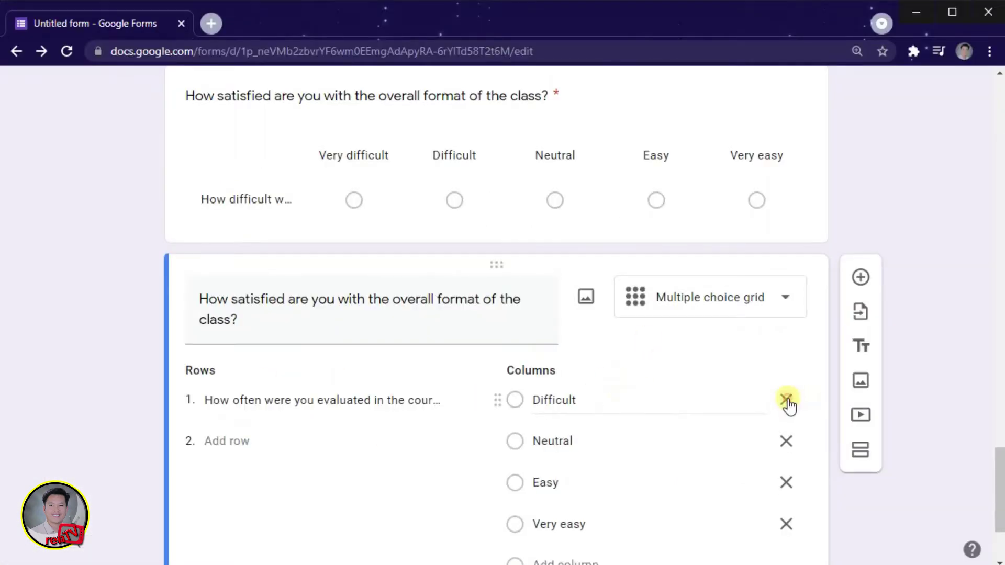
key(ctrl+v)
Step: Set the next grid's row 1 to the class-experience question, with Yes and No columns
key(alt+Tab)
scroll(333, 371, down, 2)
drag(186, 313, 793, 313)
key(ctrl+c)
key(alt+Tab)
triple_click(319, 401)
key(ctrl+v)
key(alt+Tab)
drag(246, 348, 271, 369)
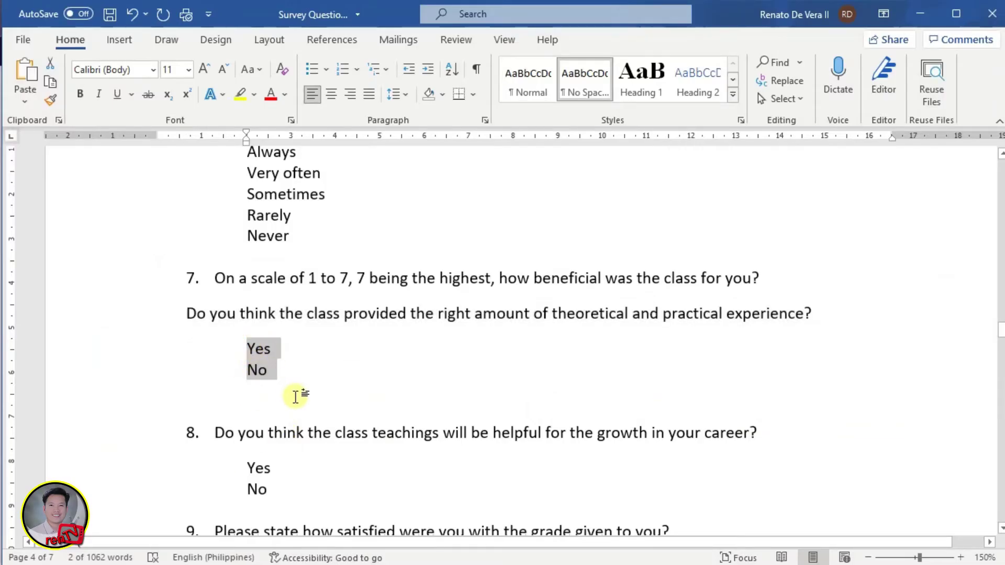
key(ctrl+c)
key(alt+Tab)
click(777, 425)
key(ctrl+v)
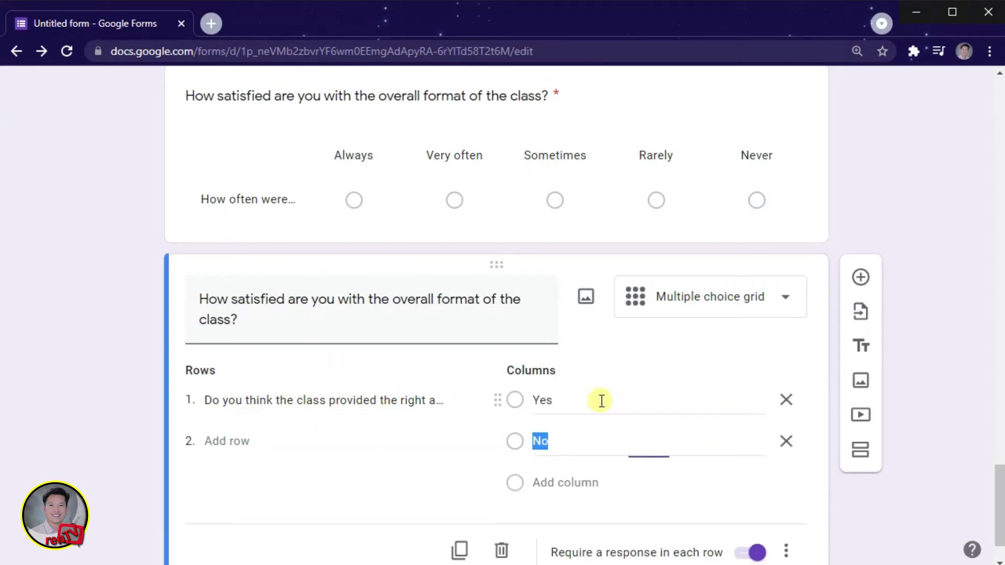
Step: Add question 8 on career value as the Yes/No grid's second row
key(alt+Tab)
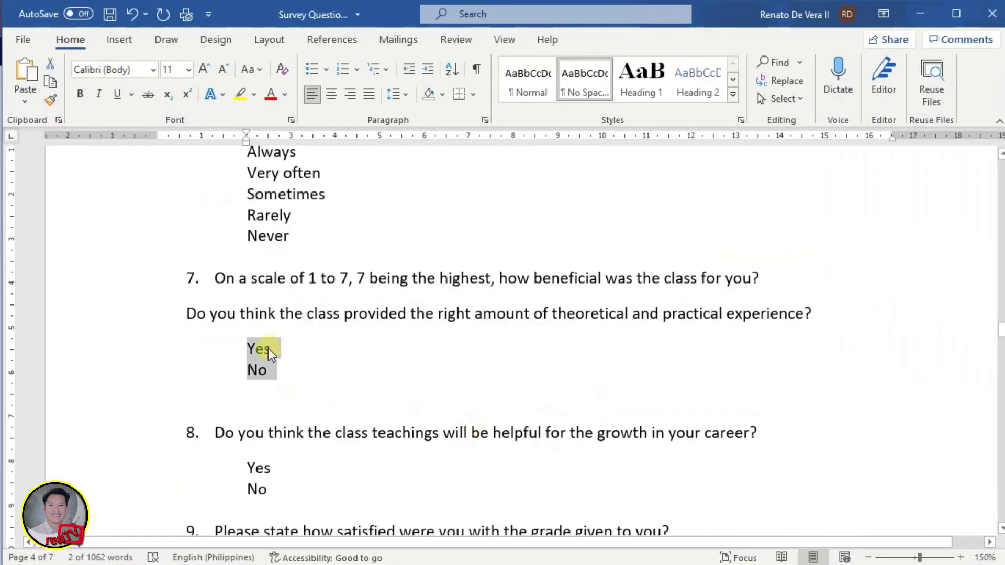
key(alt+Tab)
key(alt+Tab)
drag(216, 432, 751, 433)
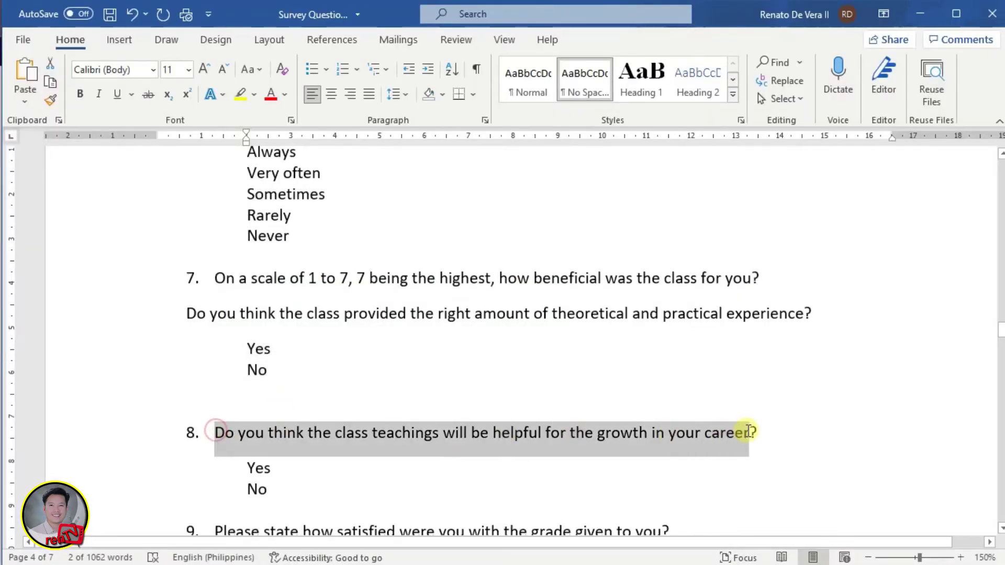
key(alt+Tab)
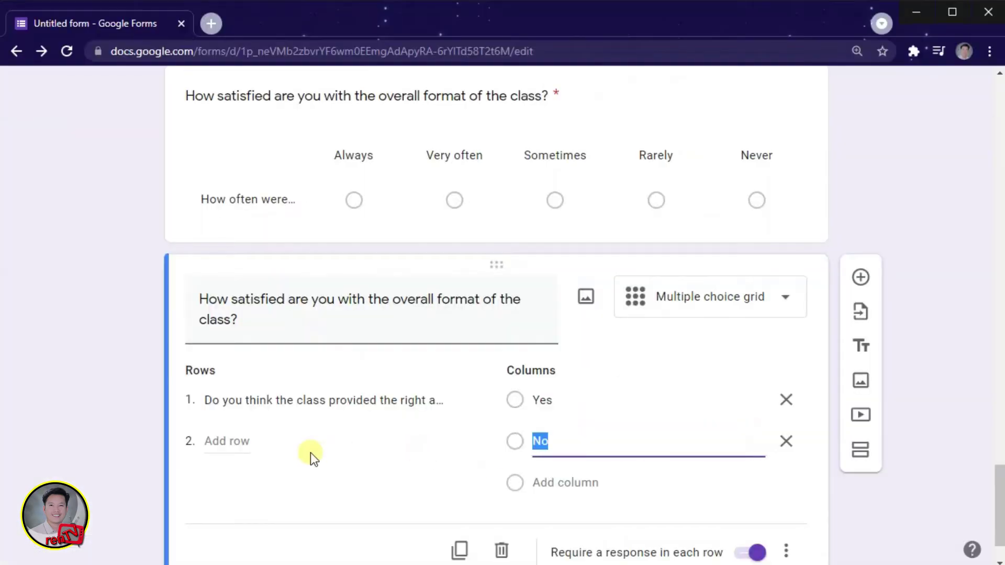
click(228, 438)
key(ctrl+v)
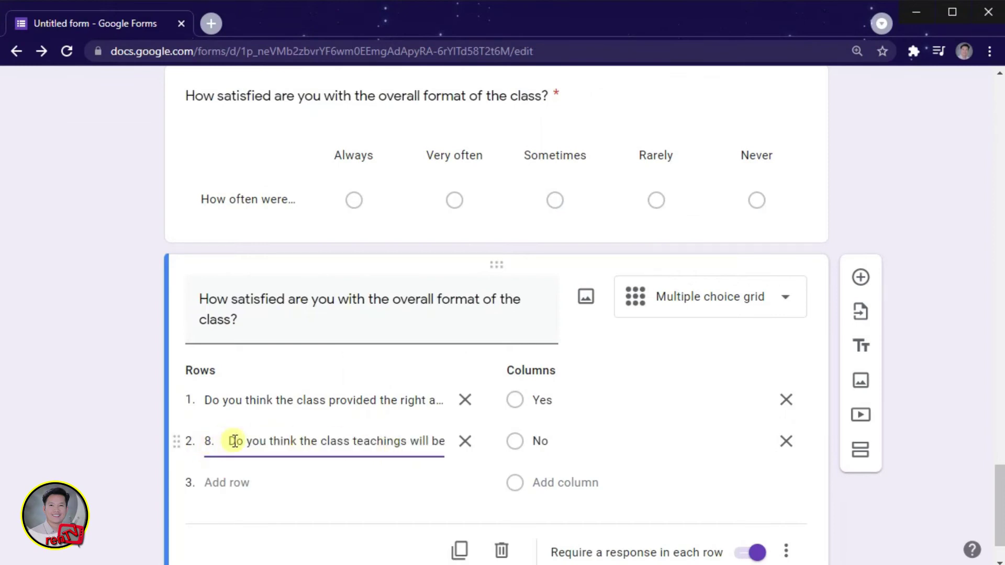
key(BackSpace)
key(BackSpace)
key(BackSpace)
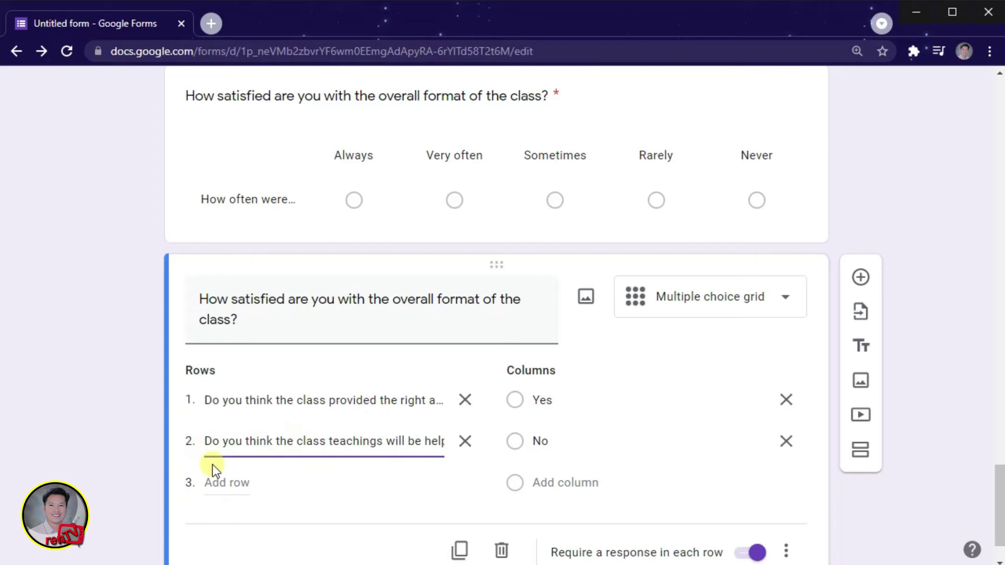
Step: Duplicate the Yes/No grid, keeping one row set to question 9 on grade satisfaction
key(alt+Tab)
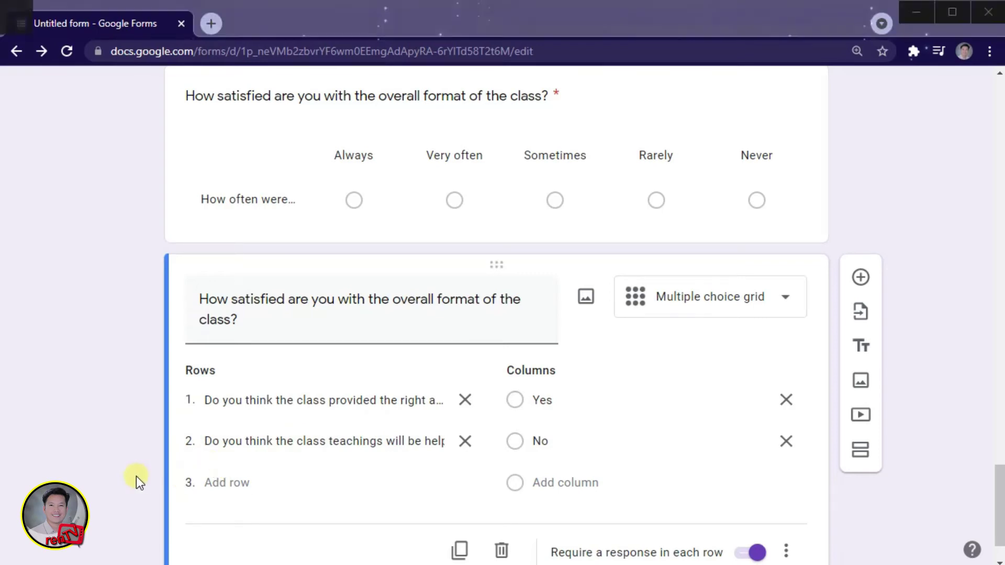
scroll(264, 473, down, 2)
scroll(264, 474, down, 2)
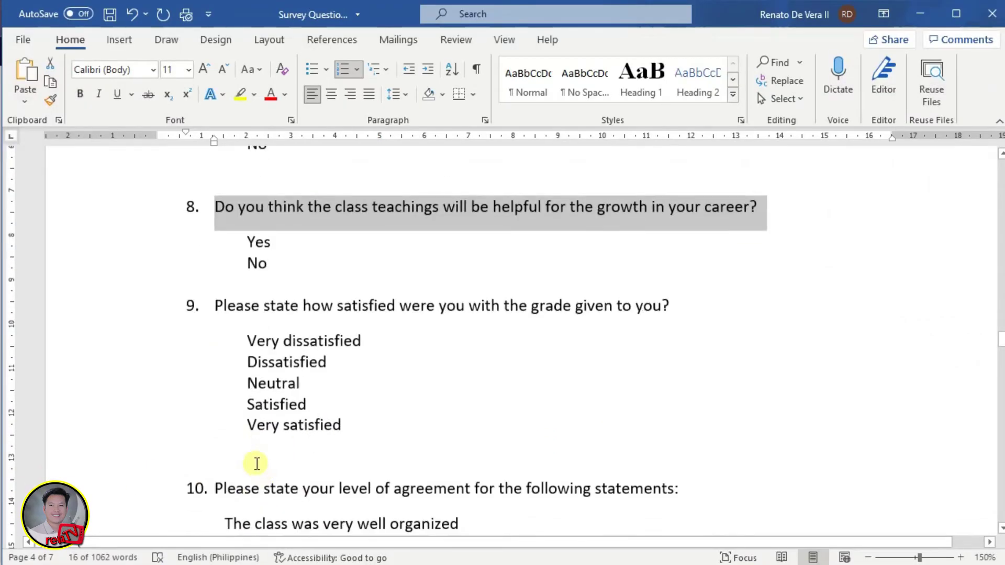
drag(213, 306, 667, 305)
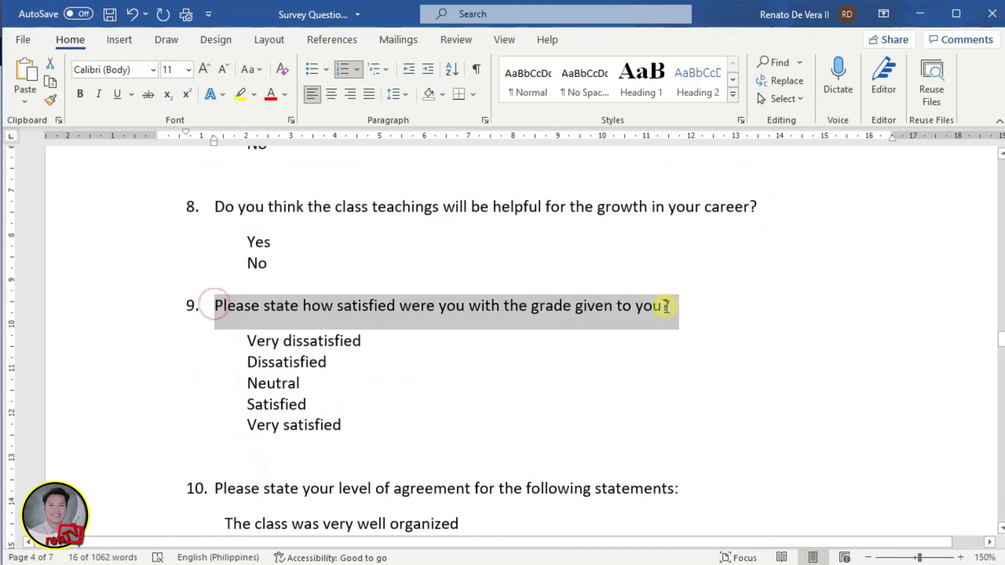
key(ctrl+c)
key(alt+Tab)
click(459, 550)
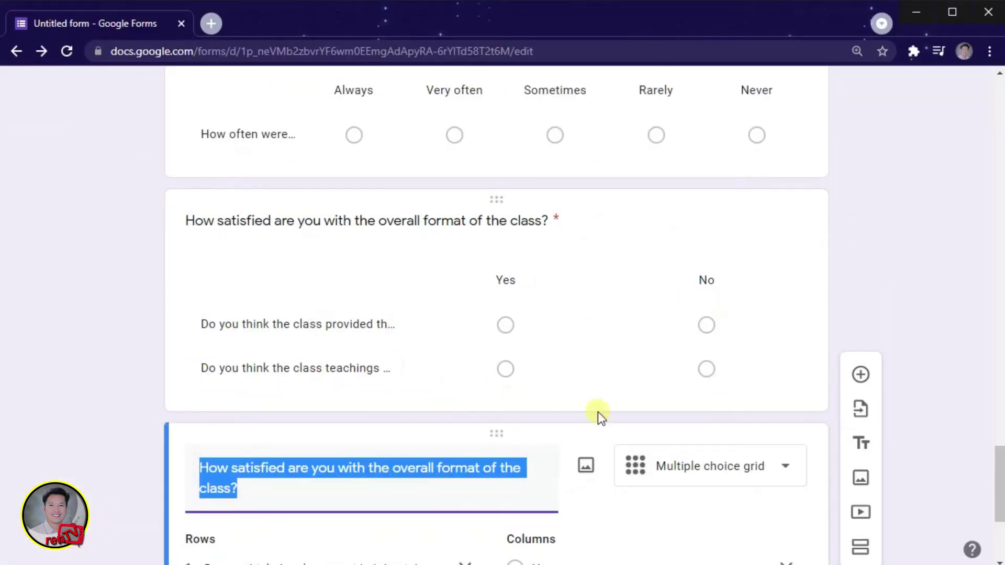
triple_click(392, 335)
key(ctrl+v)
click(464, 374)
key(Home)
key(Delete)
key(Delete)
key(Delete)
Step: Replace its columns with the five answers from Very dissatisfied to Very satisfied
key(alt+Tab)
drag(247, 227, 339, 318)
key(ctrl+c)
key(alt+Tab)
double_click(572, 375)
key(alt+Tab)
scroll(298, 410, down, 3)
key(alt+Tab)
key(ctrl+v)
key(alt+Tab)
key(alt+Tab)
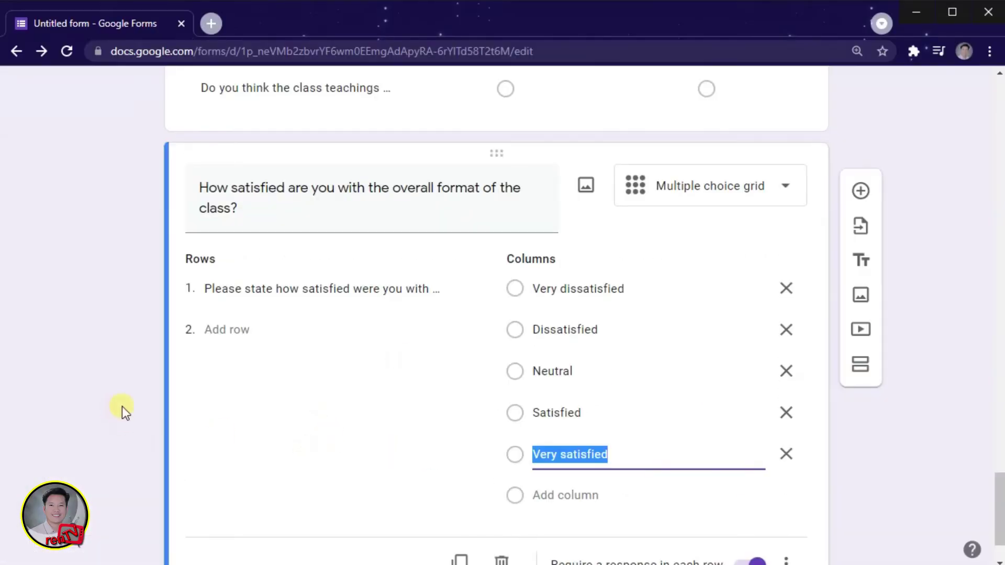
scroll(293, 450, down, 1)
key(alt+Tab)
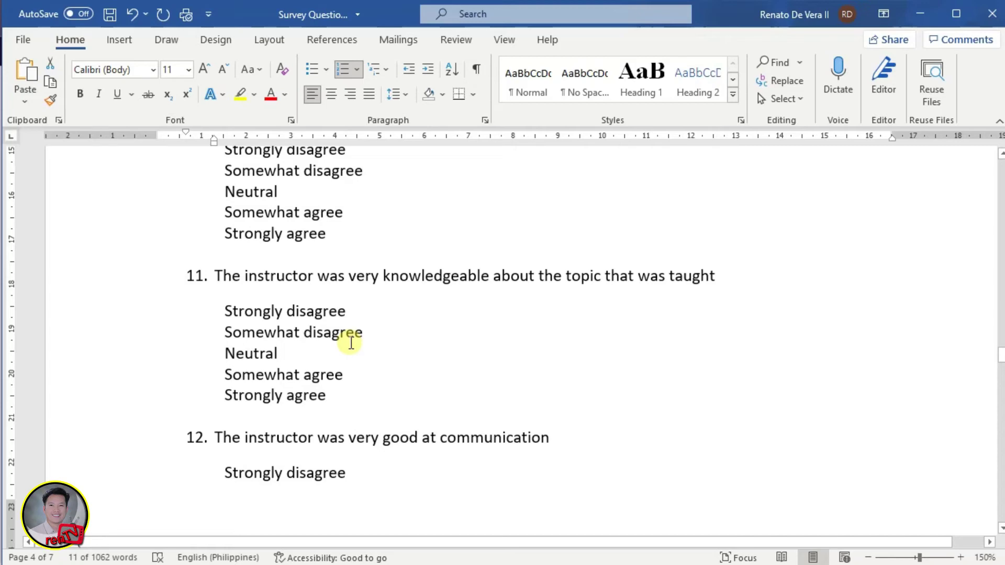
Step: Put statement 12 in row 2 and set the five agreement options as columns
scroll(351, 343, down, 2)
drag(215, 325, 549, 325)
key(ctrl+c)
key(alt+Tab)
click(269, 478)
key(ctrl+v)
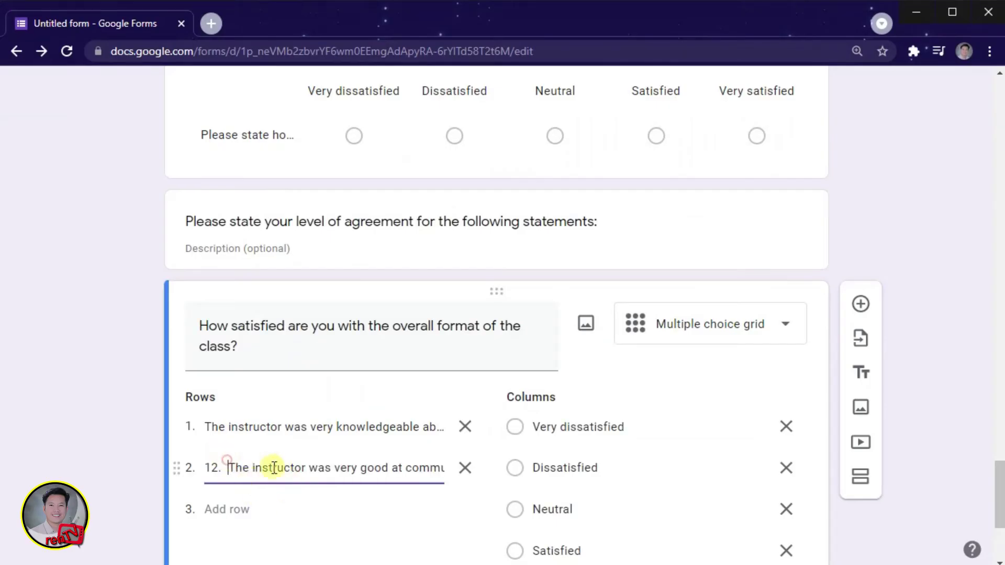
key(alt+Tab)
drag(225, 197, 330, 278)
key(ctrl+c)
key(alt+Tab)
click(790, 424)
click(576, 423)
key(ctrl+v)
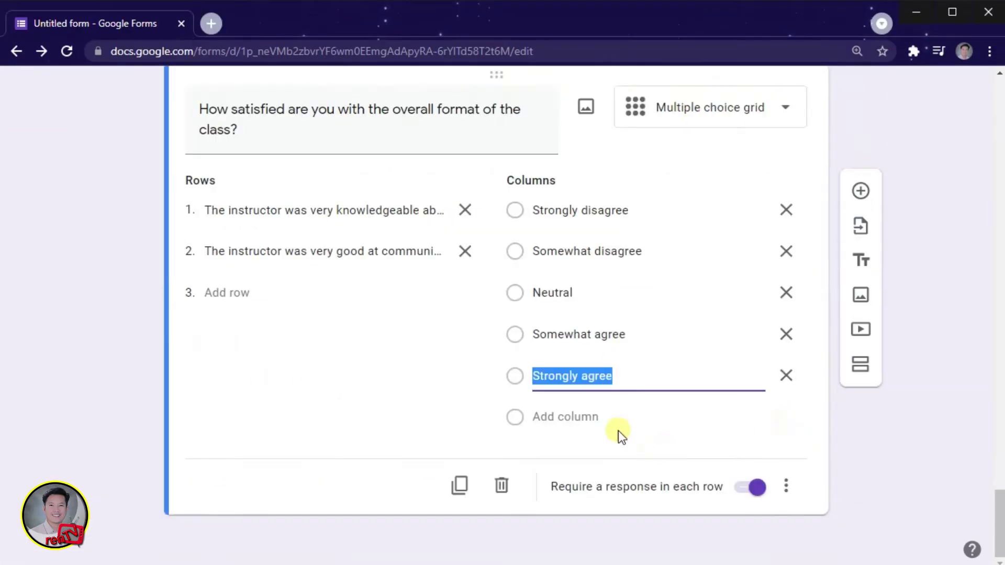
Step: Add statement 13 as the grid's third row, without its numbering
key(alt+Tab)
scroll(270, 411, down, 3)
scroll(270, 410, up, 3)
drag(214, 213, 512, 209)
scroll(385, 347, up, 3)
scroll(386, 347, down, 2)
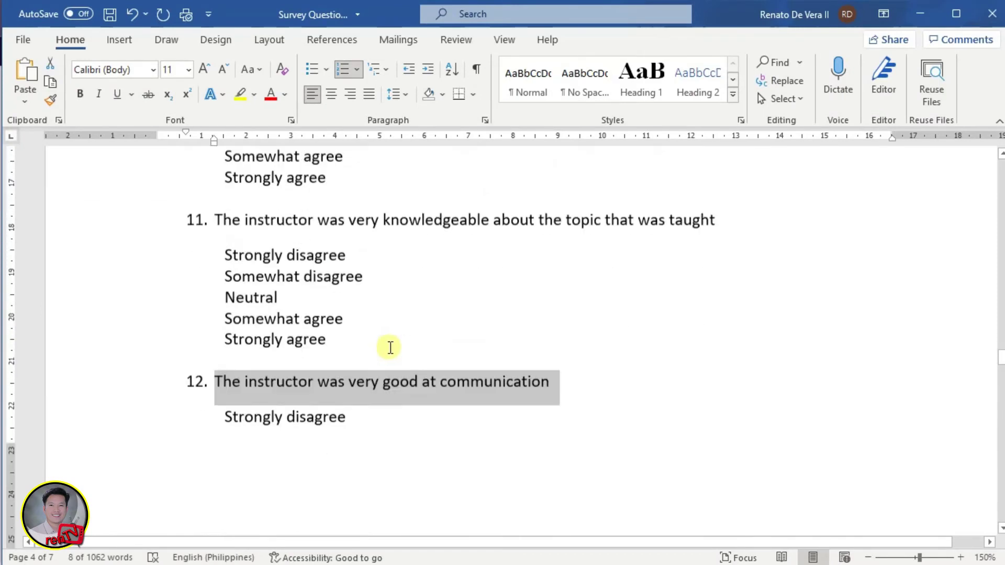
scroll(265, 289, down, 4)
drag(215, 238, 513, 234)
key(ctrl+c)
key(alt+Tab)
click(240, 292)
key(ctrl+v)
key(BackSpace)
key(BackSpace)
Step: Add statements 14 and 15 as grid rows 4 and 5
key(alt+Tab)
drag(216, 381, 664, 382)
key(ctrl+c)
key(alt+Tab)
click(226, 333)
key(ctrl+v)
key(alt+Tab)
scroll(224, 314, down, 4)
drag(215, 316, 470, 316)
key(ctrl+c)
key(alt+Tab)
click(227, 375)
key(ctrl+v)
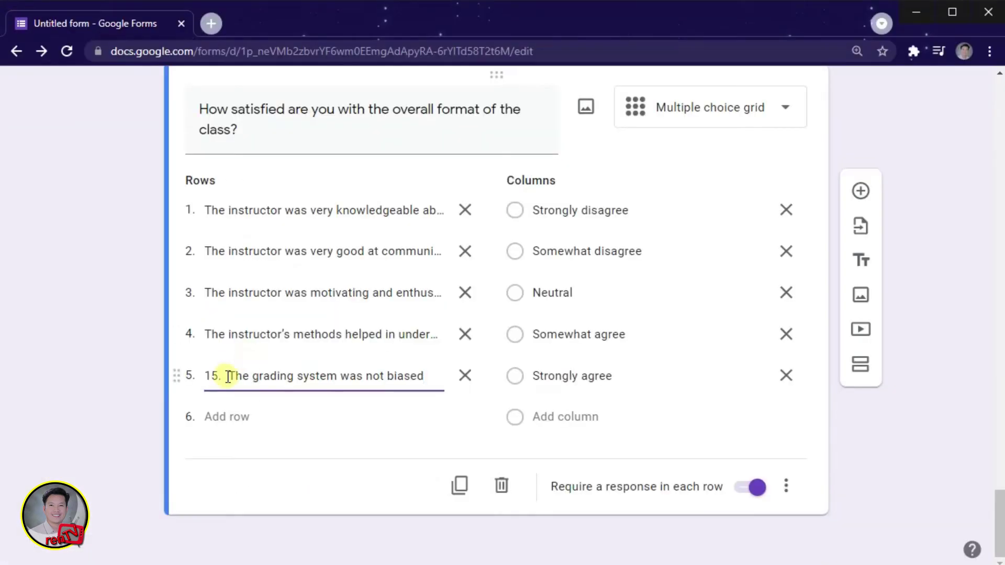
Step: Add statements 16 and 17 as grid rows 6 and 7, removing leftover numbering
key(alt+Tab)
scroll(232, 433, down, 4)
drag(215, 309, 527, 304)
key(alt+Tab)
click(228, 417)
key(ctrl+v)
key(BackSpace)
key(BackSpace)
key(alt+Tab)
drag(215, 300, 660, 300)
key(ctrl+c)
key(alt+Tab)
click(247, 457)
key(ctrl+v)
Step: Add the facility hygiene statement as row 8 and review the finished grid
key(alt+Tab)
scroll(218, 310, down, 3)
key(alt+Tab)
click(231, 499)
key(ctrl+v)
click(233, 500)
key(BackSpace)
key(BackSpace)
key(BackSpace)
key(alt+Tab)
scroll(247, 476, down, 3)
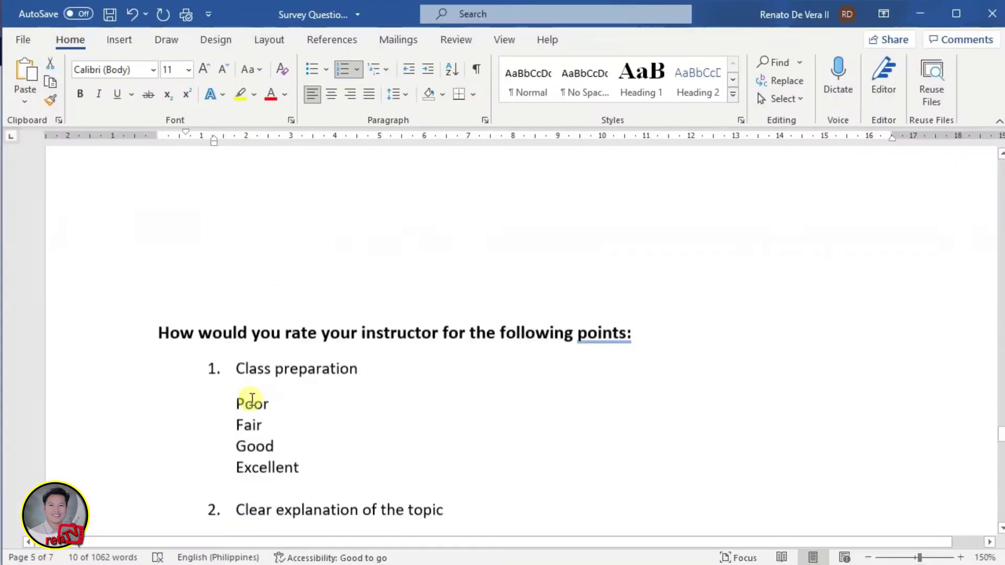
key(alt+Tab)
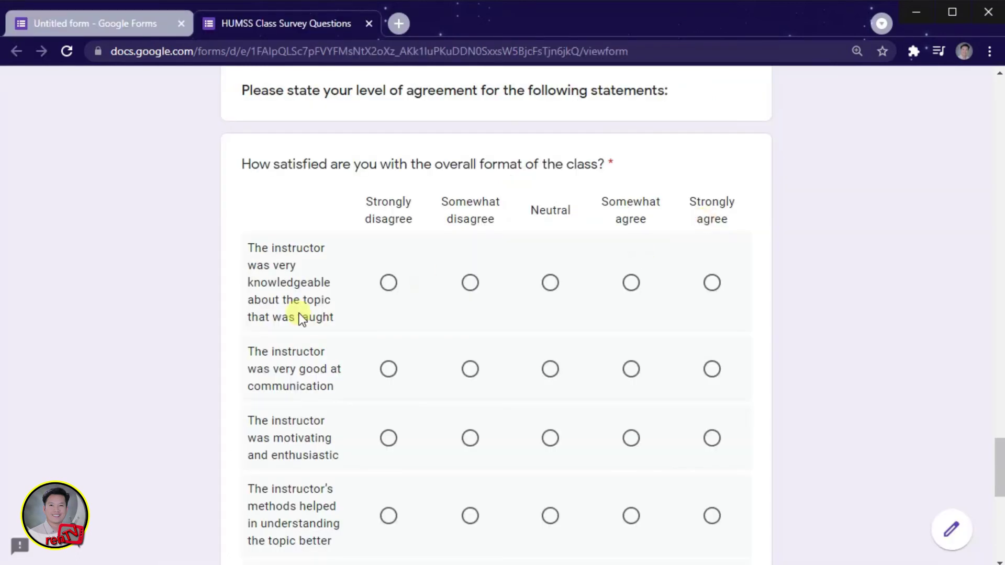
scroll(299, 316, down, 8)
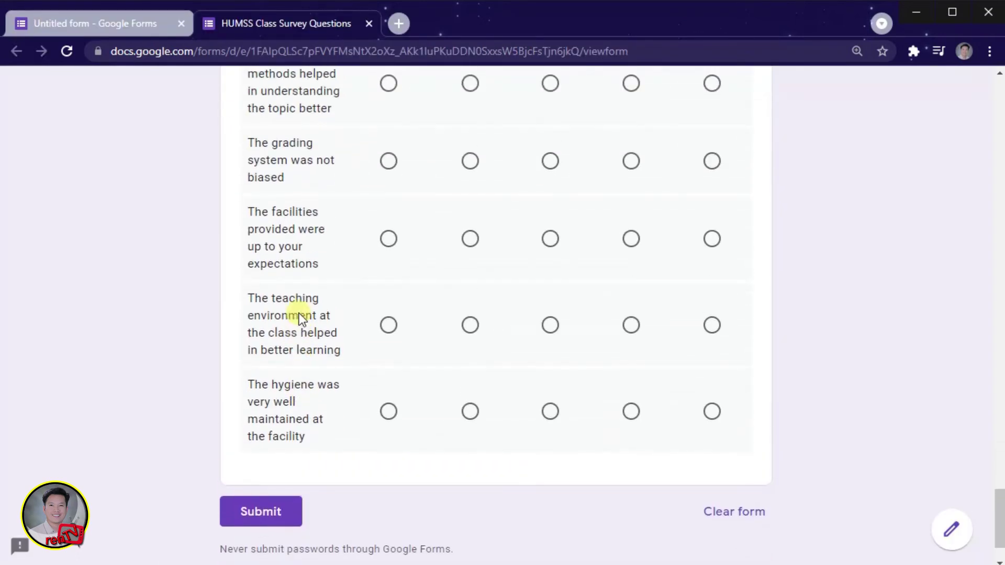
Step: Scroll back up through the form toward the open-ended questions section header
scroll(299, 314, up, 8)
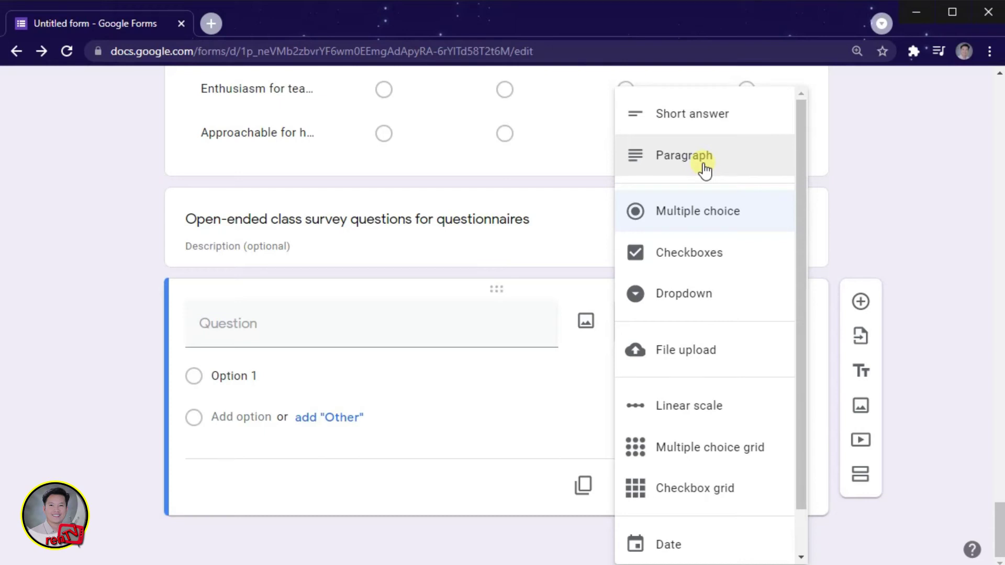
Step: Make question 1 a required short answer from the Word list, then duplicate it for question 2
click(717, 128)
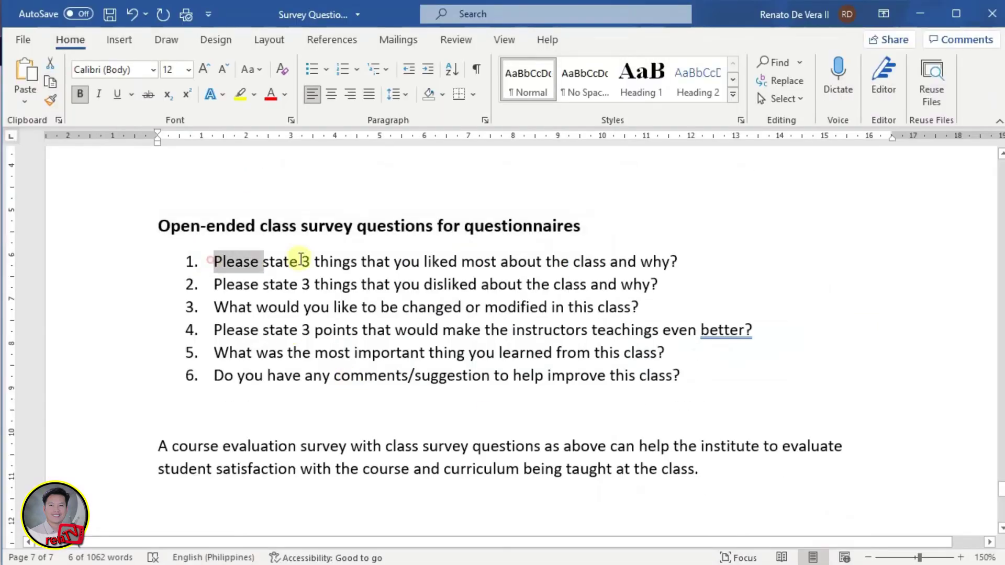
drag(299, 260, 729, 260)
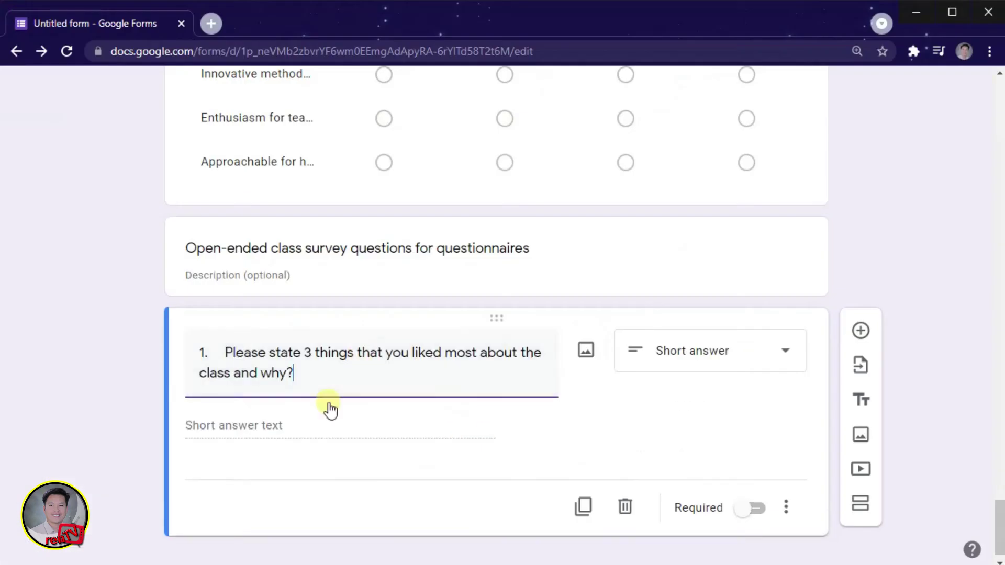
click(749, 507)
click(583, 506)
drag(213, 283, 696, 282)
key(ctrl+v)
Step: Paste questions 3 to 6 from Word, ending with the comments/suggestion question
key(alt+Tab)
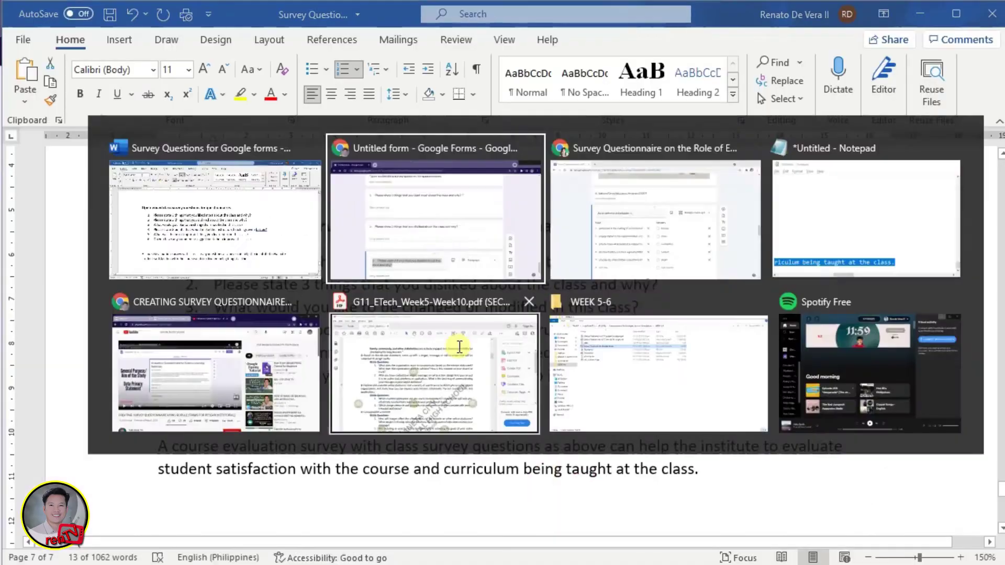
key(ctrl+v)
key(alt+Tab)
drag(215, 329, 751, 329)
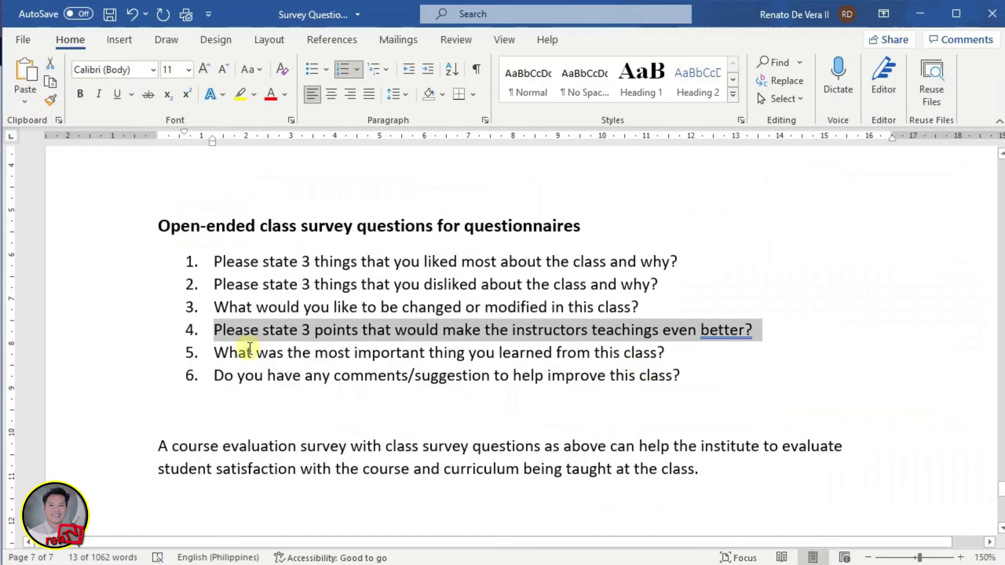
drag(231, 352, 659, 353)
key(alt+Tab)
key(ctrl+v)
key(alt+Tab)
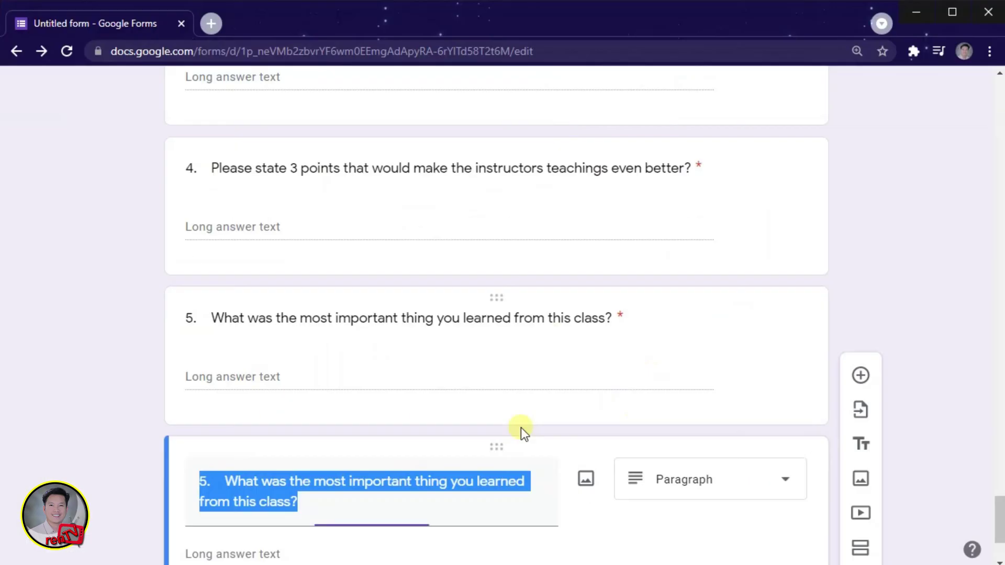
text(6. Do you have any comments/suggestion to help improve this class?)
click(75, 383)
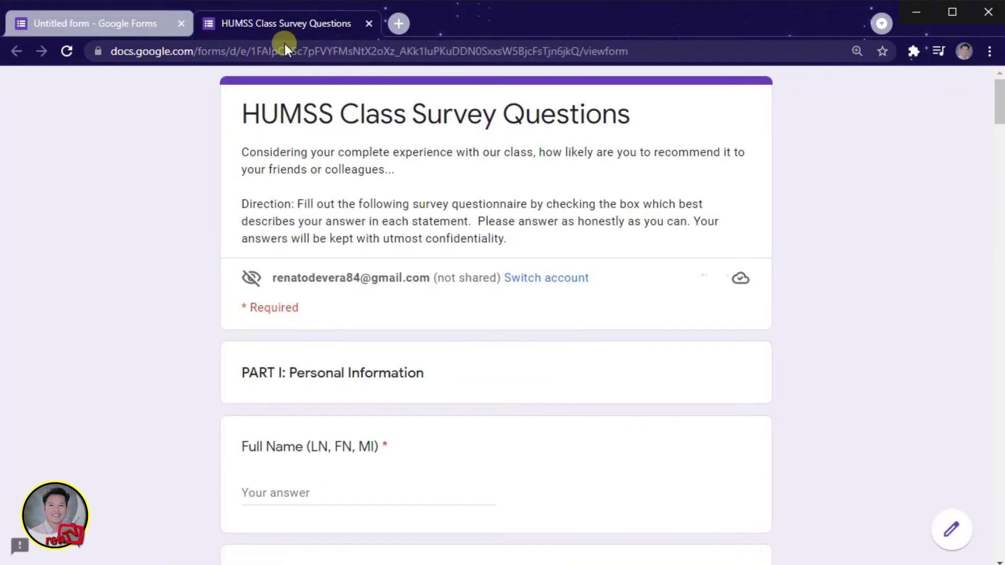
Step: Scroll the live survey down to Submit, then go back to the Untitled form editor
scroll(365, 321, down, 4)
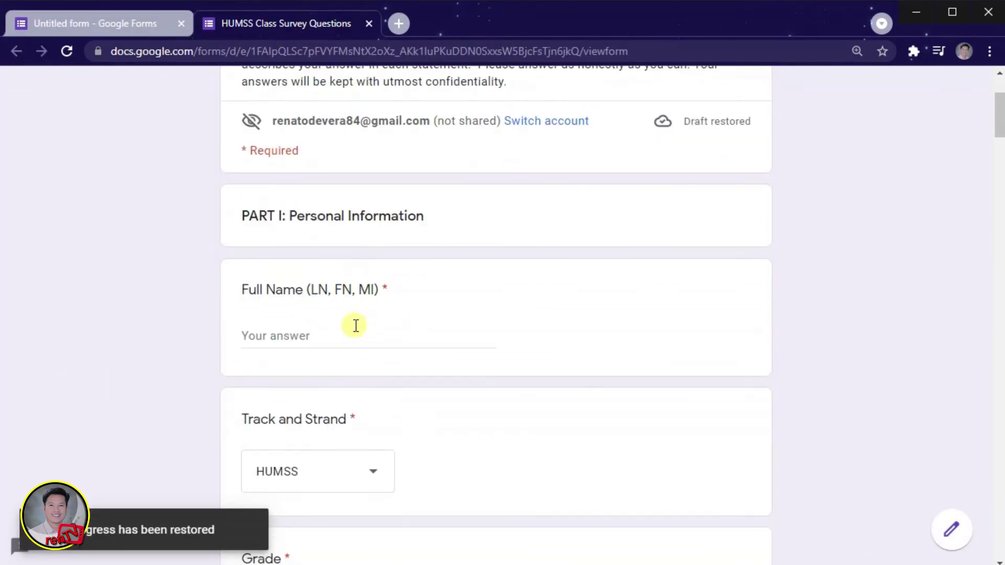
scroll(357, 322, down, 8)
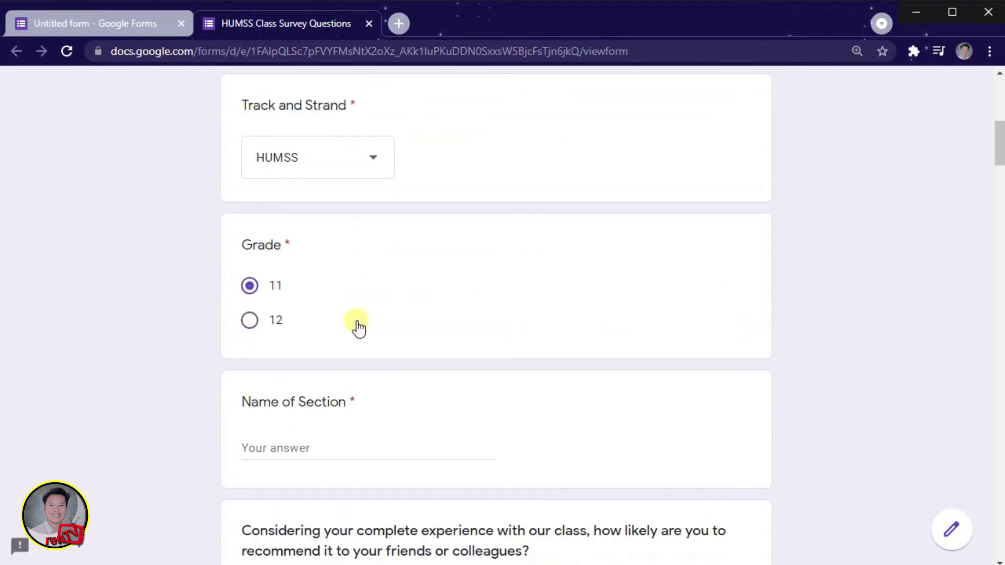
scroll(360, 324, down, 8)
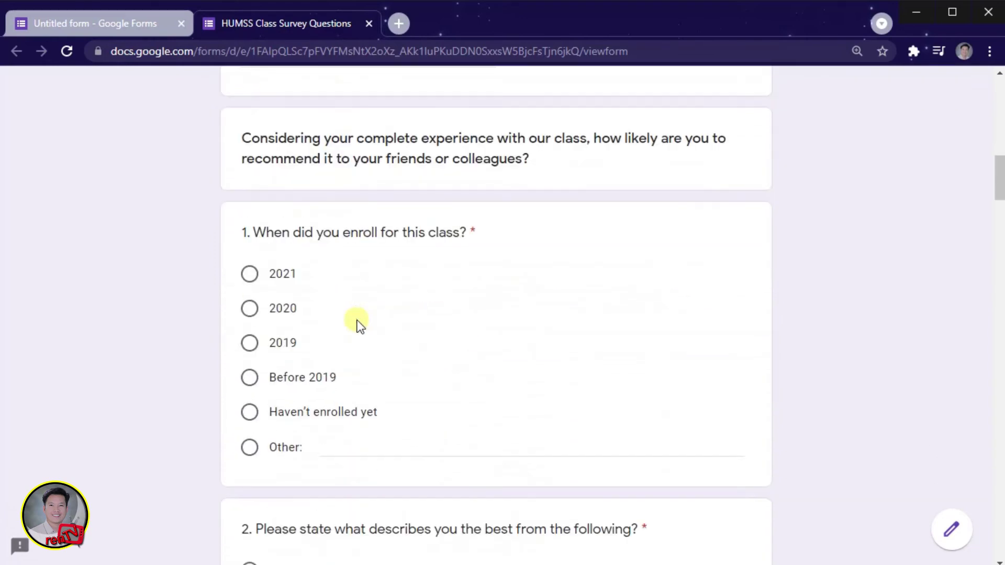
scroll(360, 325, down, 5)
scroll(358, 321, down, 5)
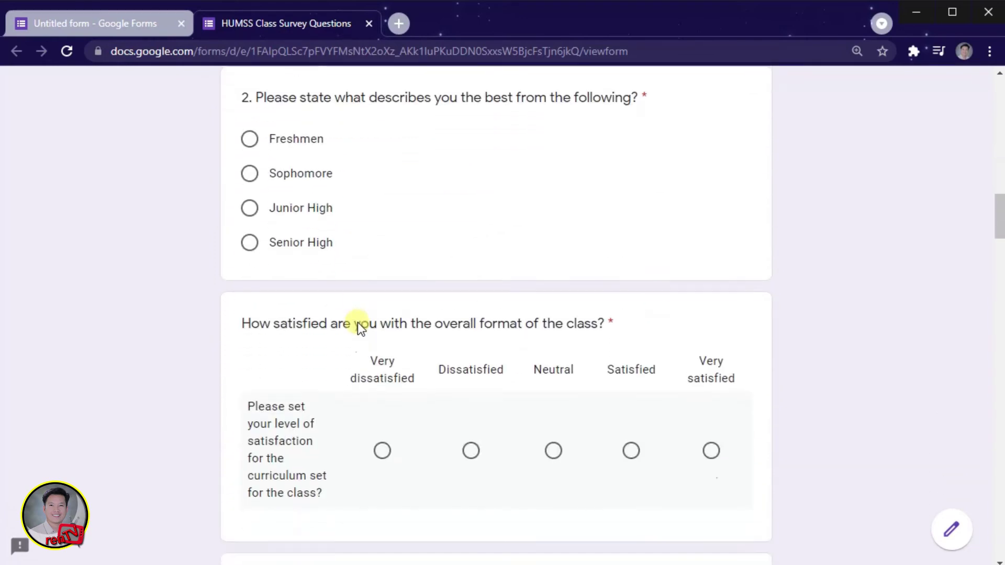
scroll(783, 278, down, 6)
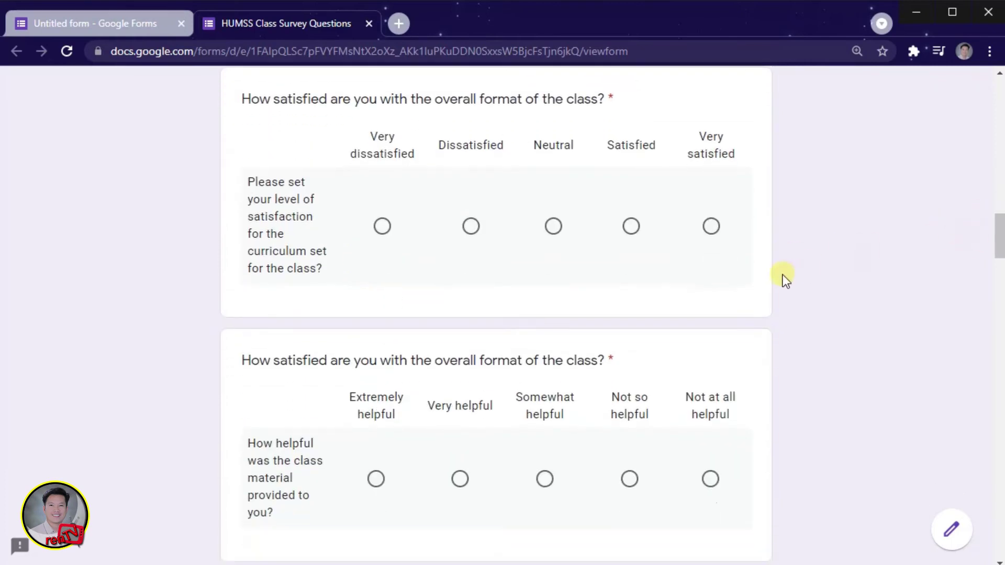
scroll(785, 280, down, 6)
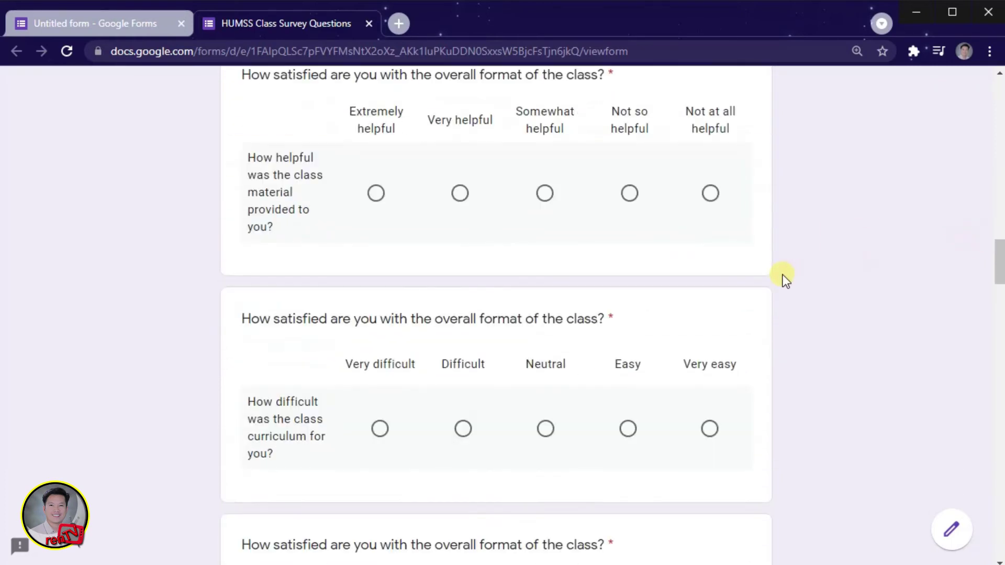
scroll(785, 280, down, 12)
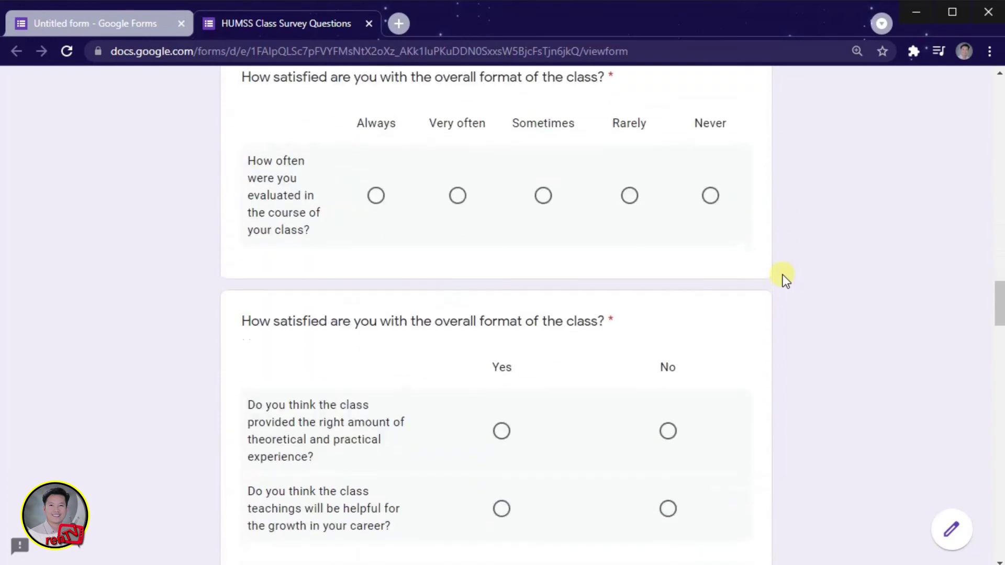
scroll(785, 280, down, 10)
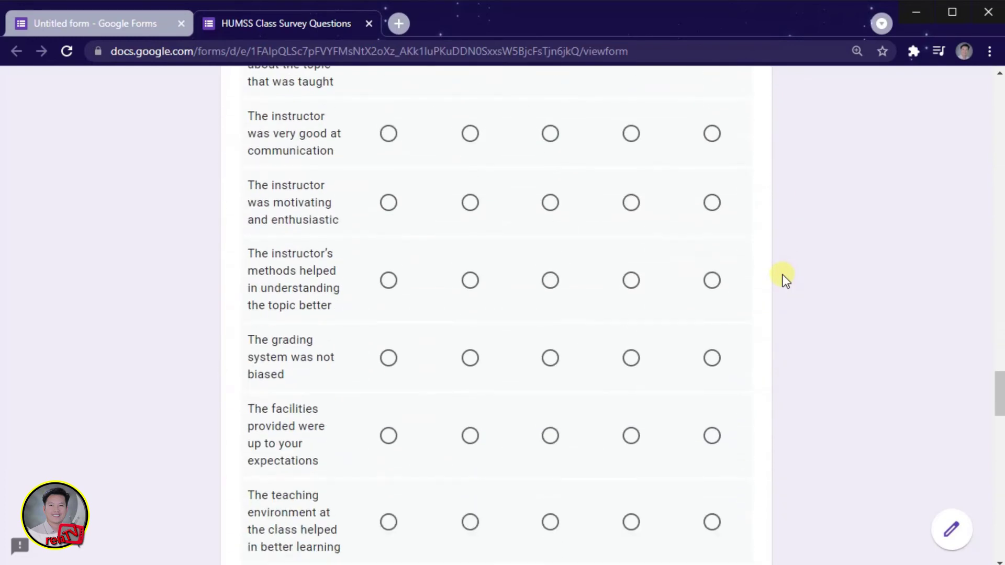
scroll(785, 280, down, 6)
scroll(785, 278, down, 7)
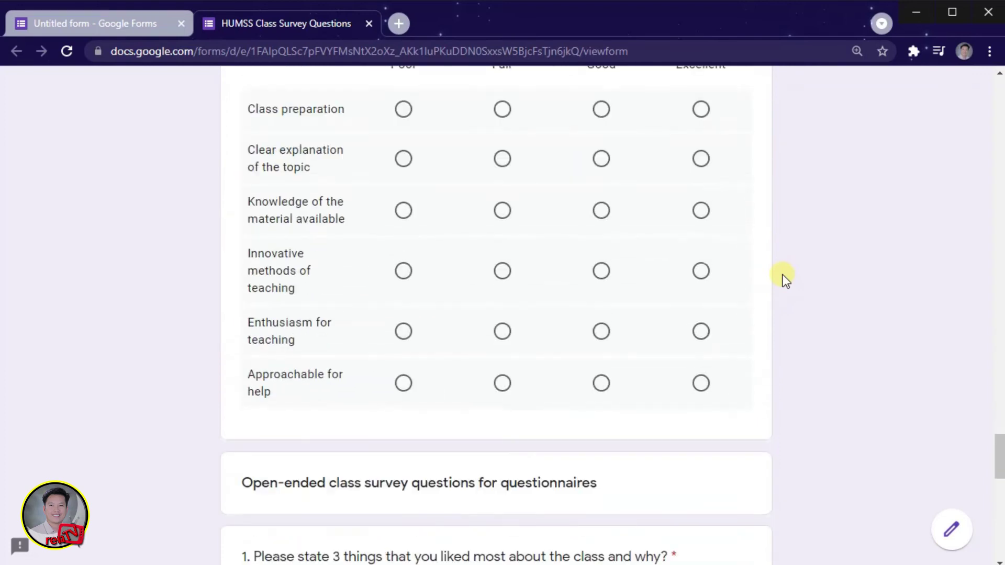
scroll(785, 277, down, 12)
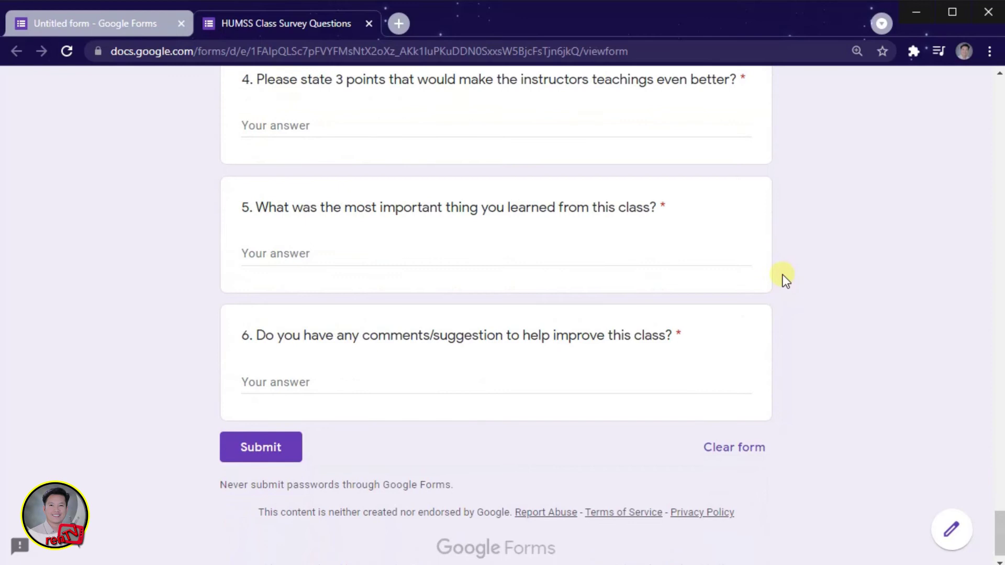
click(102, 25)
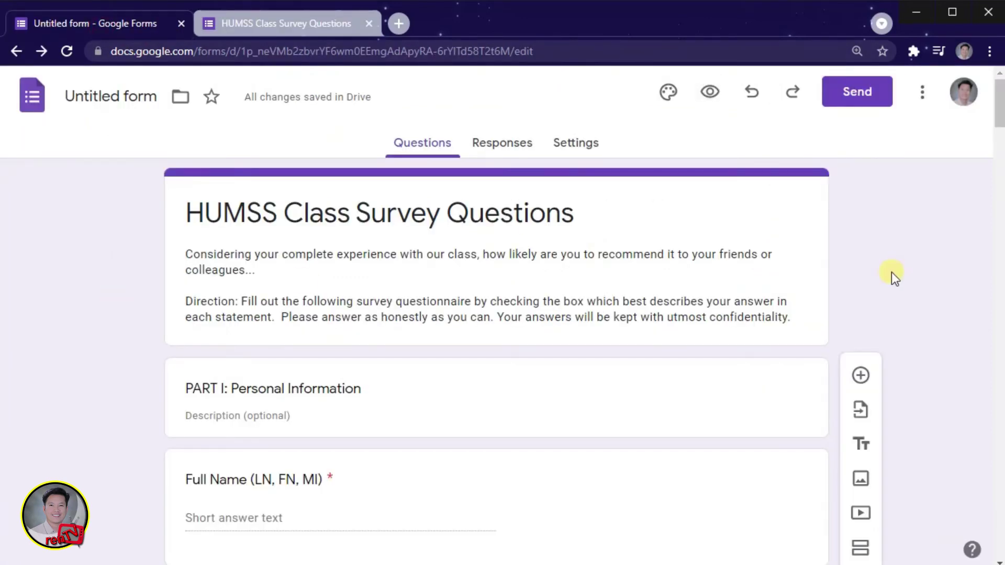
Step: Add a section headed by the recommendation card and title it 'PART II'
scroll(590, 520, down, 10)
click(497, 455)
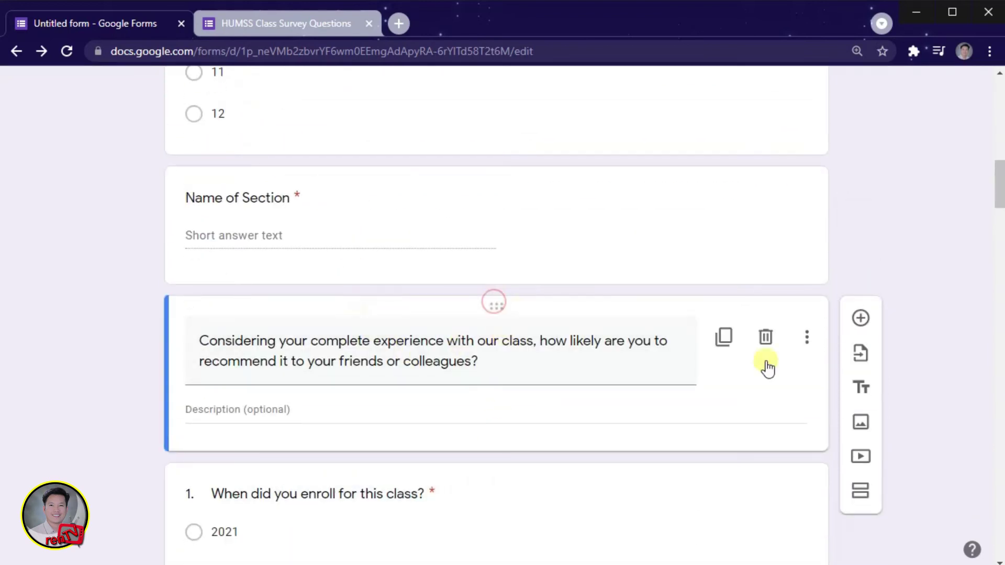
click(861, 498)
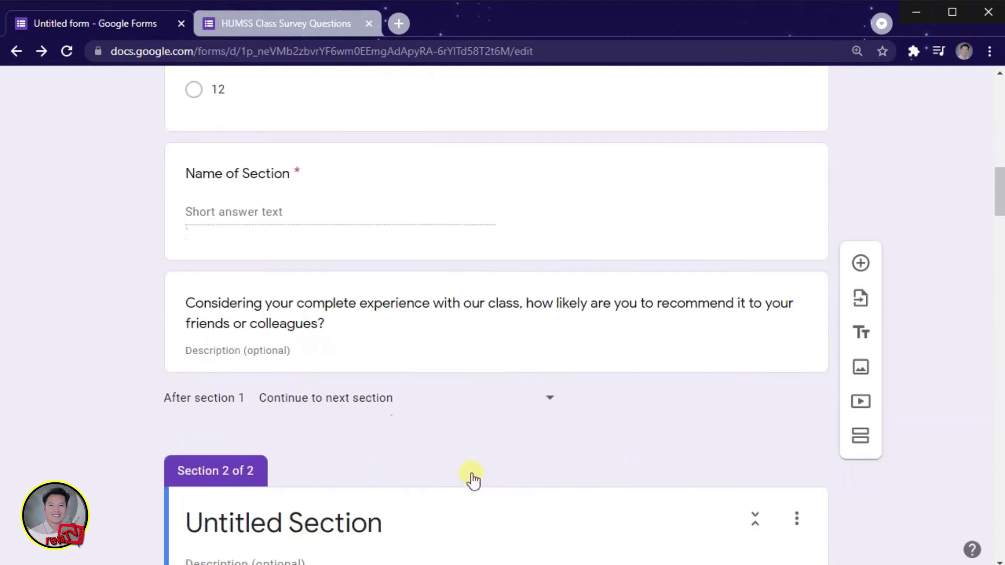
scroll(463, 252, up, 2)
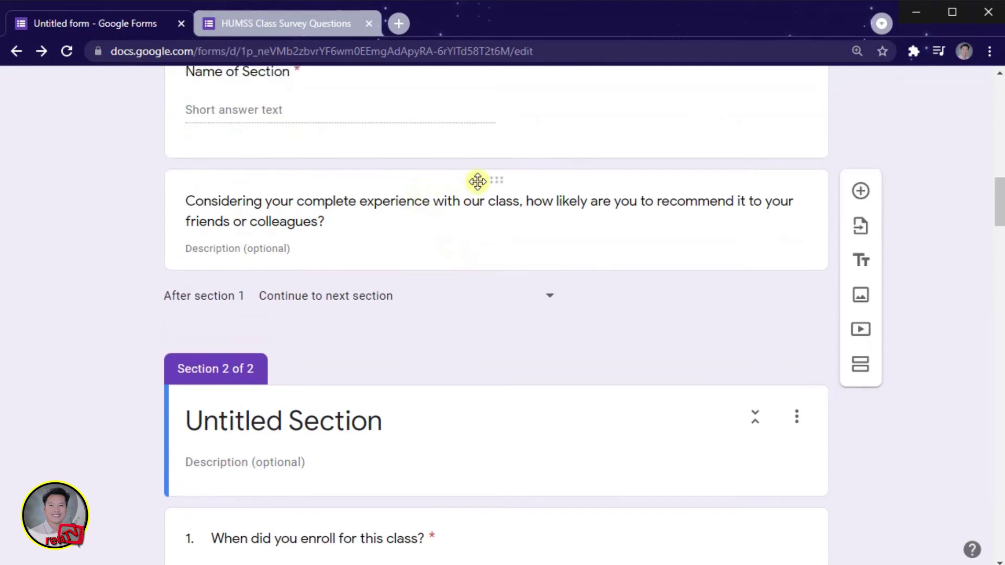
drag(493, 178, 466, 398)
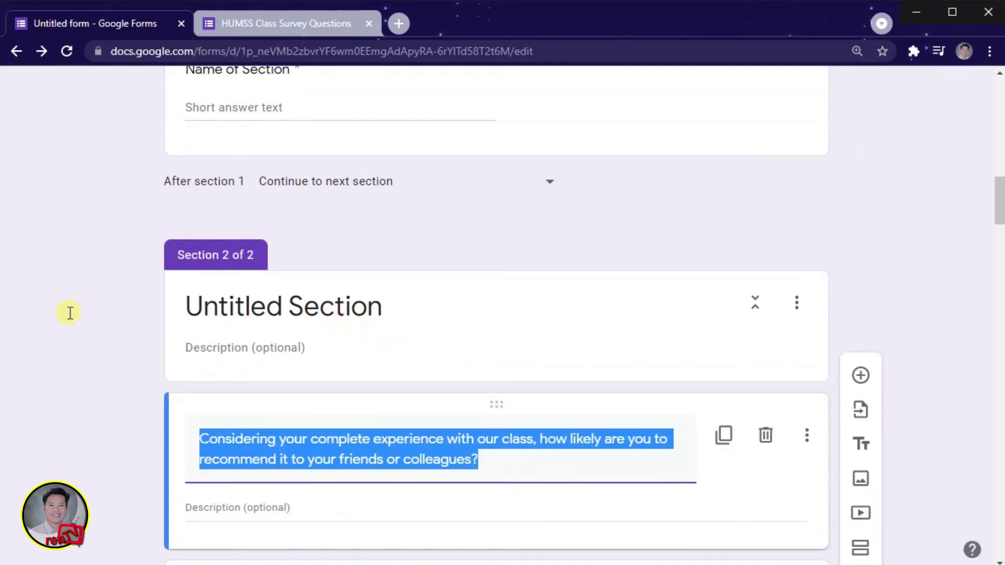
click(297, 303)
key(ctrl+a)
text(part)
key(BackSpace)
key(BackSpace)
key(BackSpace)
key(BackSpace)
text(PART II)
click(99, 440)
Step: Add a 'PART III' section starting with the open-ended header, then view the live survey
scroll(599, 403, down, 20)
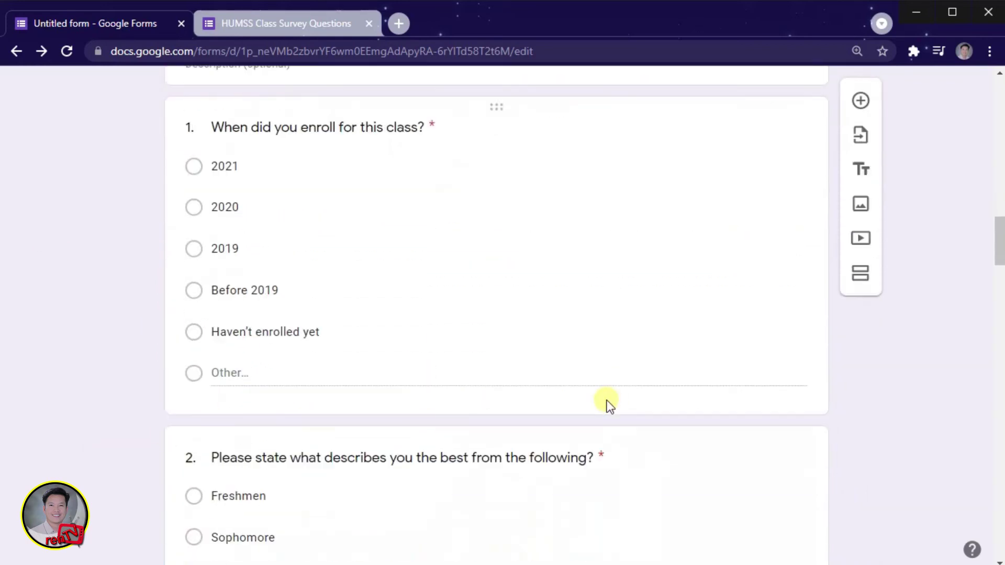
scroll(599, 403, down, 10)
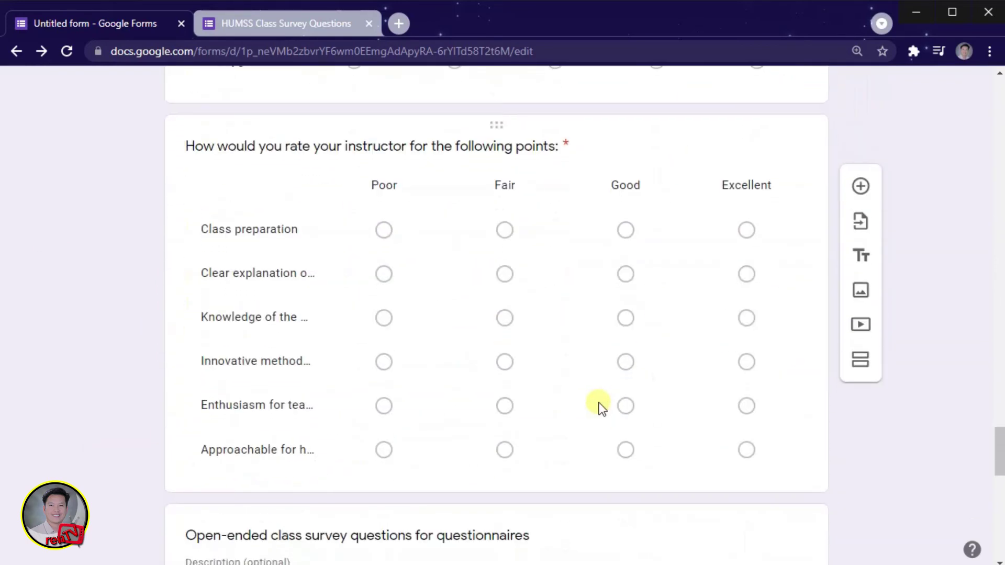
click(599, 289)
drag(496, 250, 545, 292)
click(372, 311)
key(ctrl+a)
key(BackSpace)
text(PART III)
key(ctrl+Tab)
scroll(443, 236, down, 10)
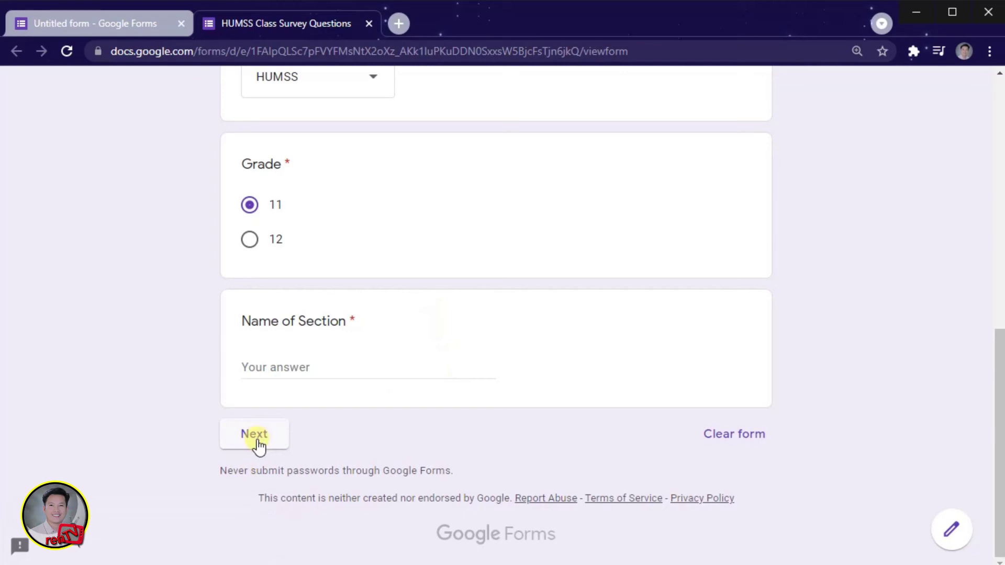
Step: Close the HUMSS Class Survey Questions preview and open the Customize Theme options
click(370, 24)
click(666, 93)
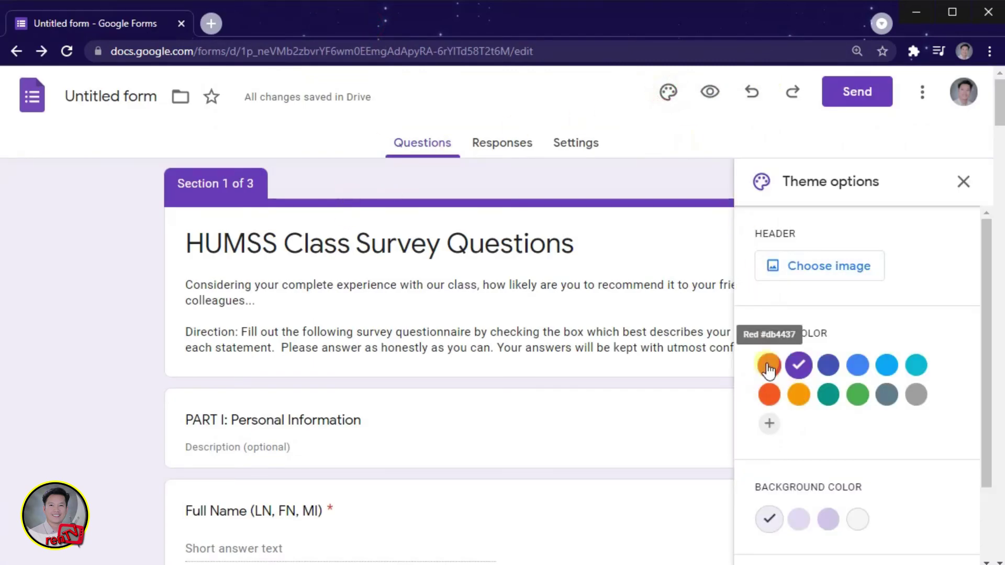
Step: Set the form's theme colour to green
click(859, 400)
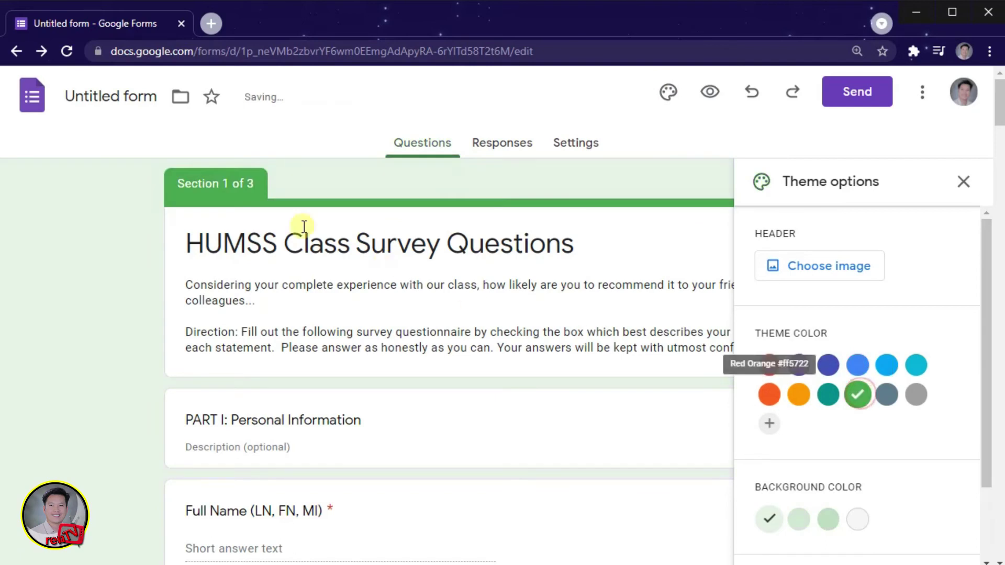
scroll(264, 273, down, 10)
scroll(276, 280, down, 5)
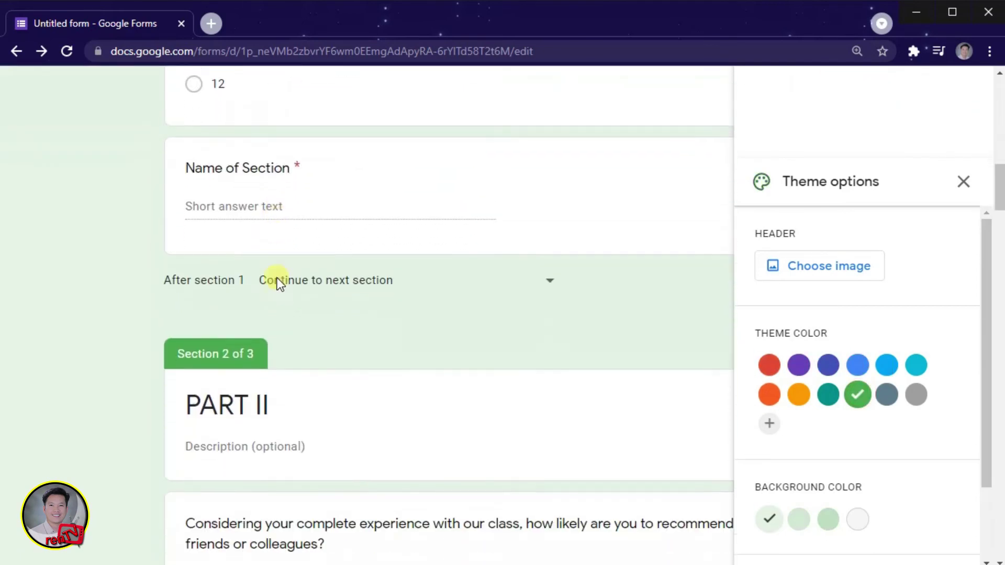
scroll(319, 280, up, 3)
Step: Insert the Work and School bookshelf header image and close the theme options
click(823, 274)
scroll(506, 348, down, 2)
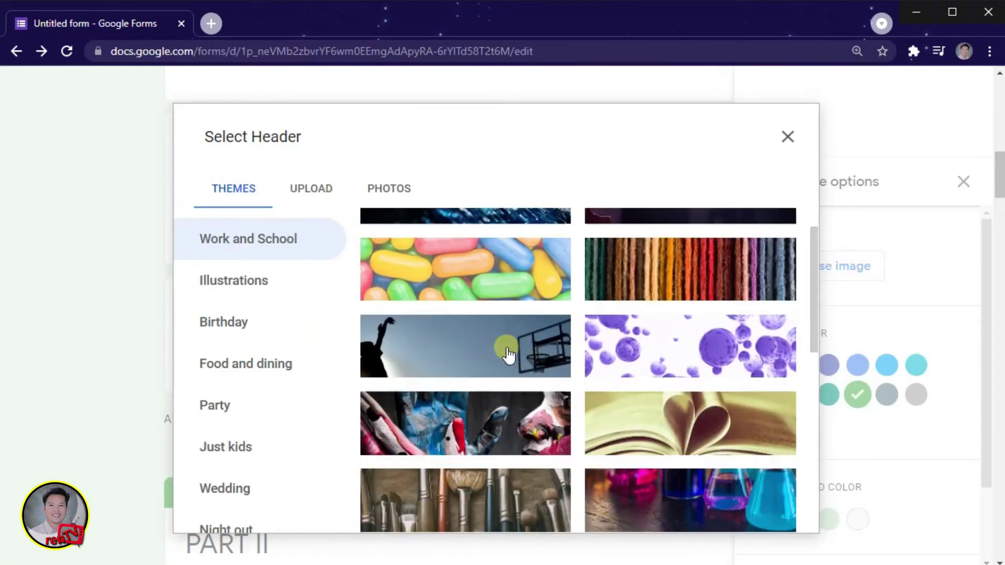
scroll(512, 415, down, 3)
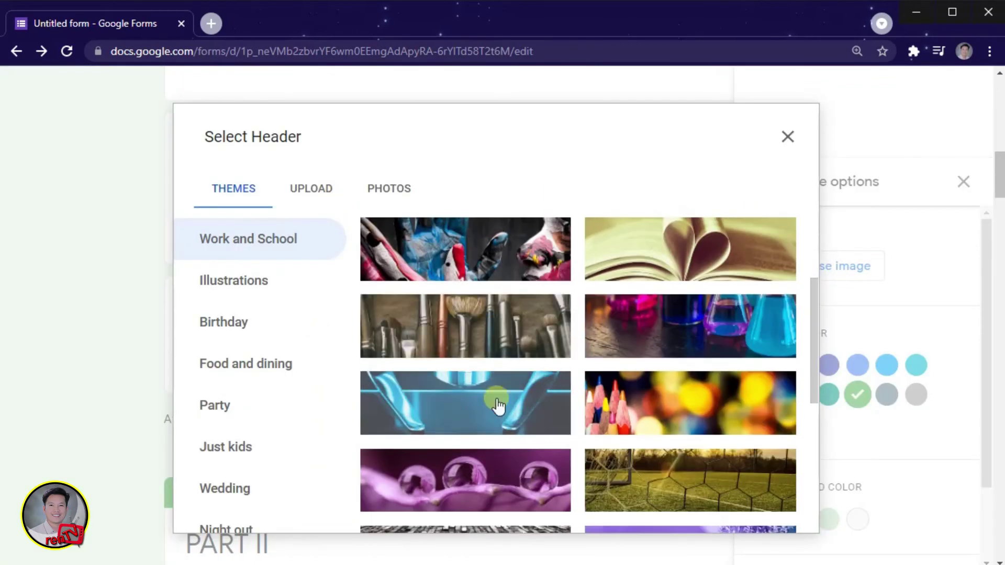
scroll(500, 411, down, 5)
click(481, 446)
click(766, 511)
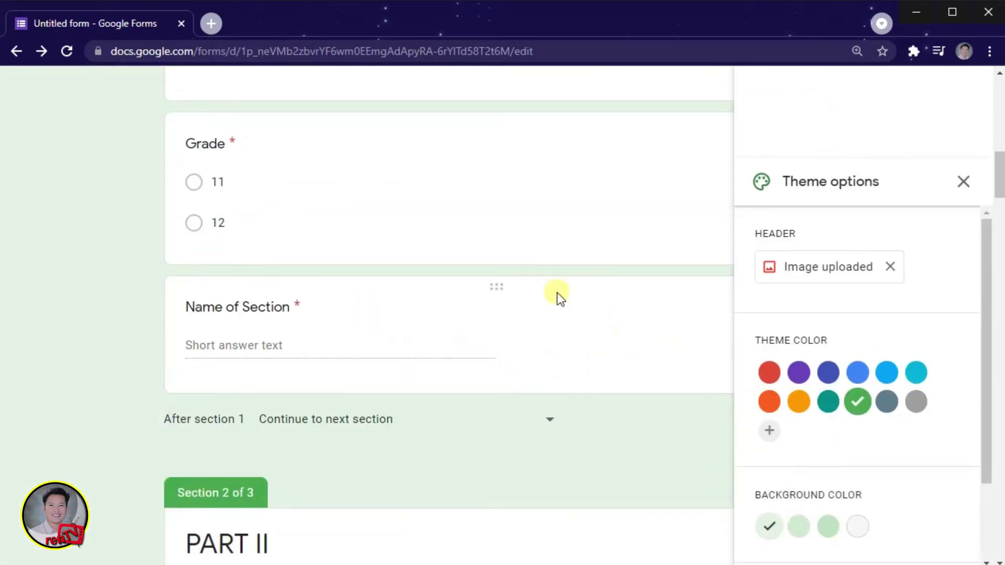
scroll(560, 309, up, 3)
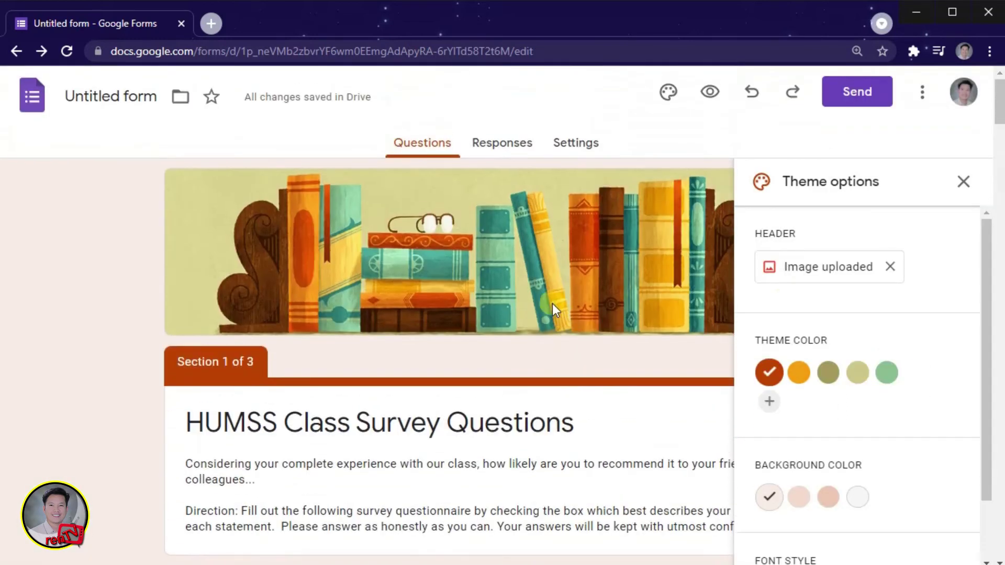
click(963, 182)
scroll(635, 332, down, 2)
scroll(575, 261, up, 2)
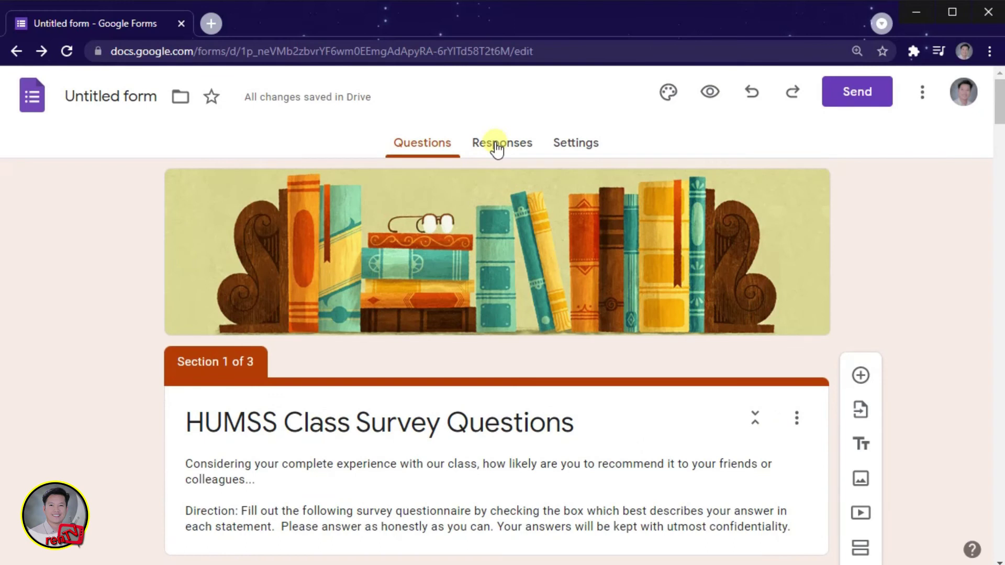
Step: Check the Responses tab, toggle Accepting responses off and back on, then open Settings
click(496, 149)
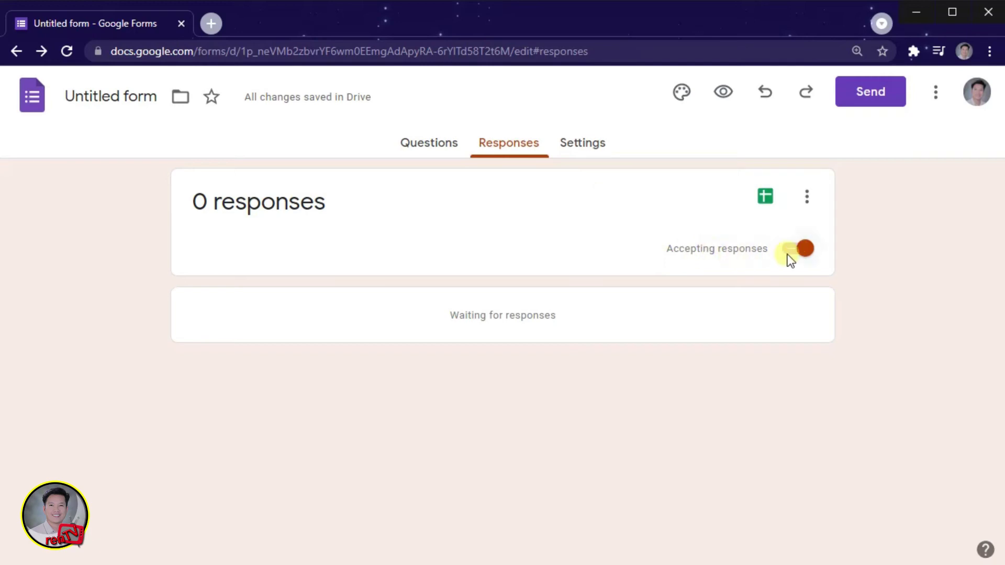
click(806, 250)
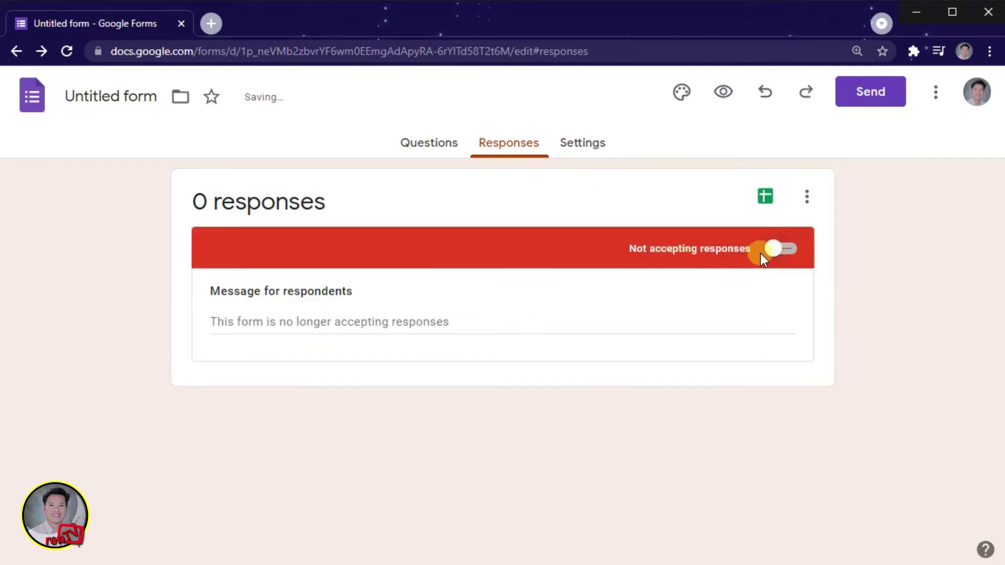
click(772, 251)
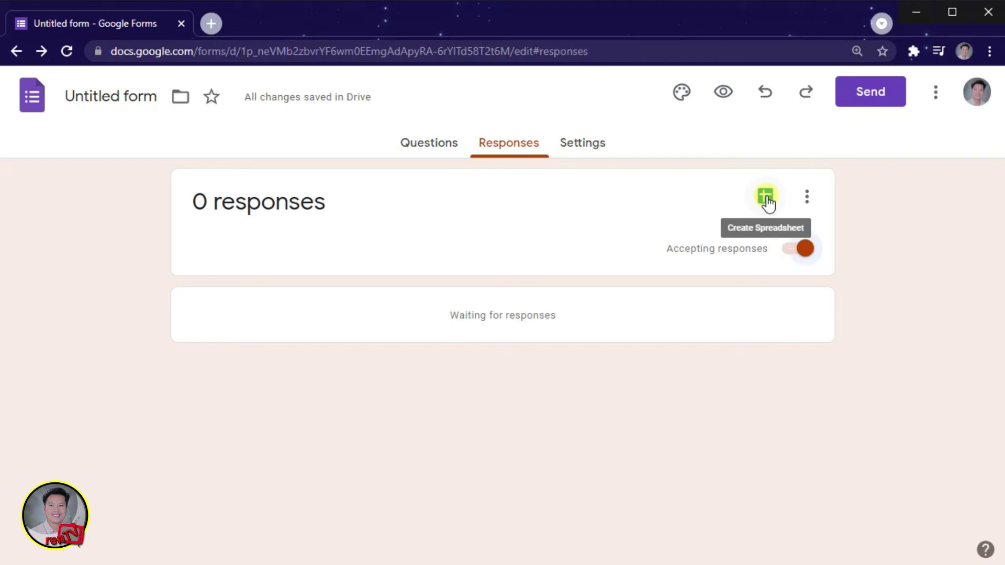
click(808, 201)
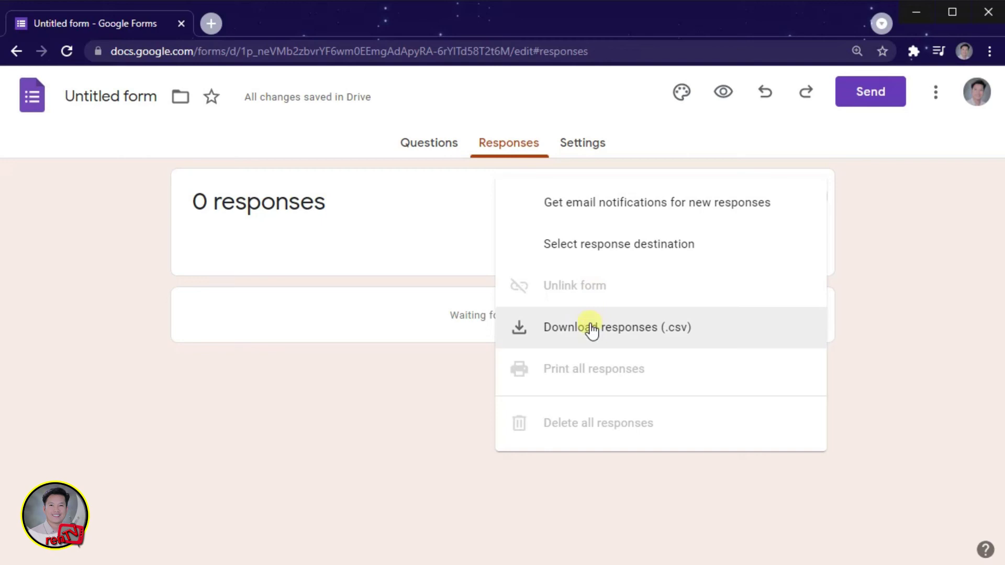
click(435, 212)
click(575, 149)
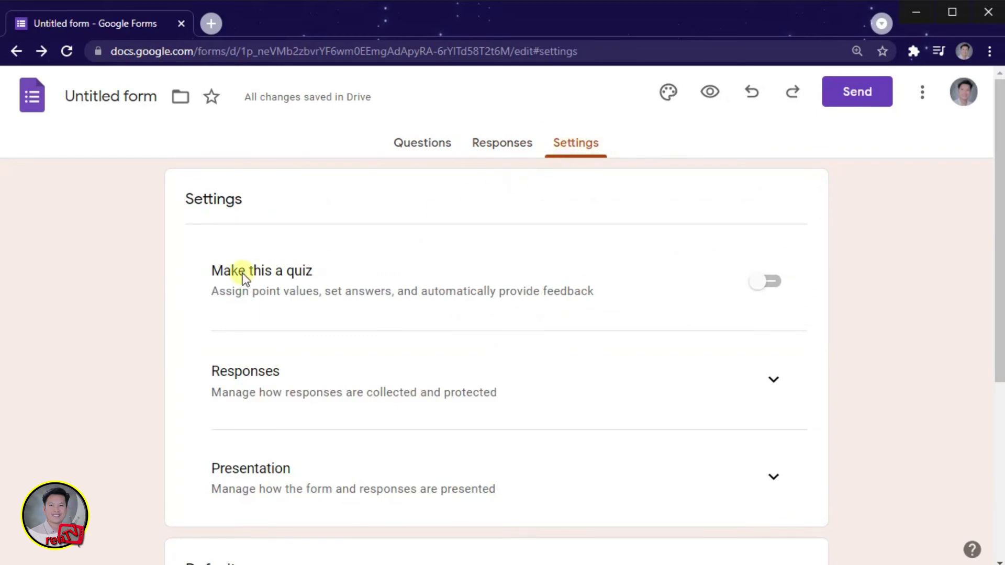
Step: Collect email addresses, always send responders a copy, and limit each respondent to 1 response
scroll(244, 277, down, 3)
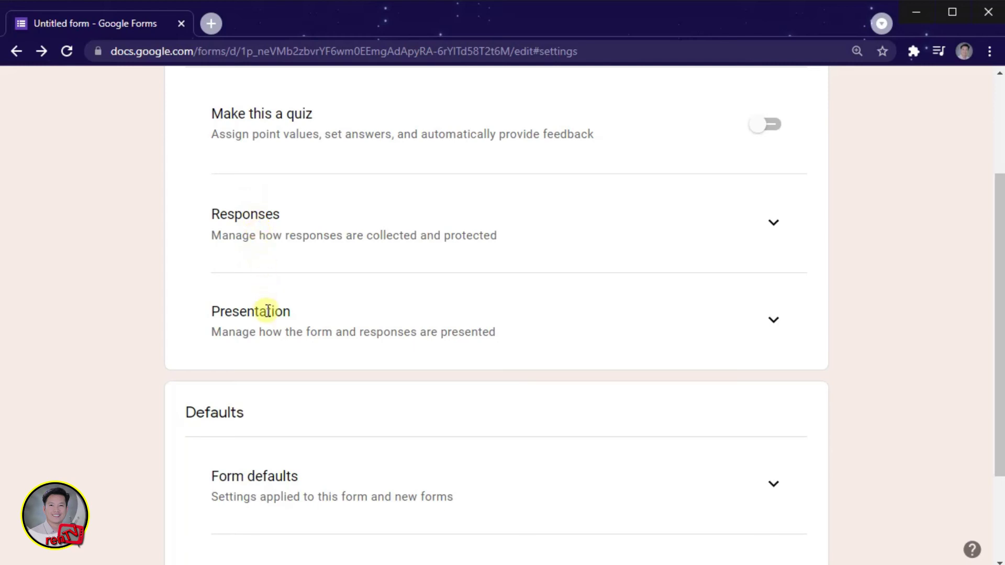
scroll(268, 313, down, 3)
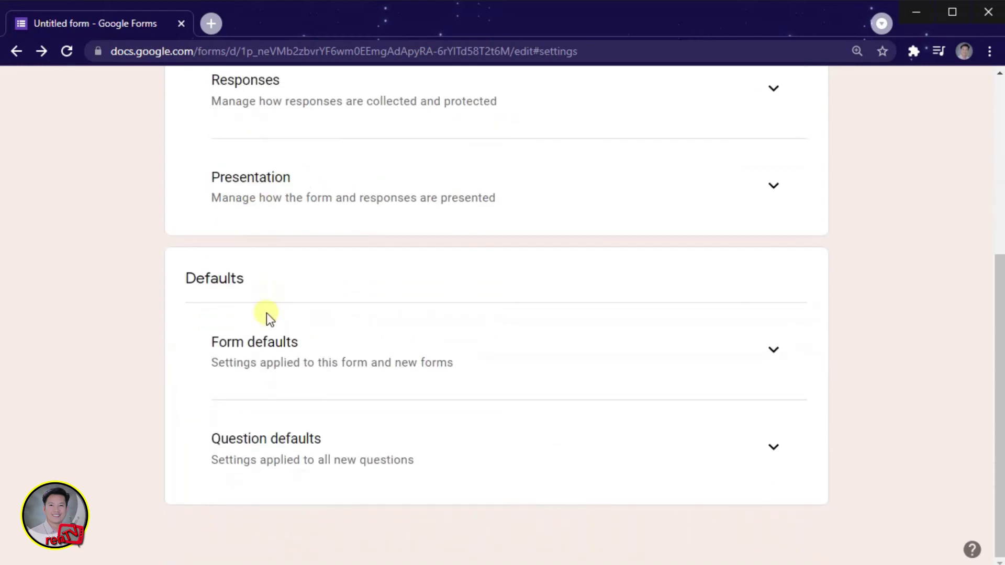
scroll(278, 450, up, 5)
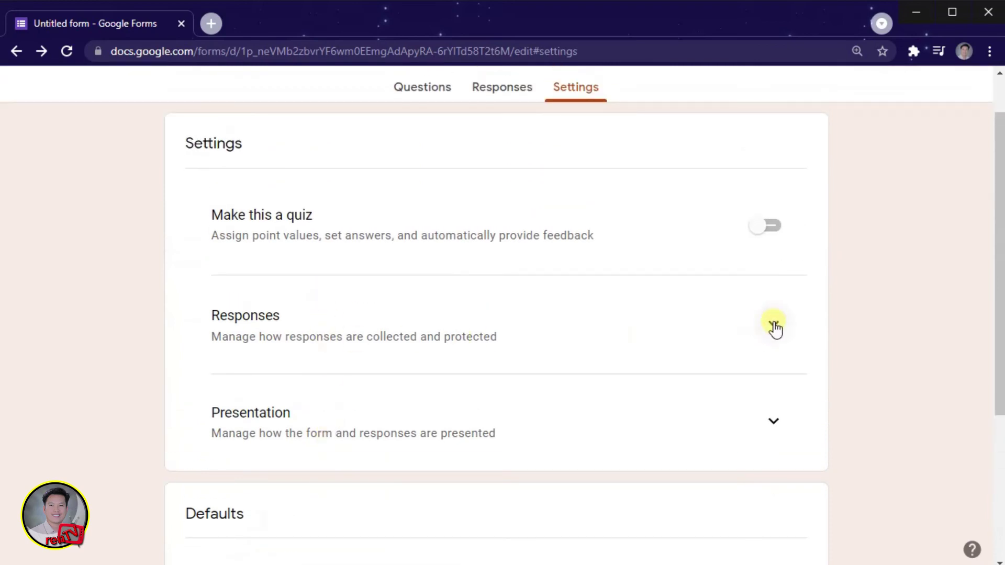
click(774, 324)
scroll(471, 345, down, 2)
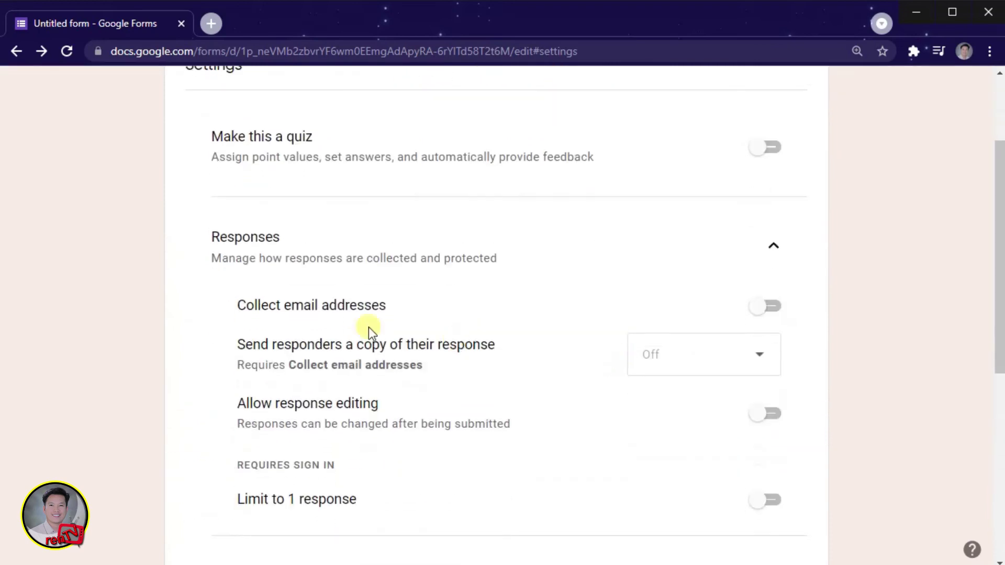
click(758, 313)
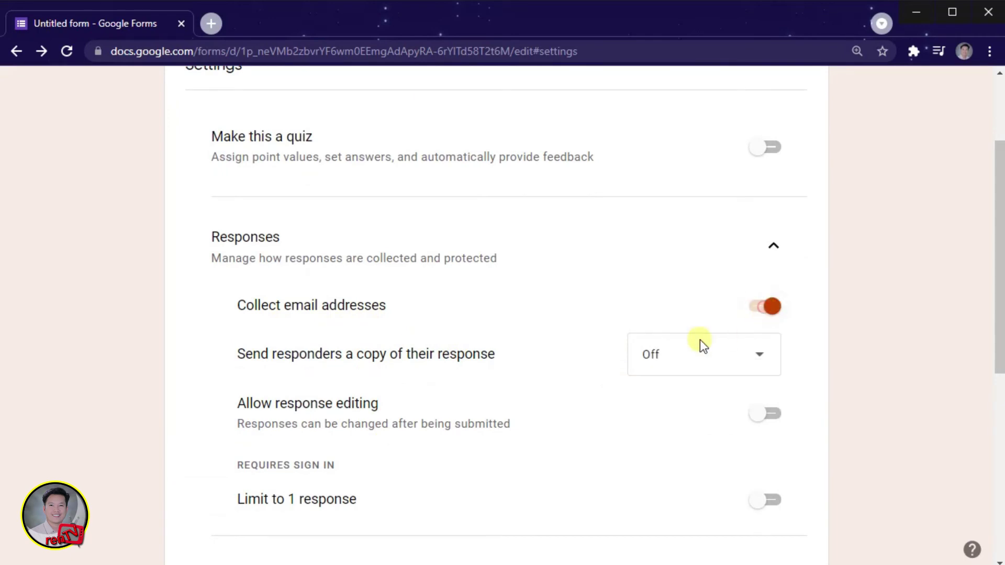
scroll(680, 343, down, 3)
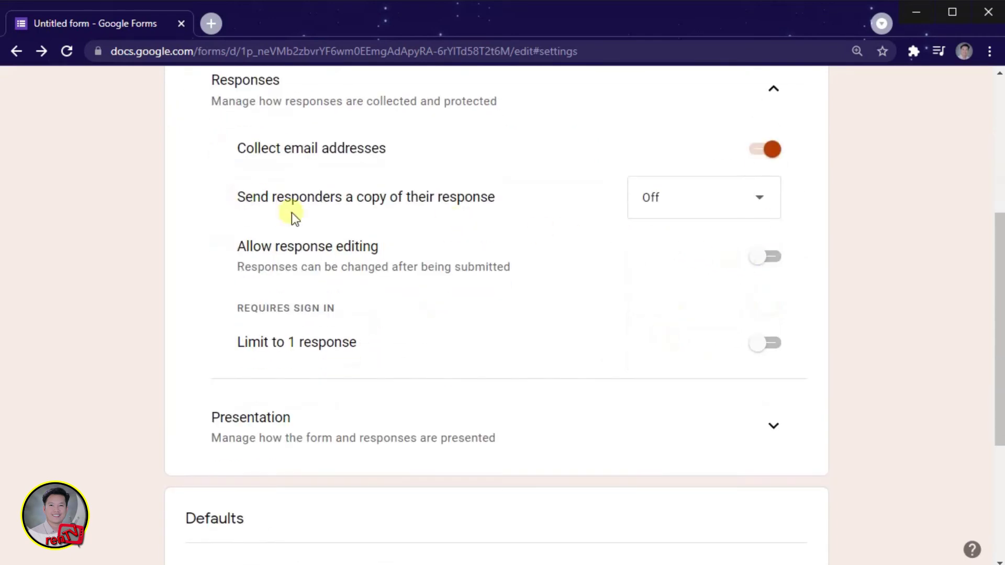
click(762, 210)
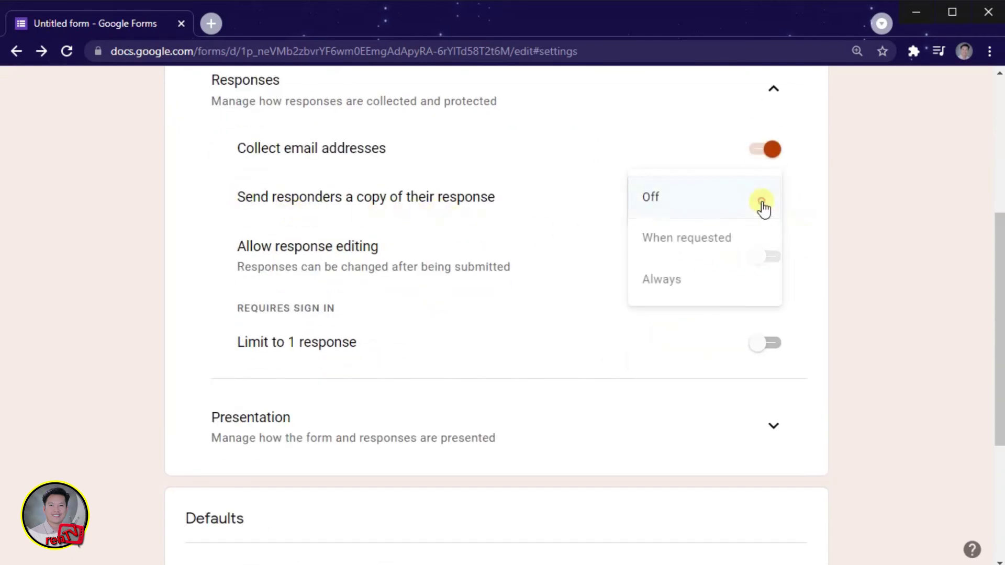
click(674, 285)
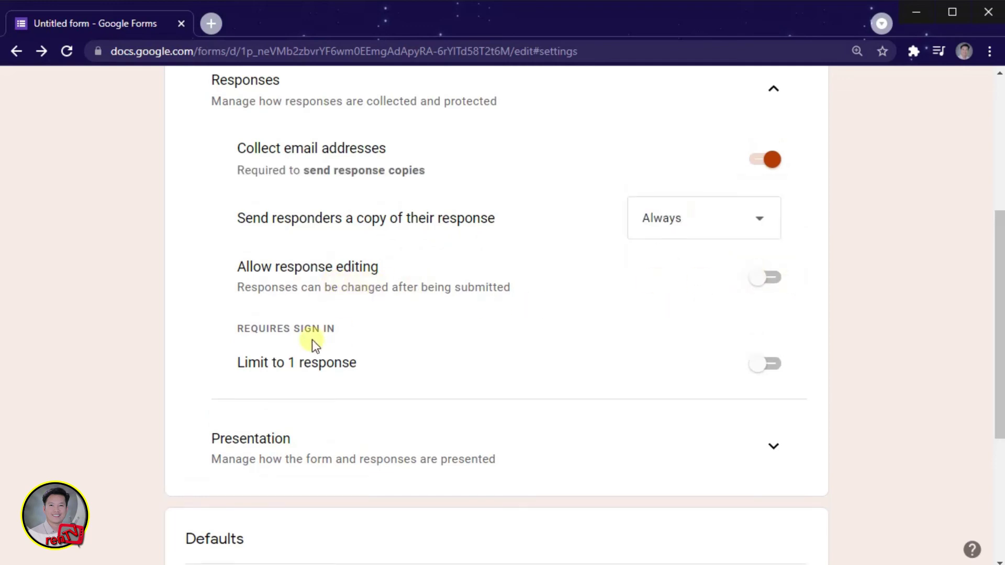
click(764, 364)
Step: Enable collecting email addresses by default in Form defaults, then return to Responses
scroll(732, 387, down, 3)
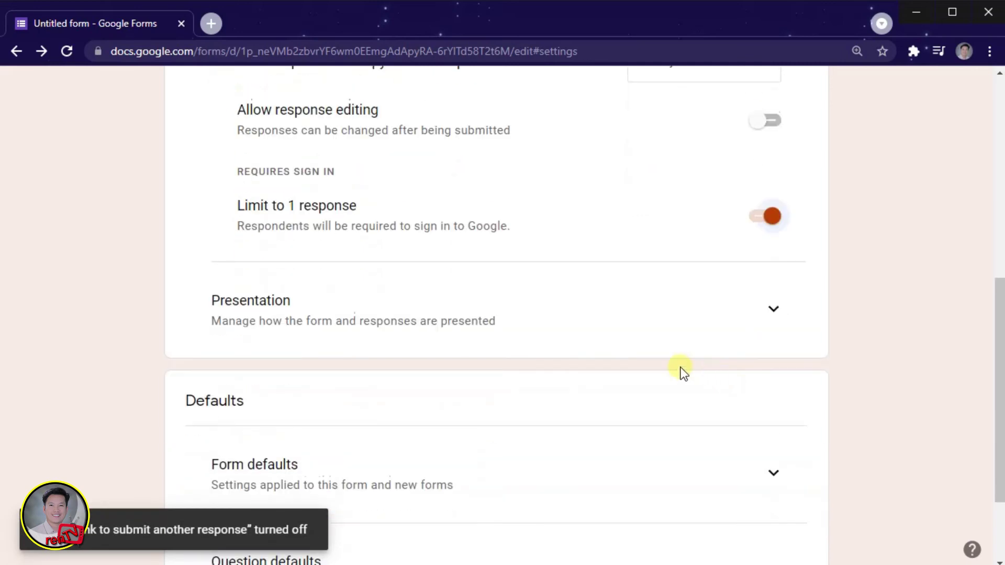
scroll(683, 372, down, 2)
click(774, 349)
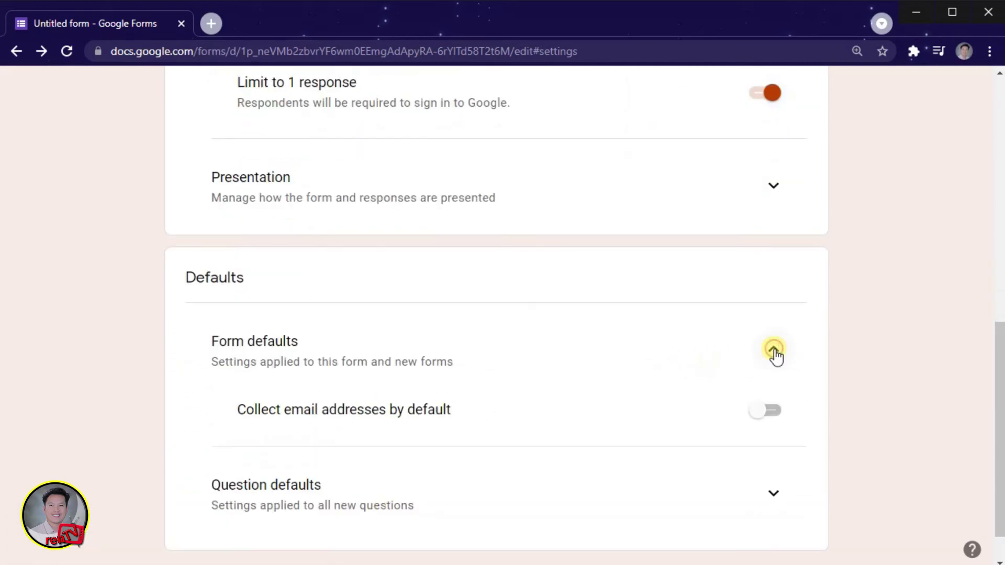
scroll(376, 410, down, 1)
click(761, 366)
click(772, 446)
scroll(772, 449, down, 1)
scroll(771, 471, up, 15)
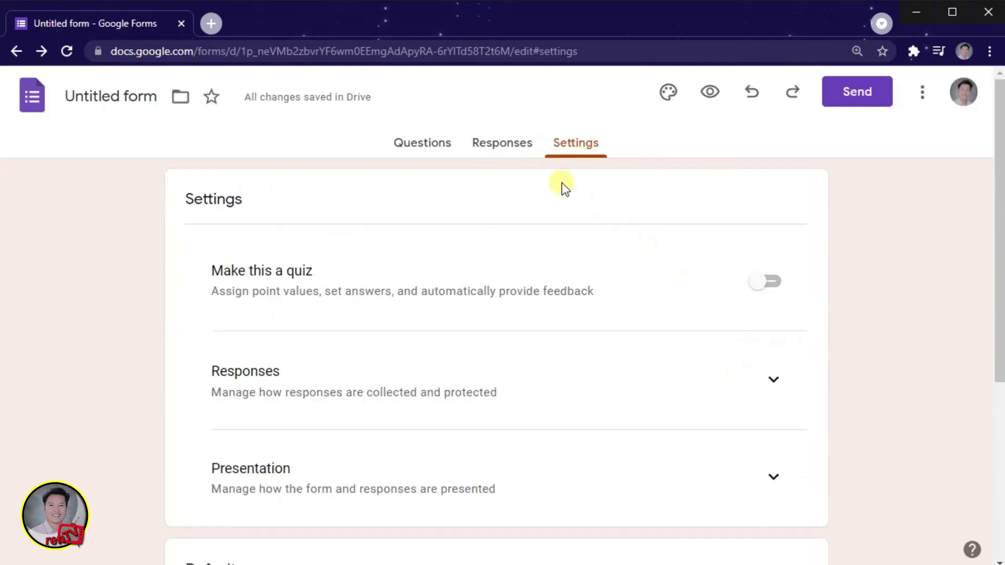
click(502, 142)
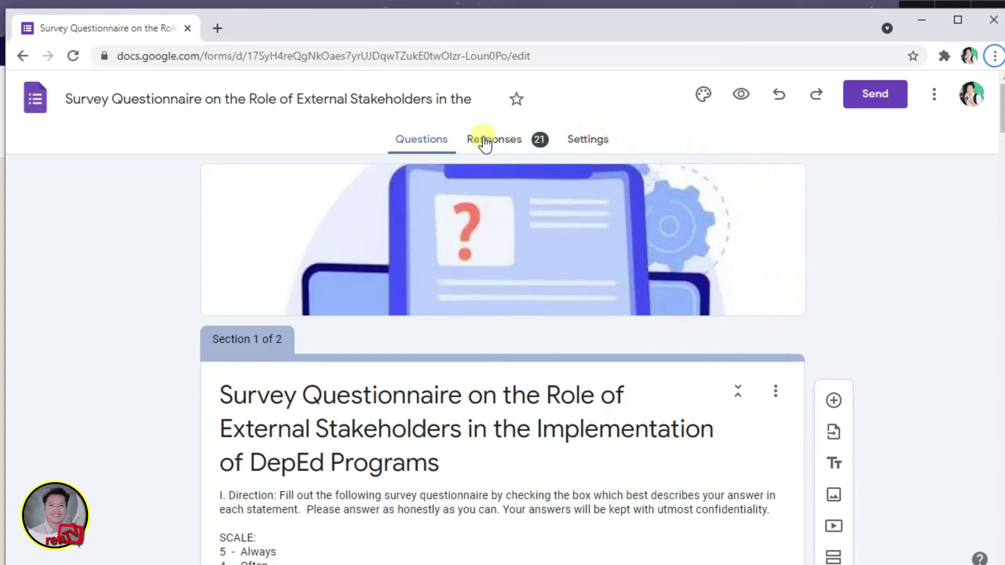
Step: Review the other survey's 21 responses by scrolling through its summary charts
click(485, 142)
scroll(512, 309, down, 3)
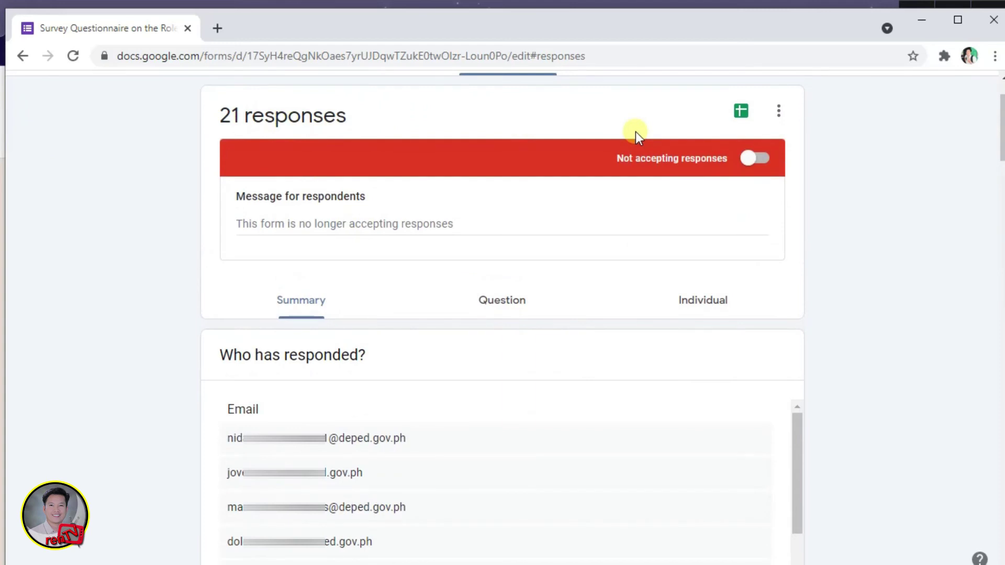
scroll(636, 133, down, 3)
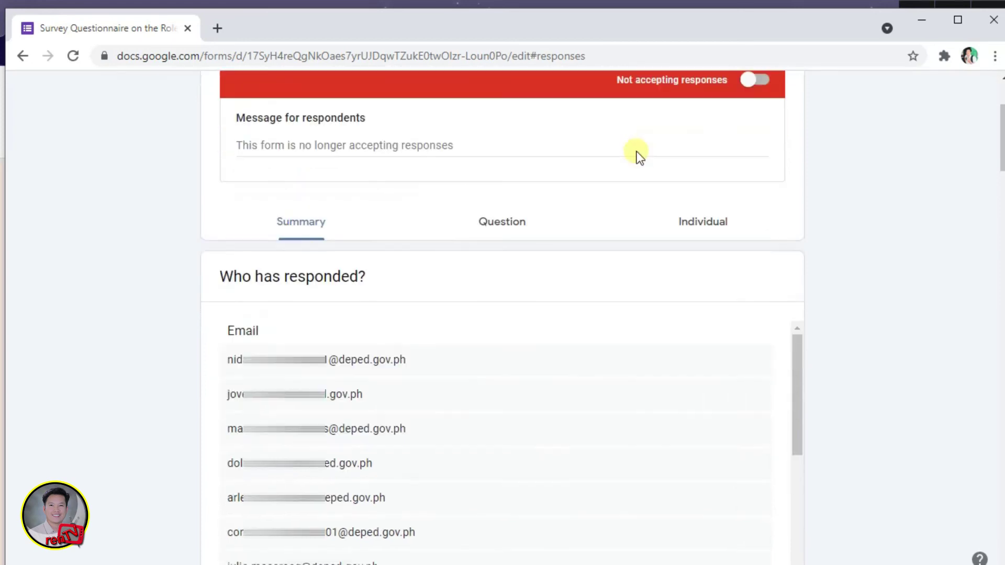
scroll(639, 164, down, 1)
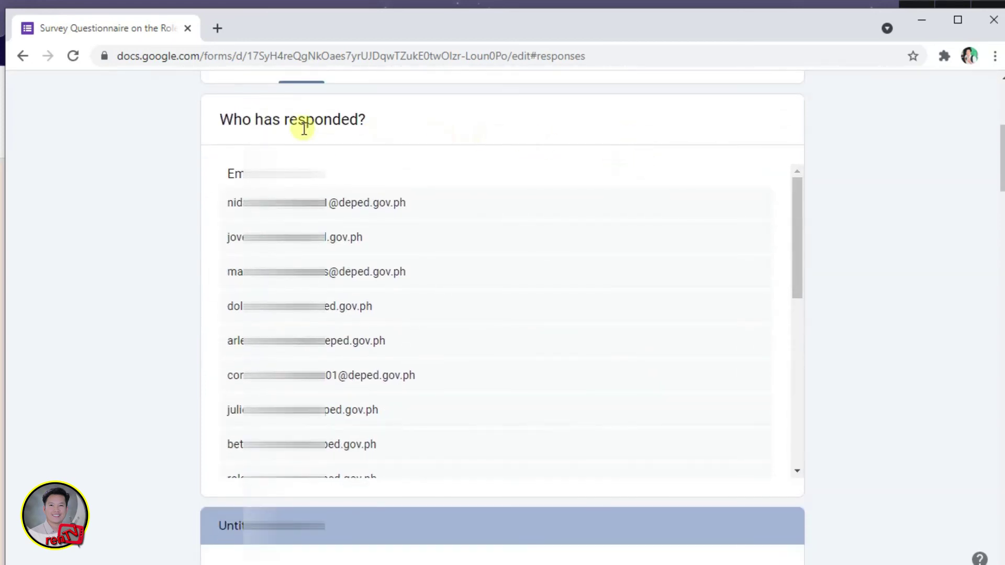
scroll(372, 259, down, 1)
scroll(372, 259, down, 7)
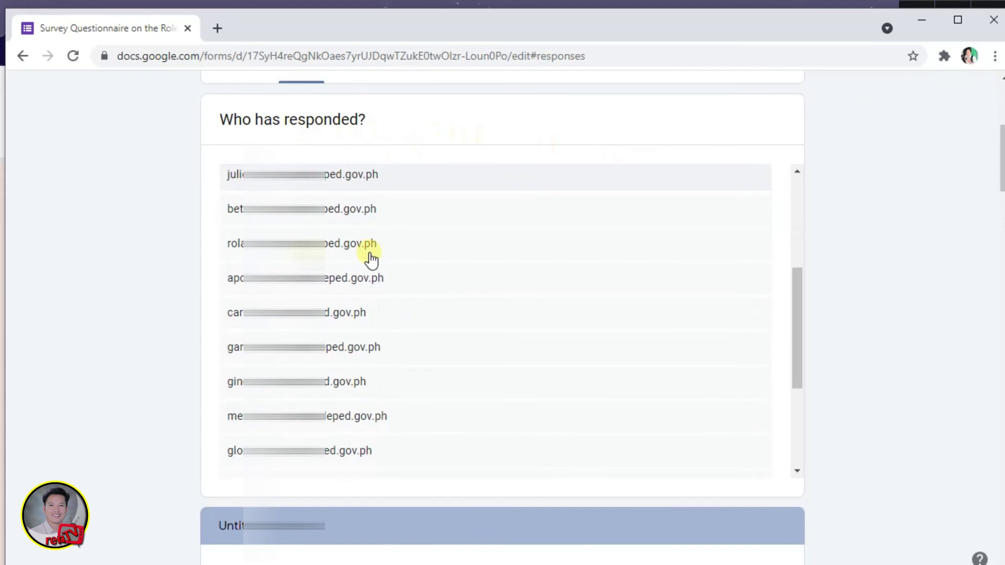
scroll(886, 393, down, 7)
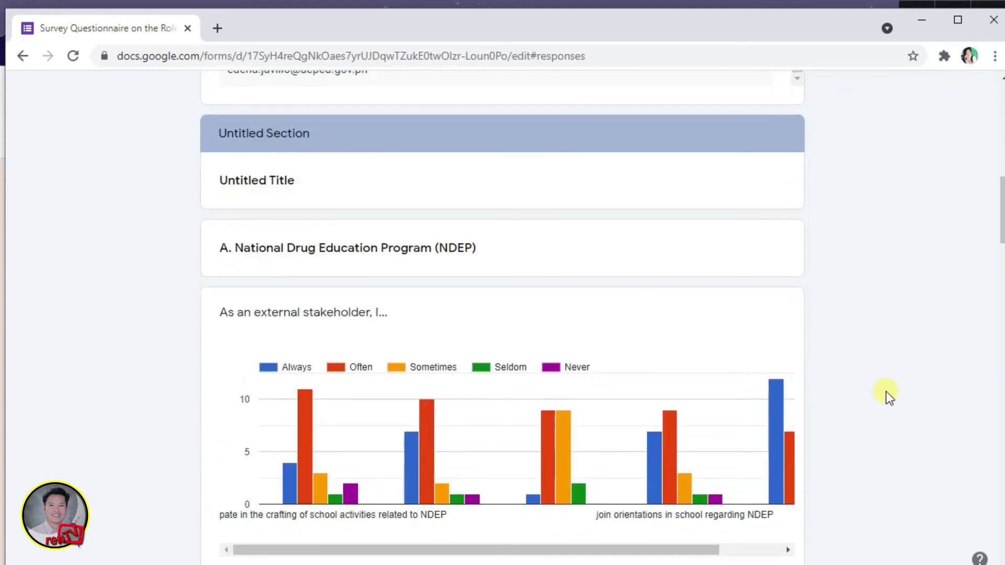
scroll(886, 393, down, 3)
scroll(886, 391, up, 1)
scroll(887, 392, down, 1)
scroll(886, 391, down, 9)
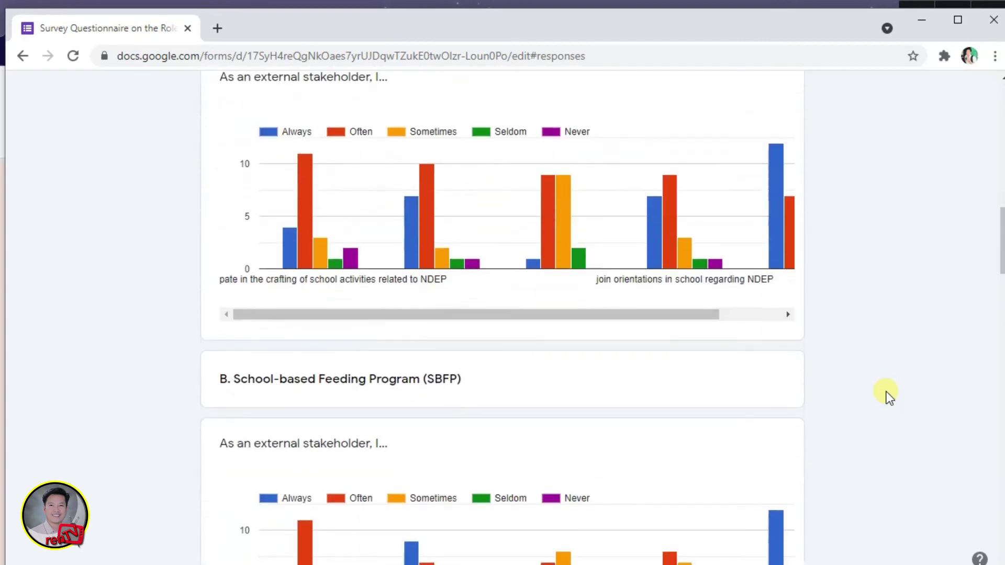
scroll(886, 391, down, 9)
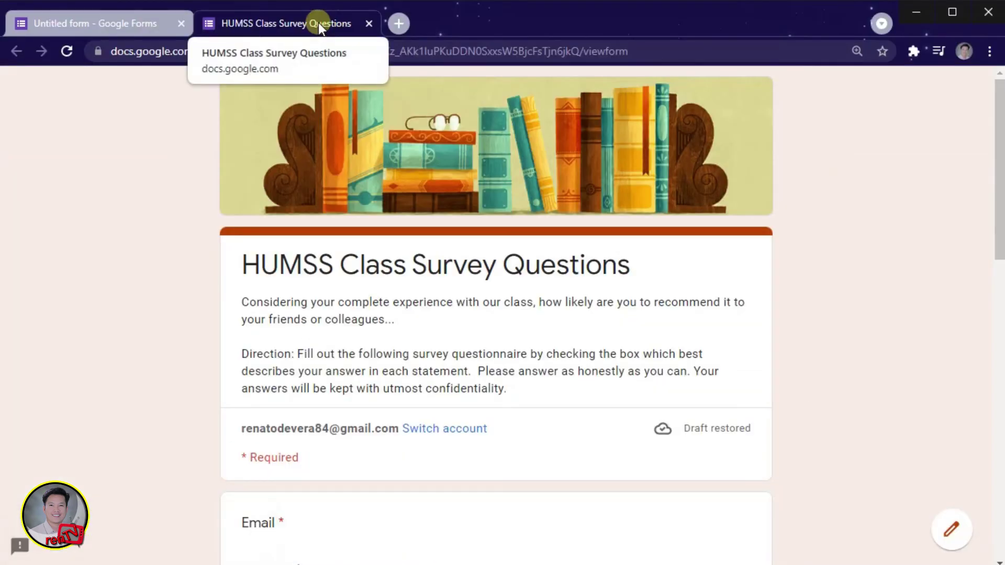
Step: Fill in the respondent's email address, full name and section 'DA VINCI', then continue to the next section
scroll(475, 369, down, 5)
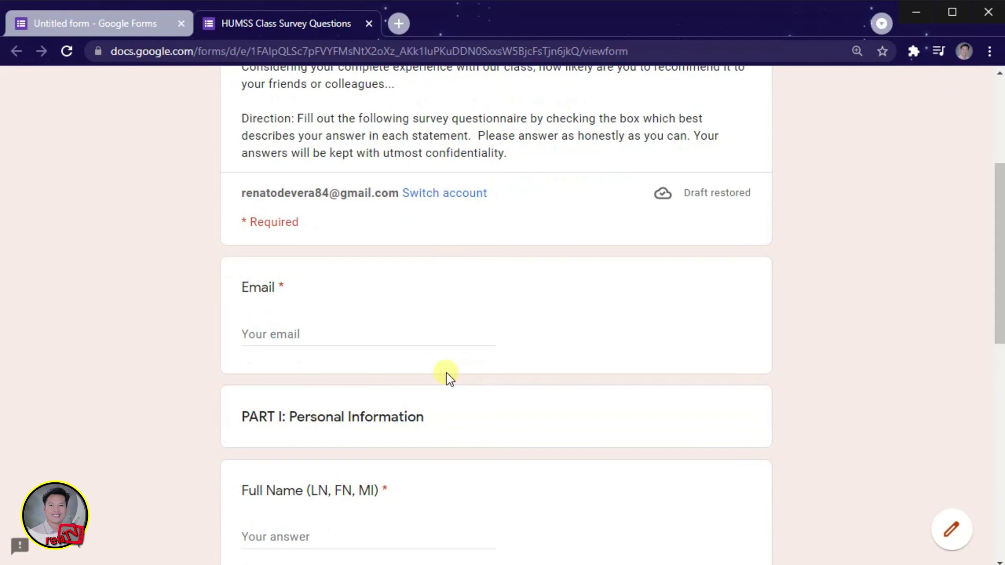
click(323, 336)
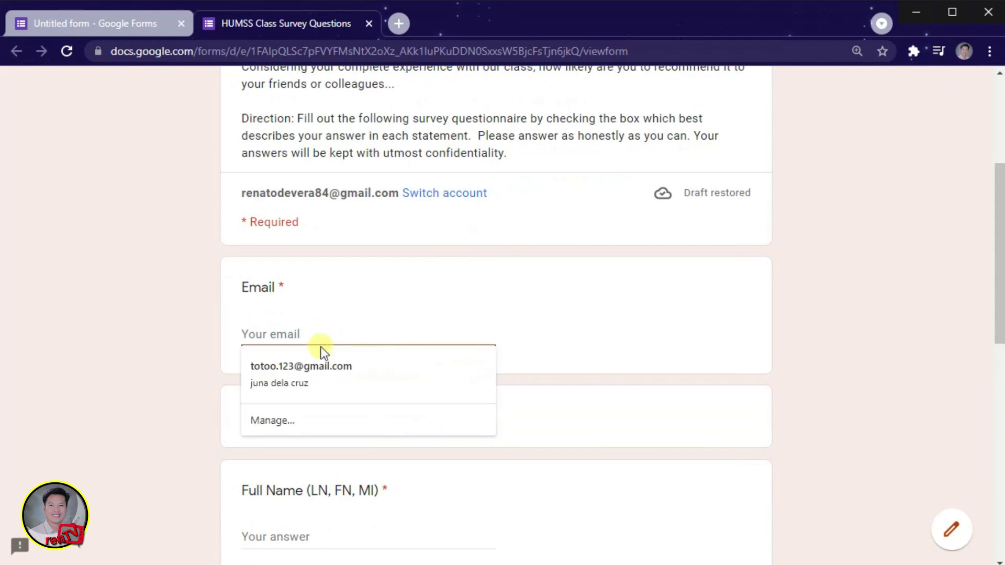
text(REN)
key(BackSpace)
key(BackSpace)
key(BackSpace)
key(Caps_Lock)
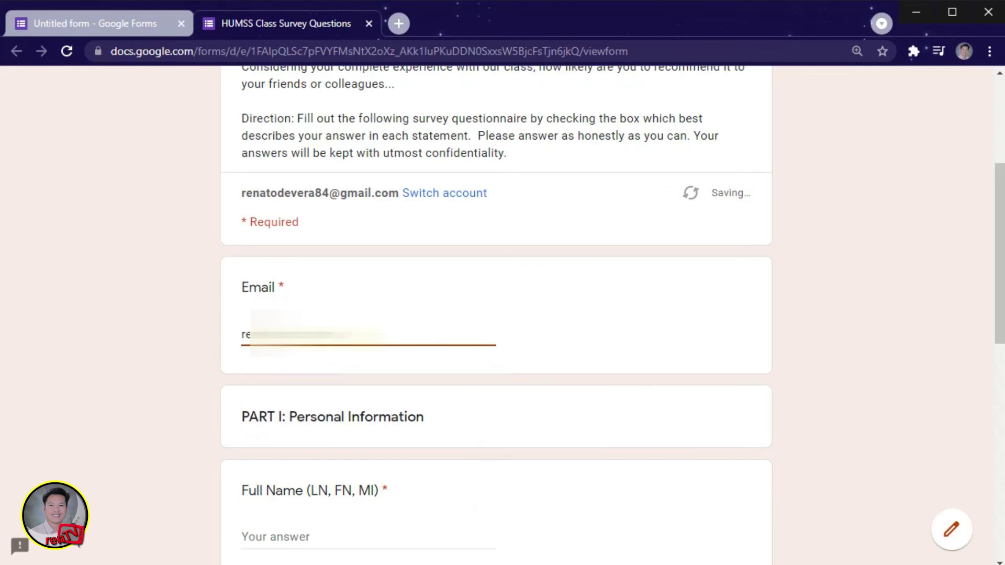
key(Tab)
text(R)
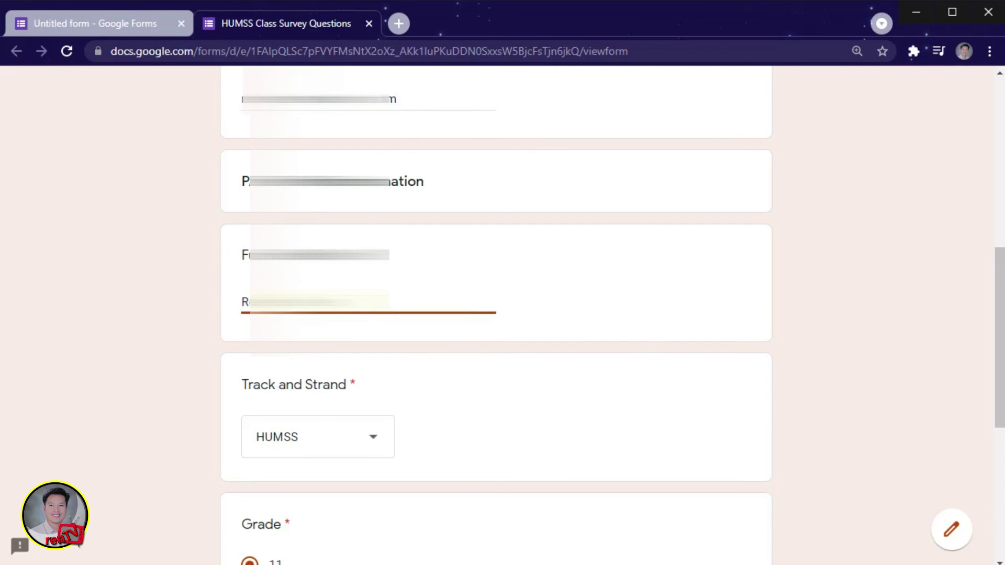
key(Caps_Lock)
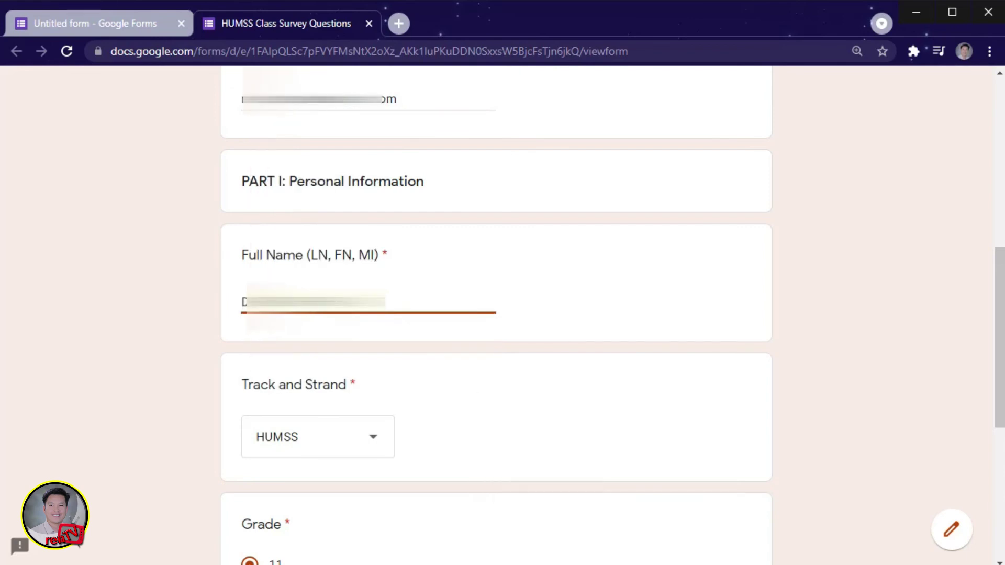
scroll(274, 290, down, 7)
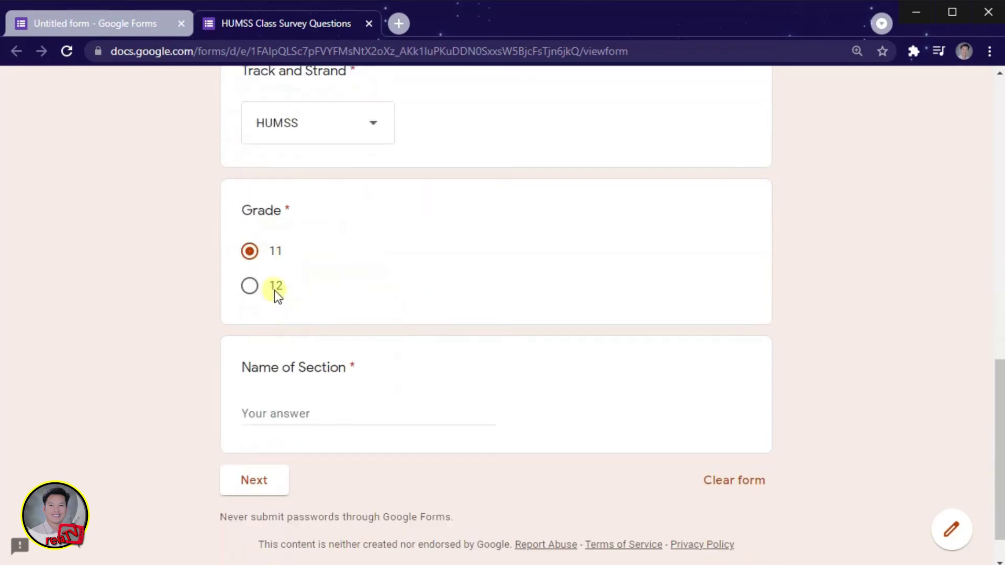
click(289, 364)
text(DA VINCI)
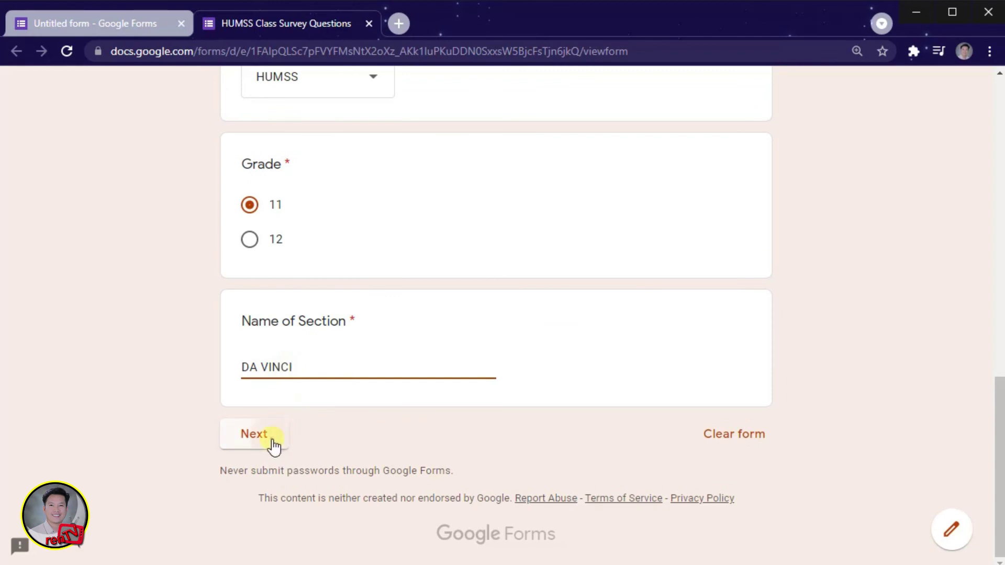
click(273, 443)
Step: Answer enrollment year 2021, Senior High level, Very dissatisfied with curriculum, and curriculum difficulty
scroll(300, 365, down, 3)
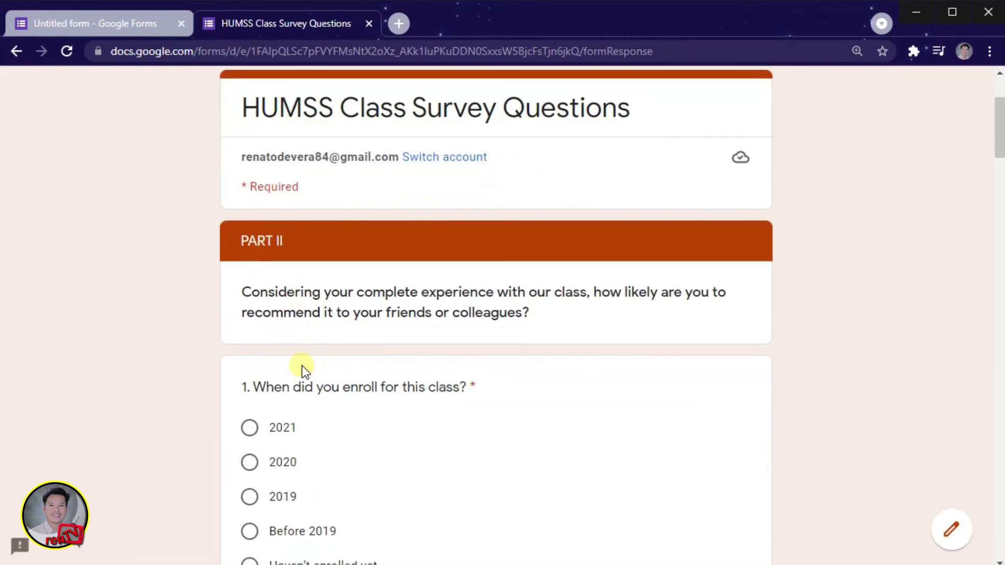
scroll(314, 246, down, 3)
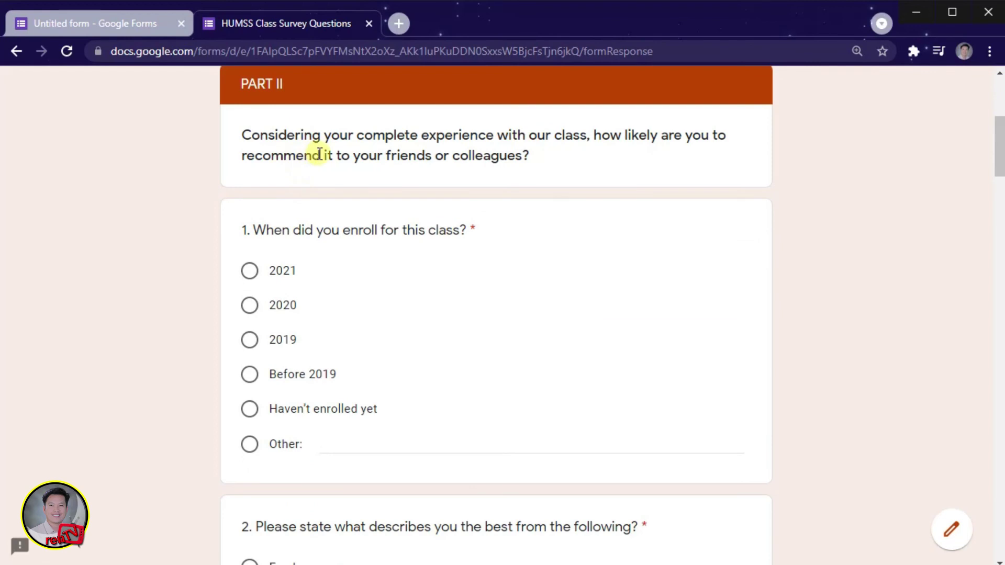
click(249, 271)
scroll(270, 301, down, 6)
click(249, 357)
scroll(265, 288, down, 5)
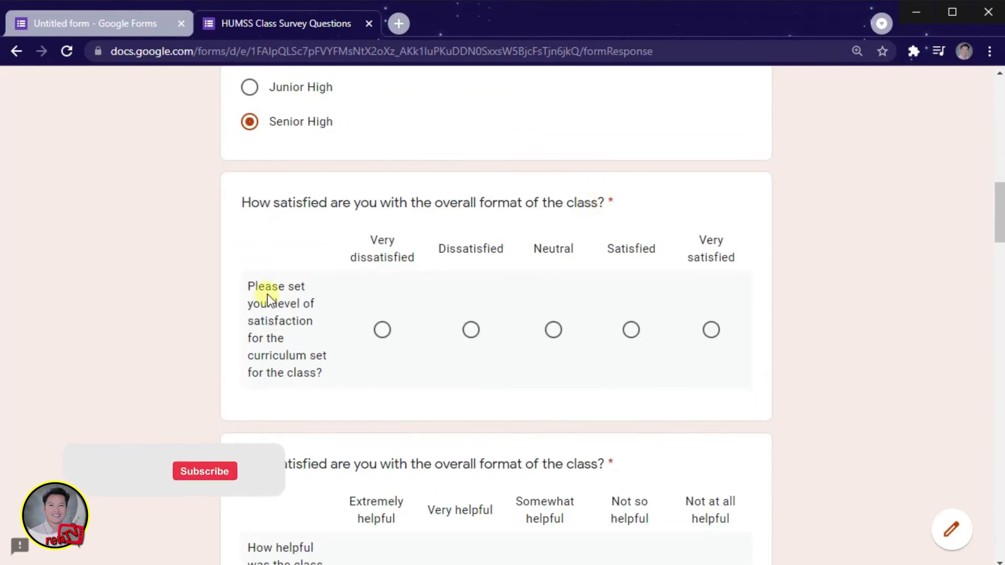
click(381, 328)
scroll(408, 324, down, 4)
scroll(283, 379, down, 6)
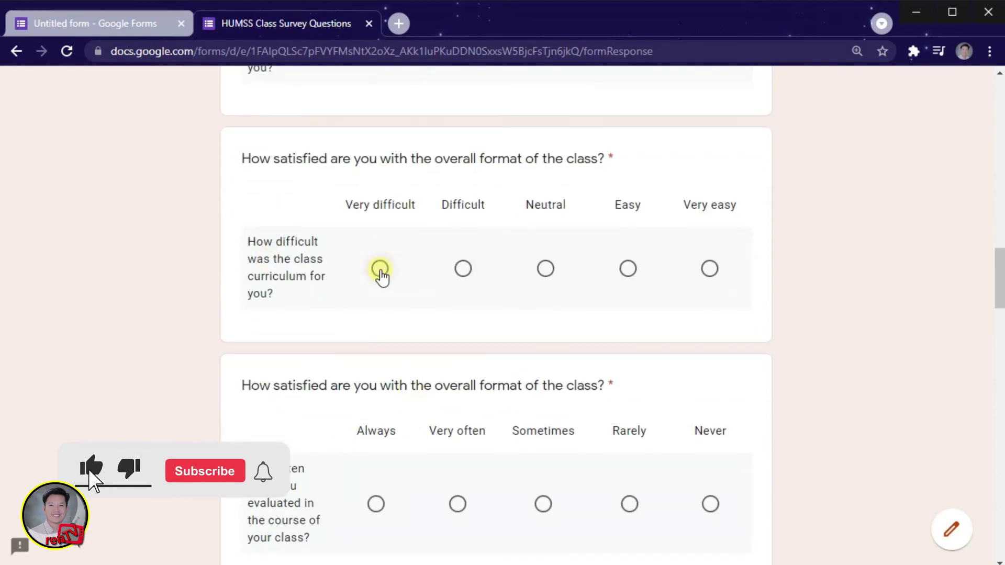
click(463, 268)
Step: Answer evaluation frequency and grade satisfaction, and mark Somewhat disagree for the knowledgeable-instructor statement
scroll(450, 324, down, 3)
click(376, 347)
scroll(387, 314, down, 6)
scroll(393, 277, down, 6)
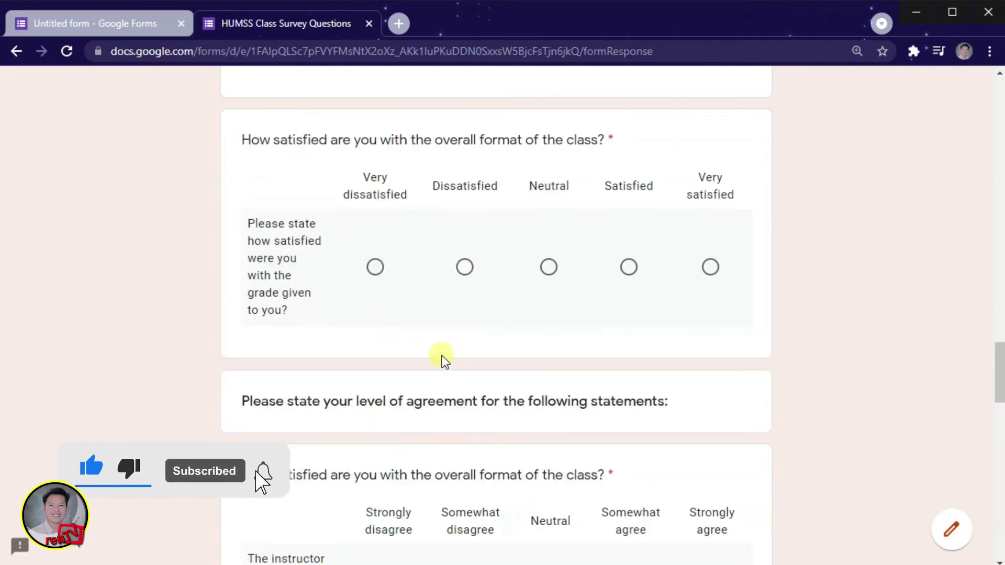
click(374, 265)
scroll(418, 278, down, 6)
click(470, 280)
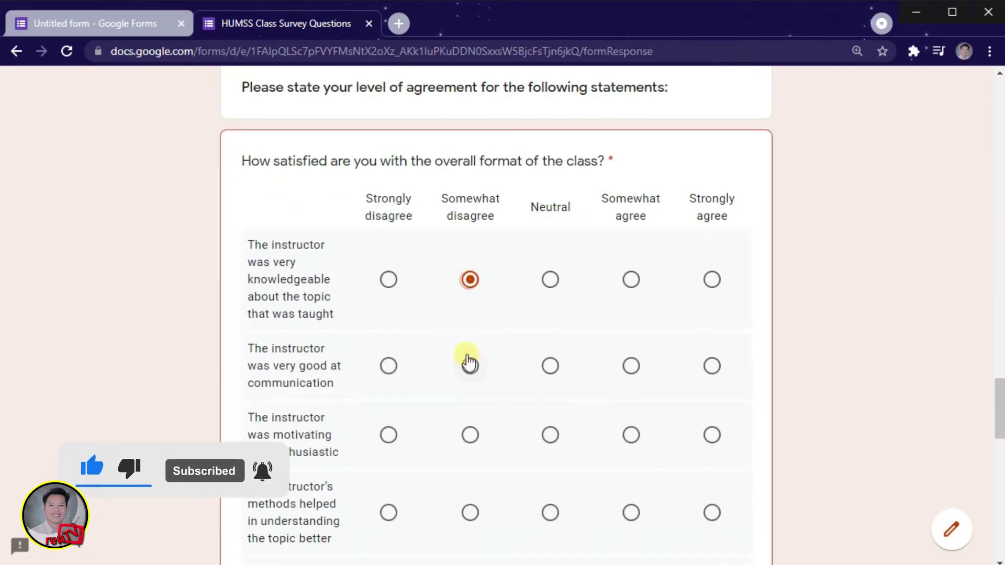
scroll(469, 364, down, 6)
click(388, 204)
scroll(388, 202, down, 5)
Step: Rate the instructor Excellent on preparation, explanation and knowledge, Good on innovation, approachability and enthusiasm
click(701, 263)
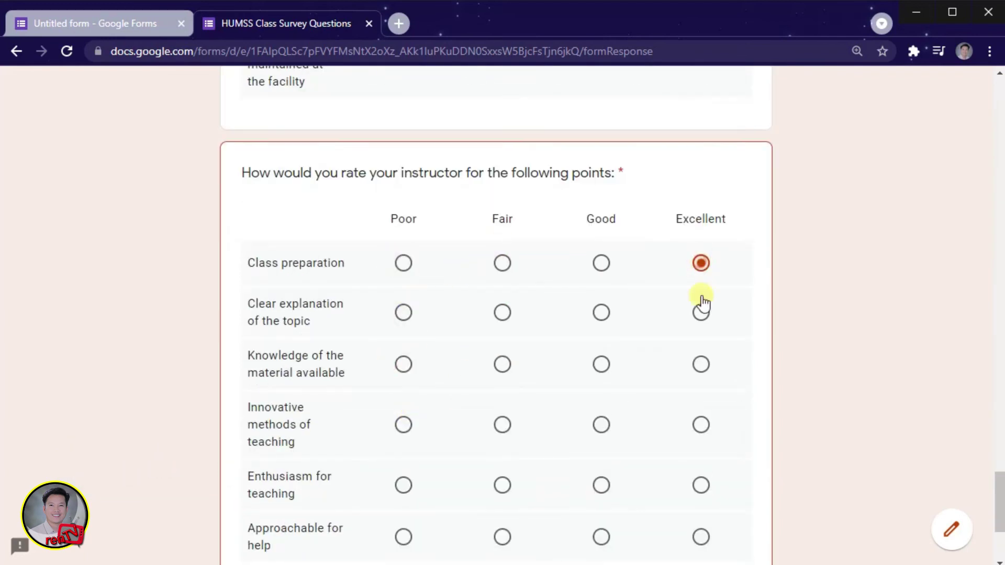
click(701, 312)
scroll(700, 313, down, 3)
click(701, 208)
click(601, 267)
click(601, 380)
click(602, 335)
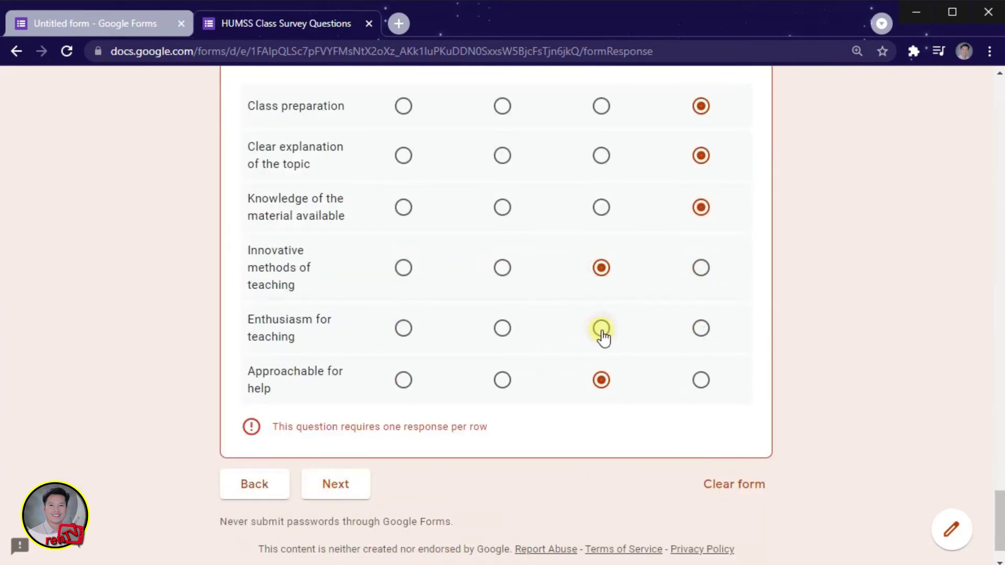
click(603, 338)
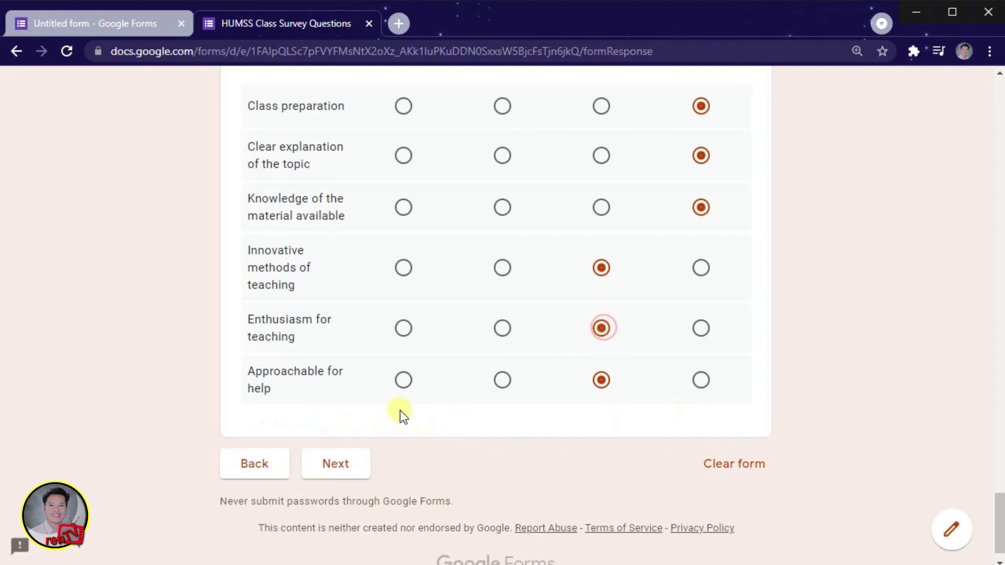
click(343, 473)
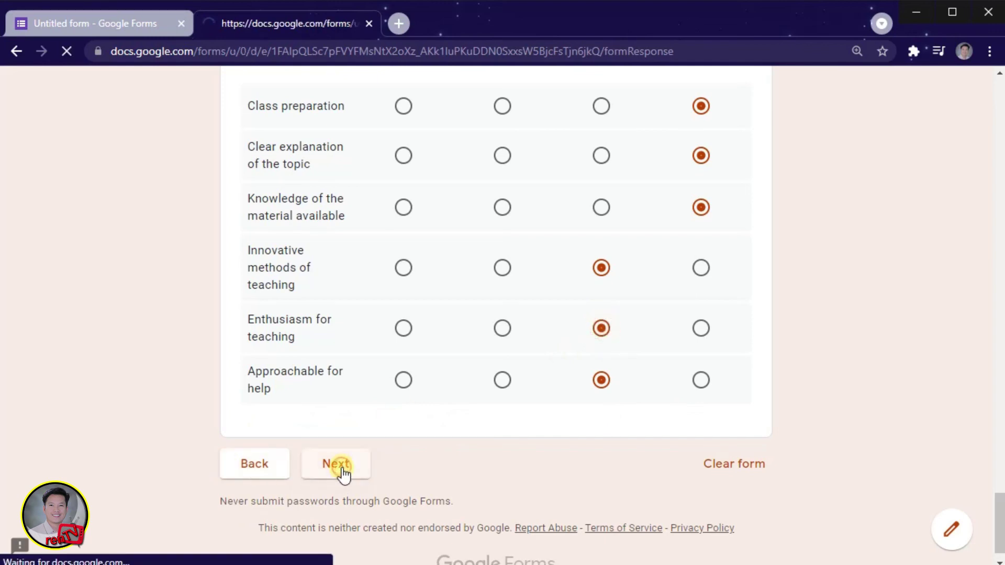
Step: Answer question 1 with 'Bonding....' and question 2 with 'this is a sample text answer...'
scroll(355, 471, down, 3)
scroll(317, 312, down, 2)
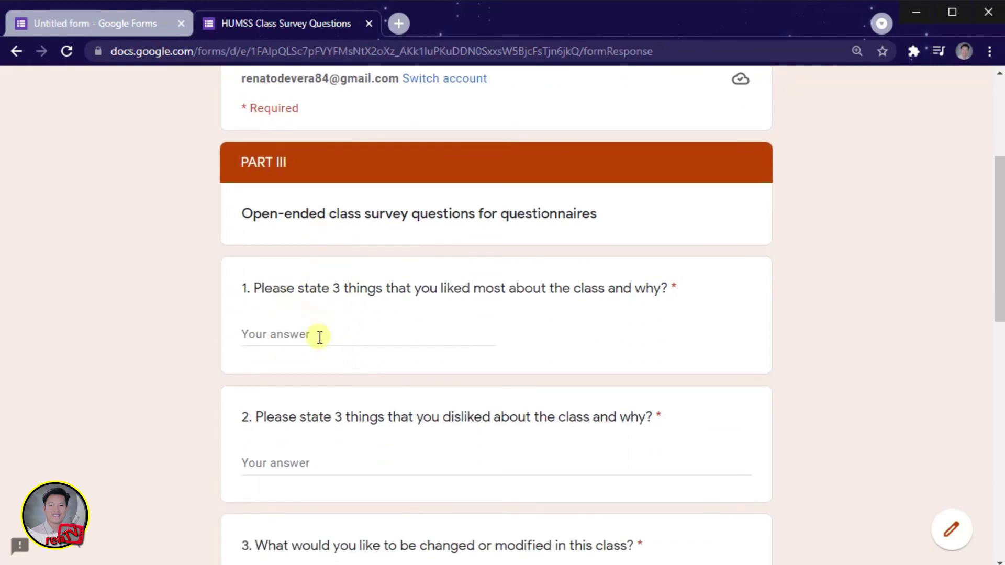
scroll(319, 336, down, 4)
scroll(321, 225, up, 4)
click(291, 333)
text(Bonding....)
click(300, 455)
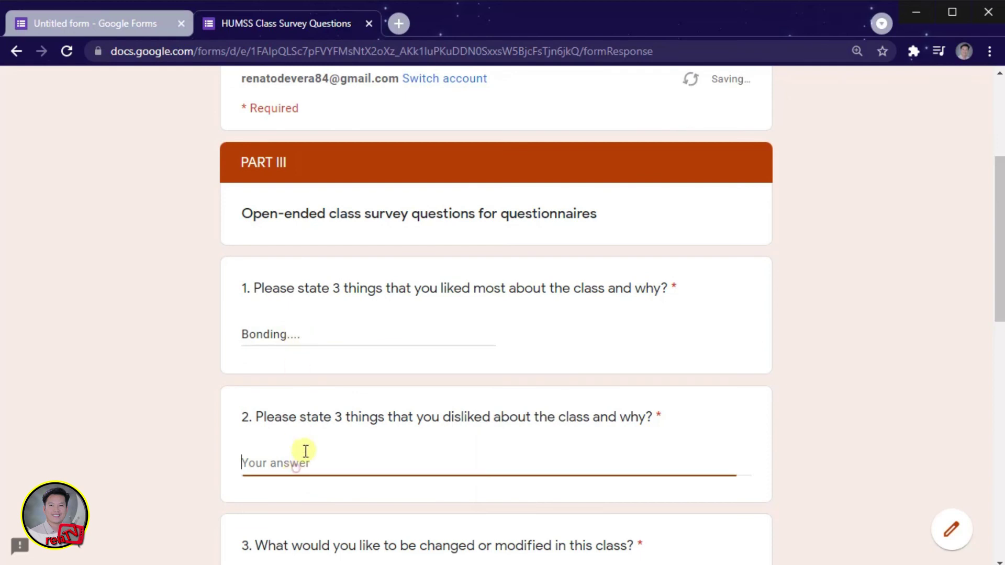
text(this is a sample text answer...)
Step: Copy the sample answer into questions 3, 4, 6 and the missed question 5, then submit
scroll(417, 467, down, 10)
key(ctrl+a)
key(ctrl+c)
click(365, 357)
key(ctrl+v)
click(356, 404)
key(ctrl+v)
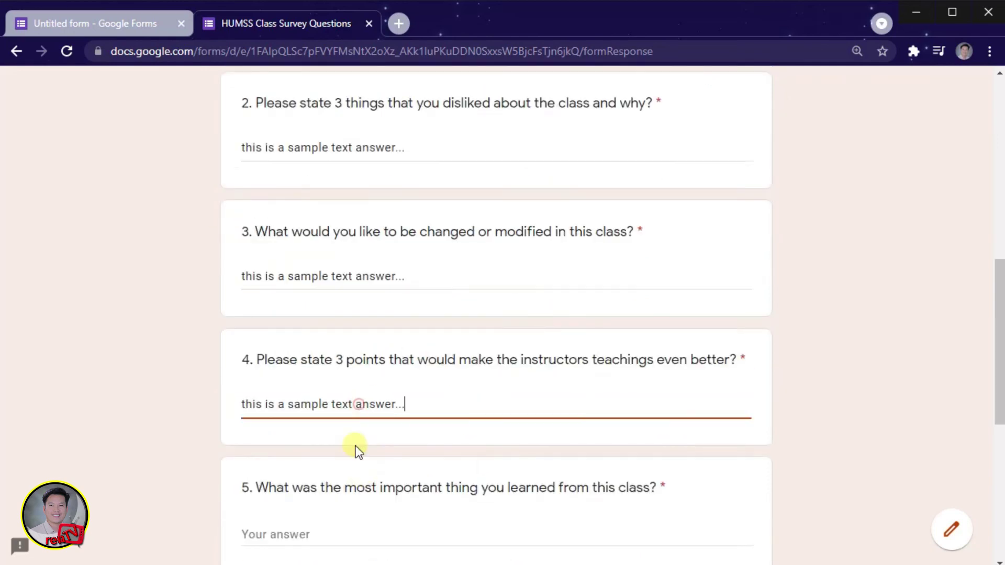
click(322, 347)
key(ctrl+v)
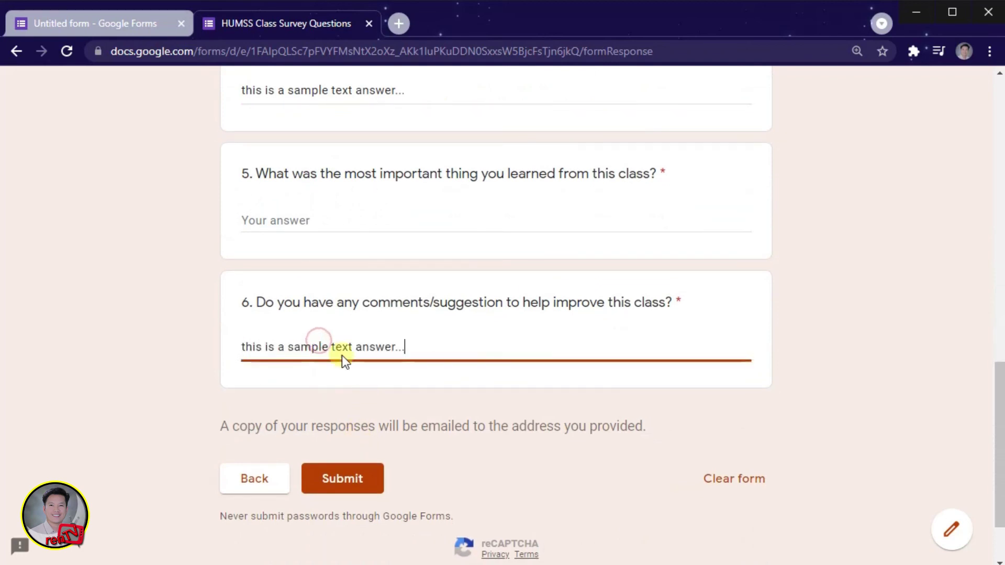
click(342, 484)
click(293, 219)
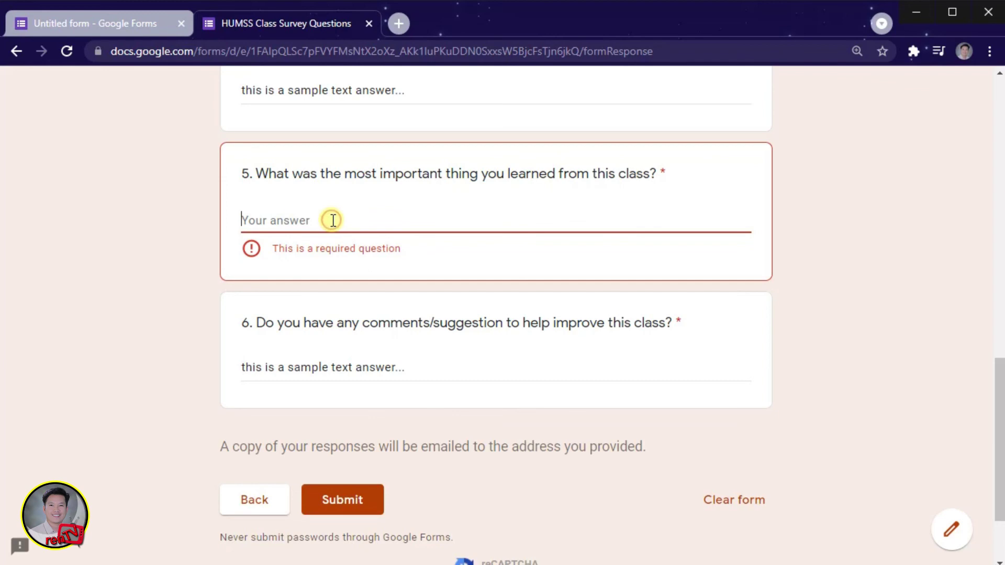
key(ctrl+v)
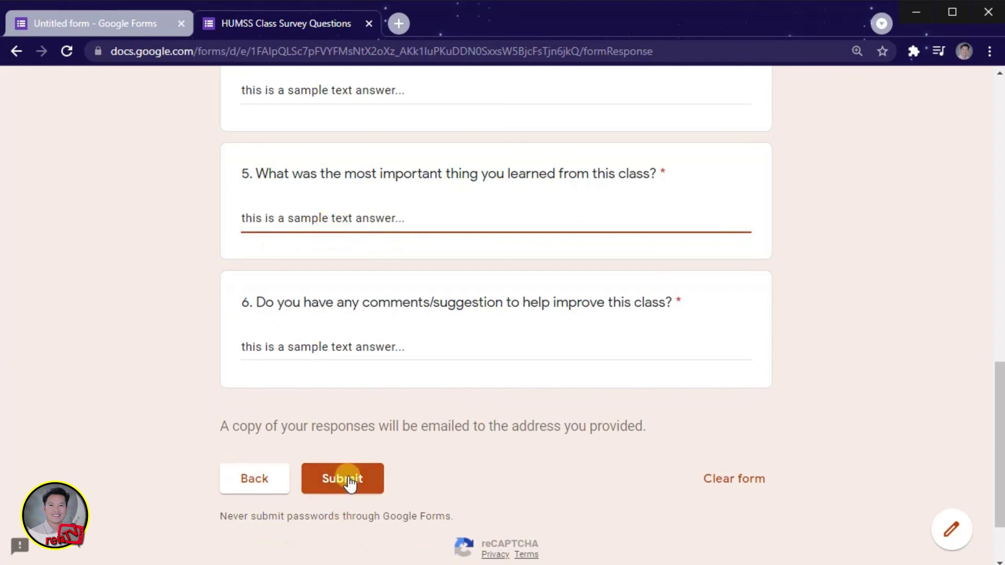
click(353, 488)
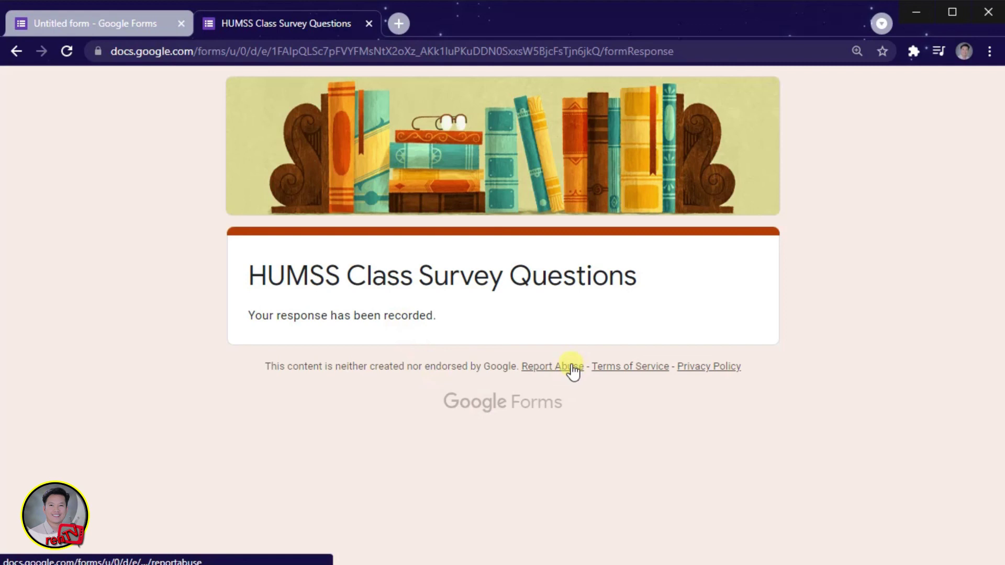
Step: Close the submitted form and scroll through the test response summary in Responses
click(368, 24)
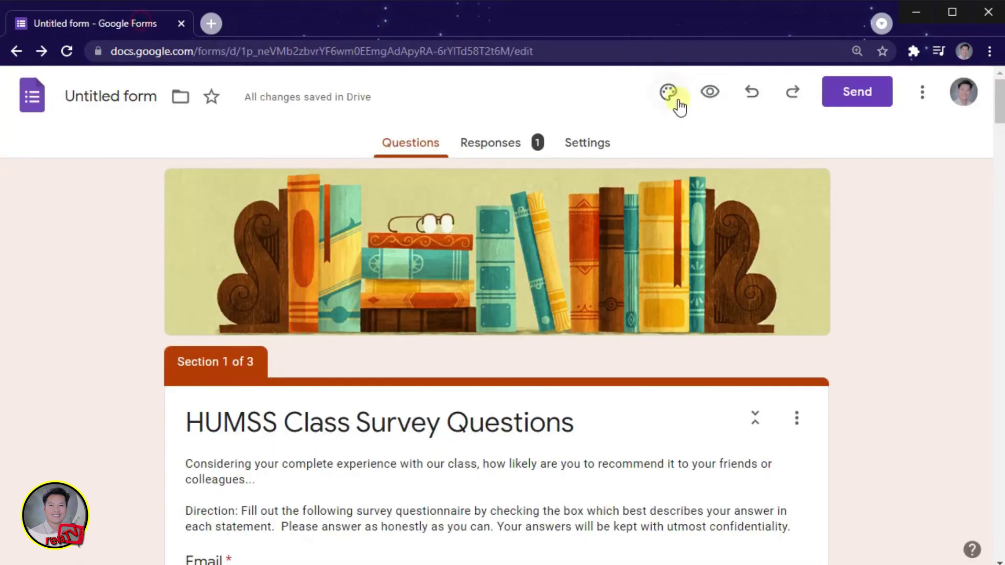
click(500, 149)
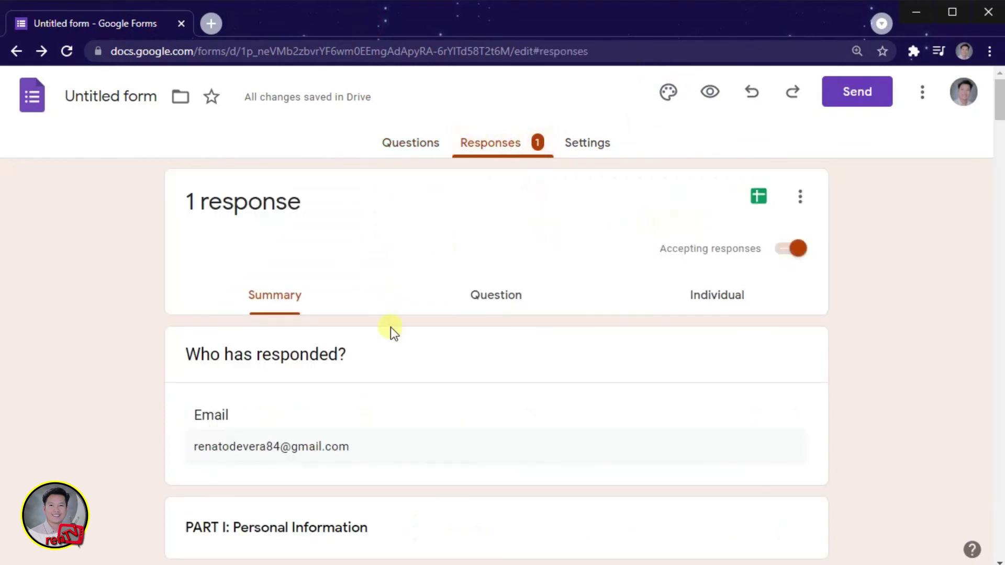
scroll(393, 335, down, 10)
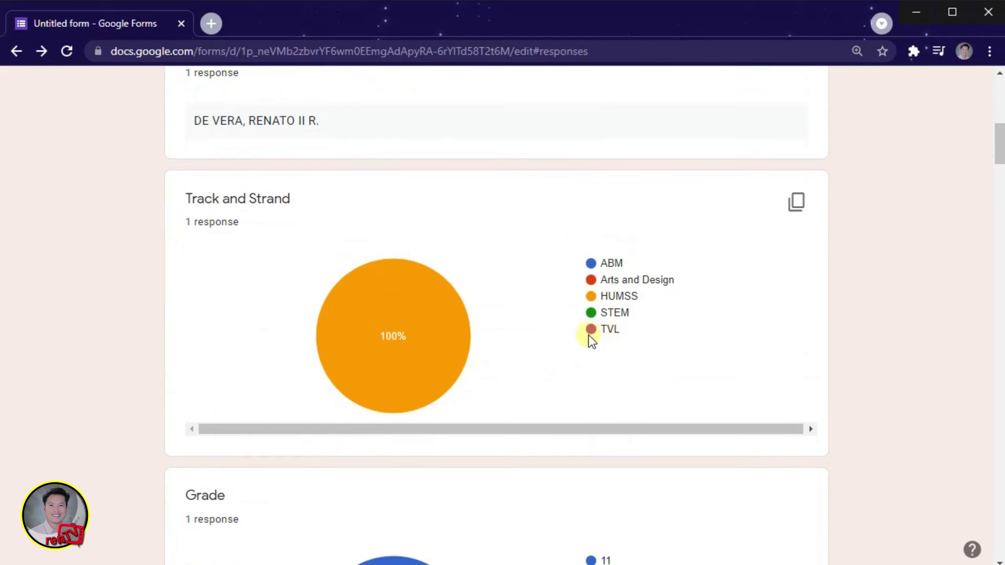
scroll(533, 369, down, 20)
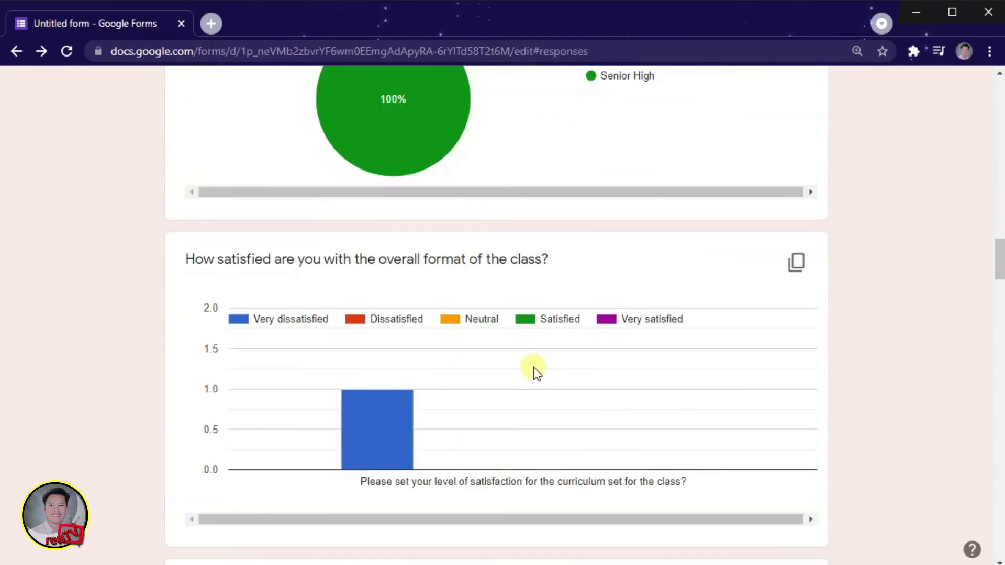
scroll(534, 369, down, 20)
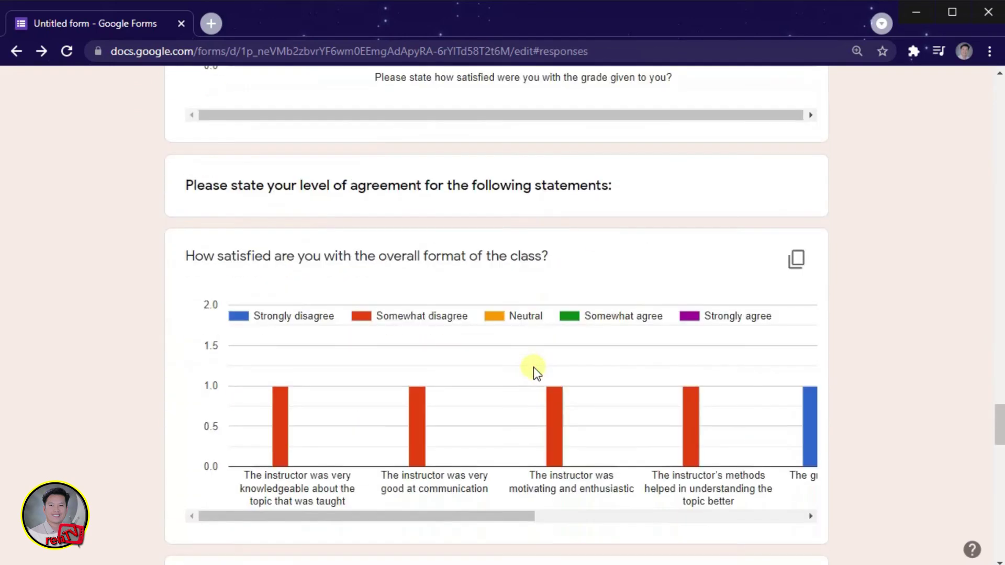
scroll(533, 369, down, 15)
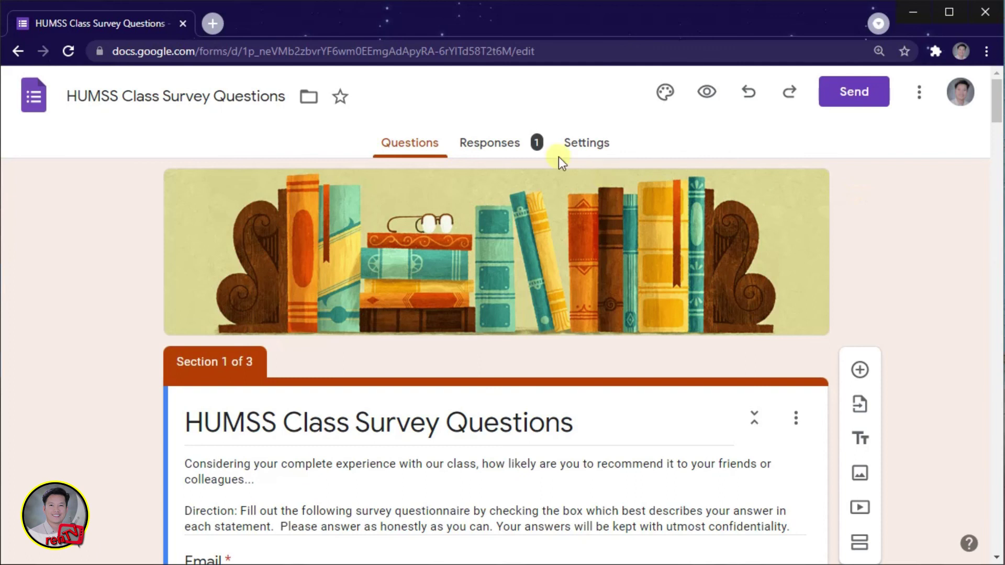
Step: Delete all responses so the form shows 0 responses, then return to Questions
click(485, 150)
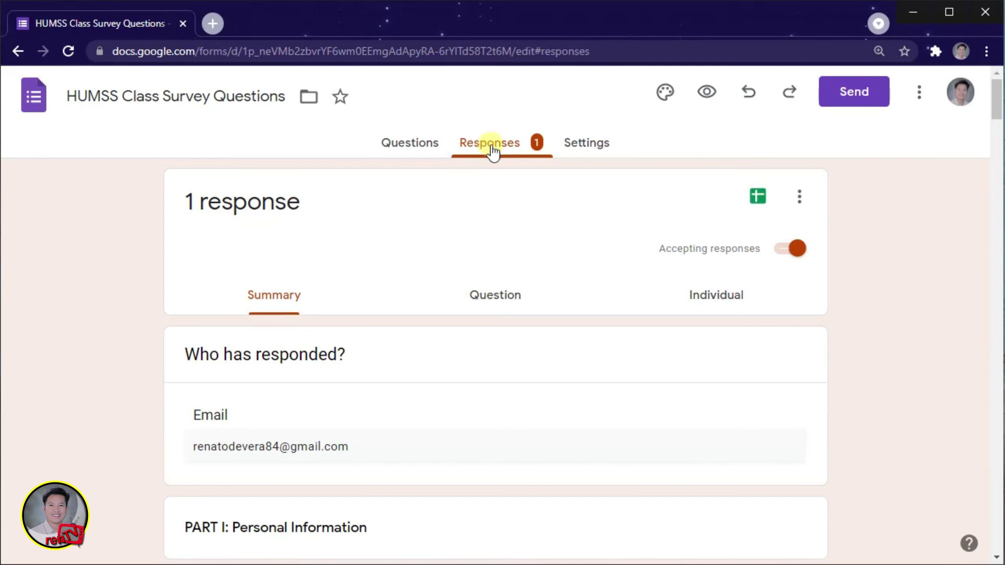
click(799, 197)
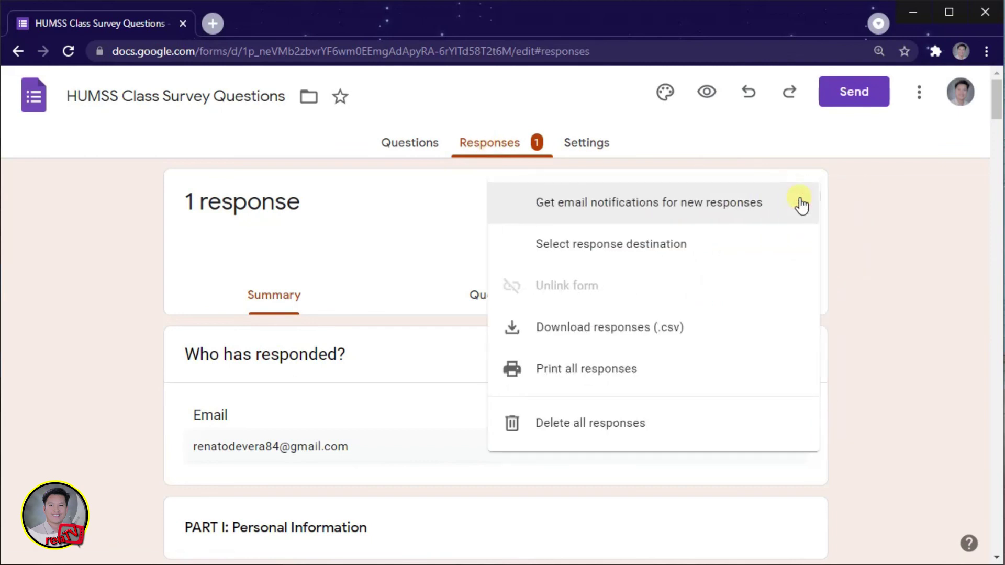
click(660, 428)
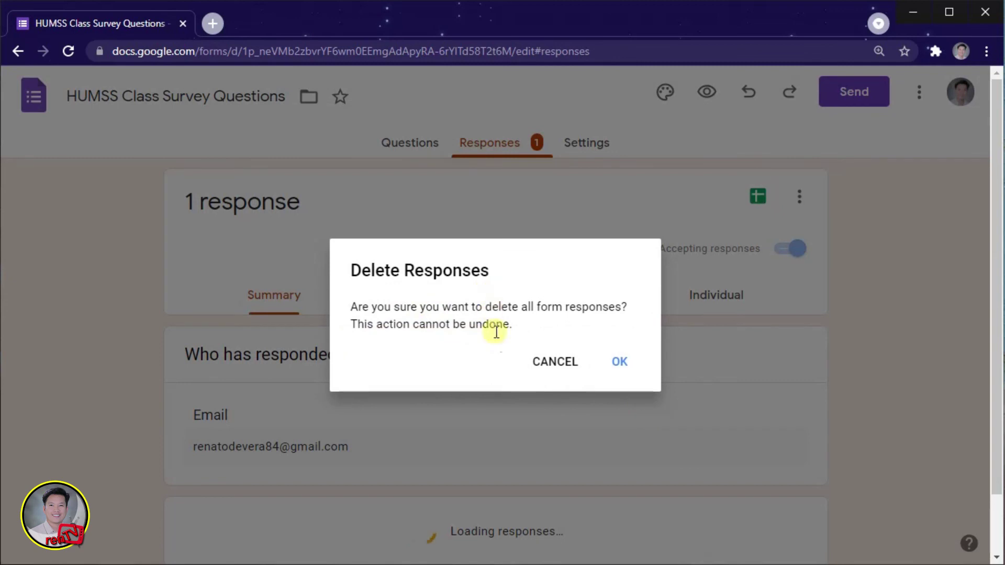
click(620, 364)
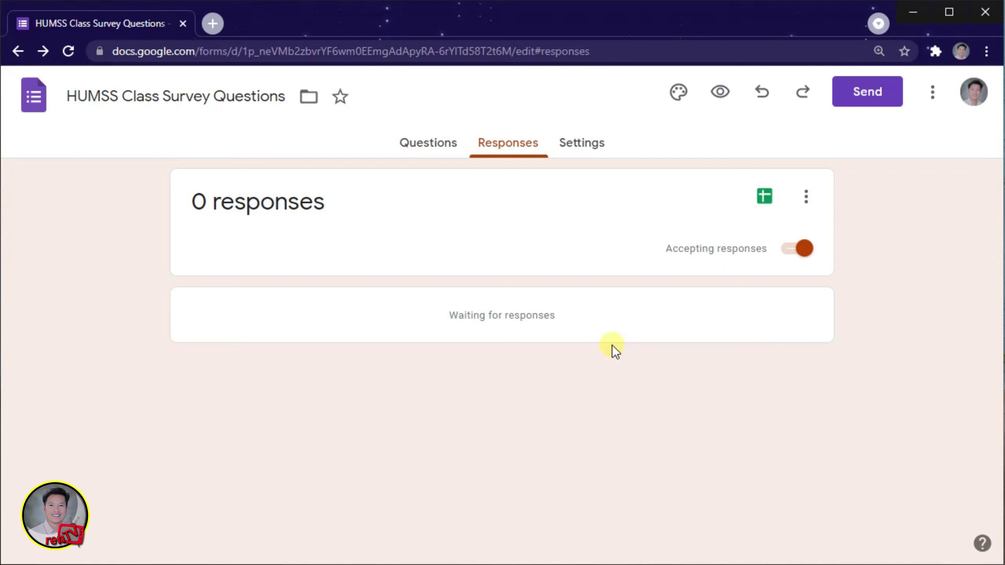
click(36, 103)
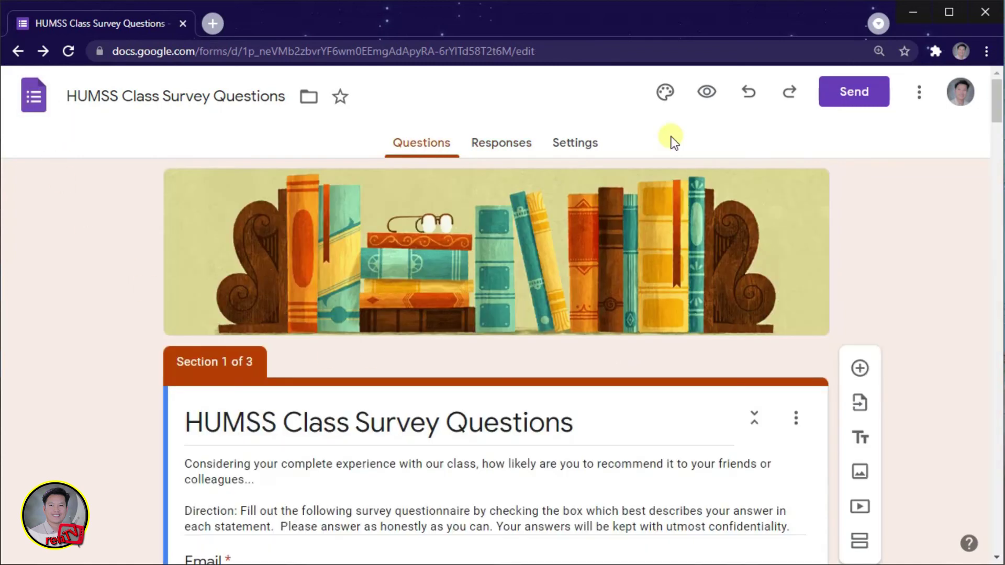
Step: Open a pre-filled link of the survey in a new tab, then start the Send form email dialog
click(918, 93)
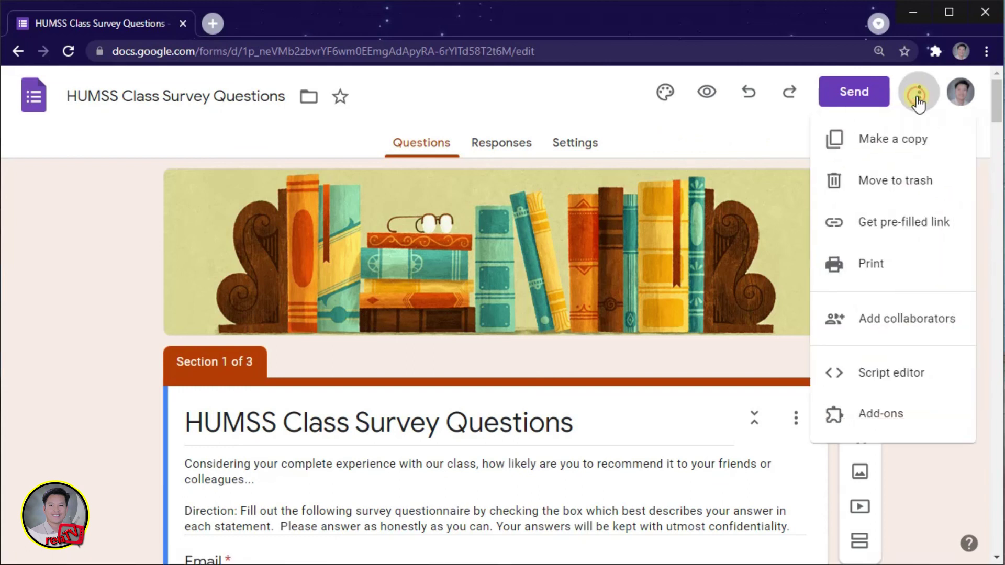
click(894, 228)
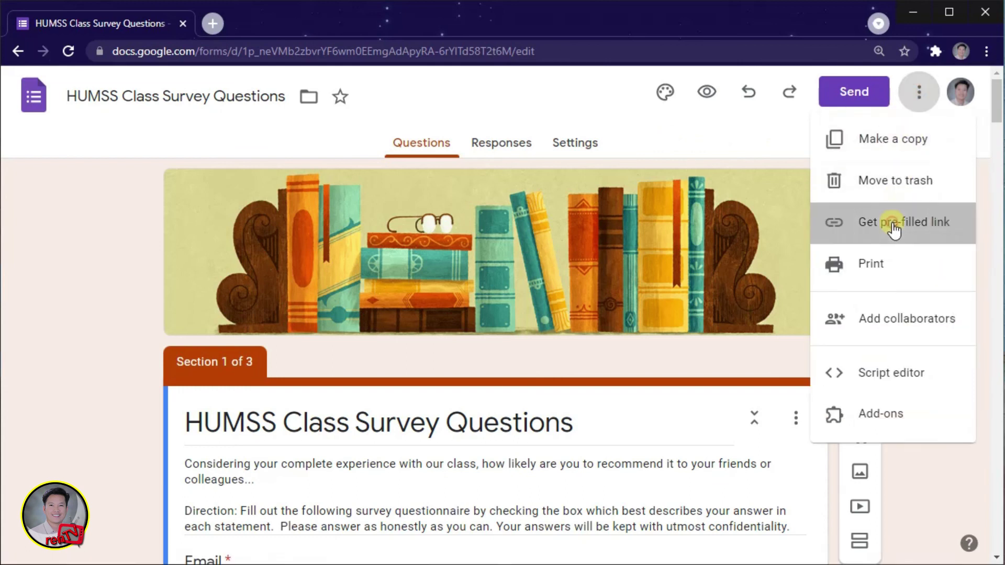
click(558, 48)
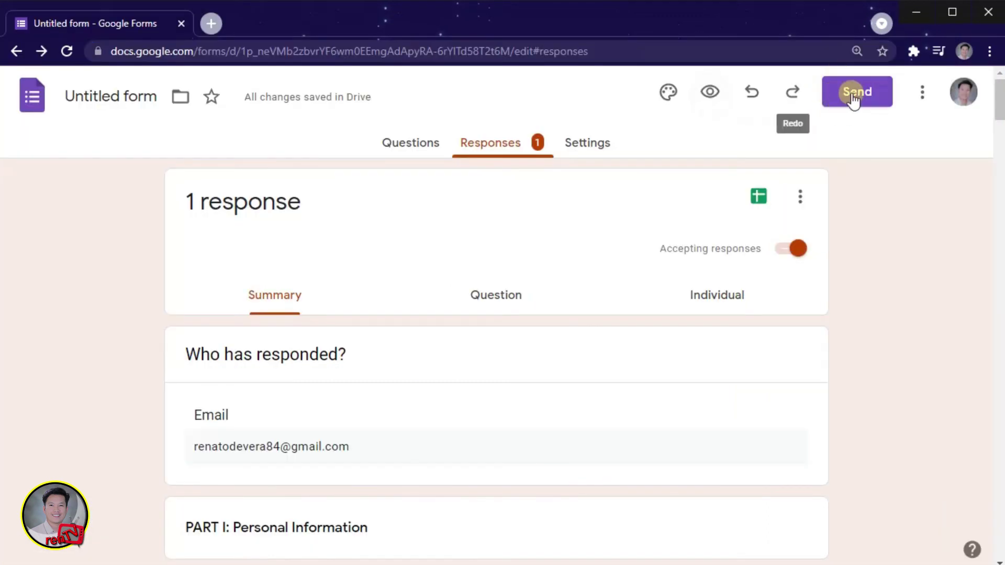
click(849, 95)
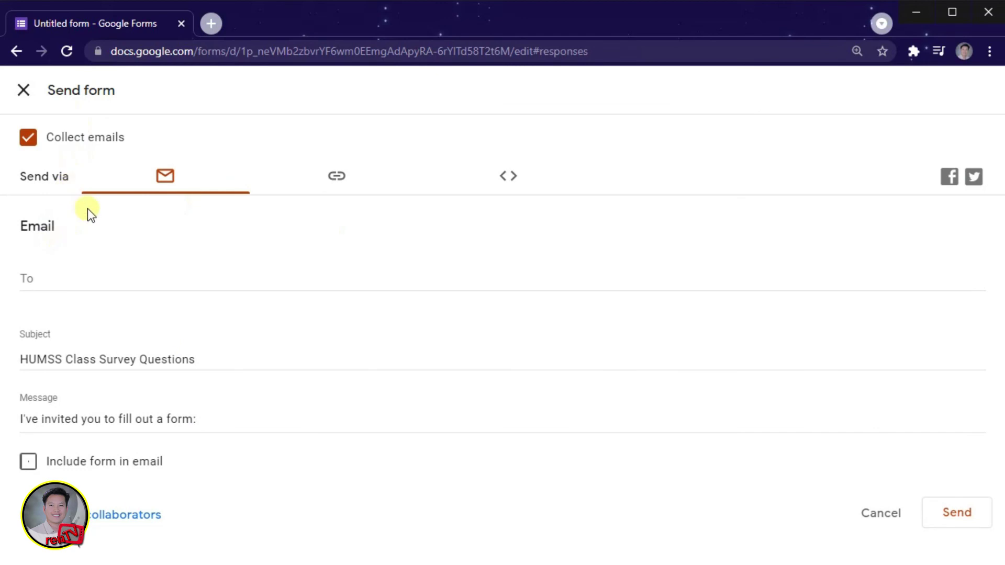
click(36, 275)
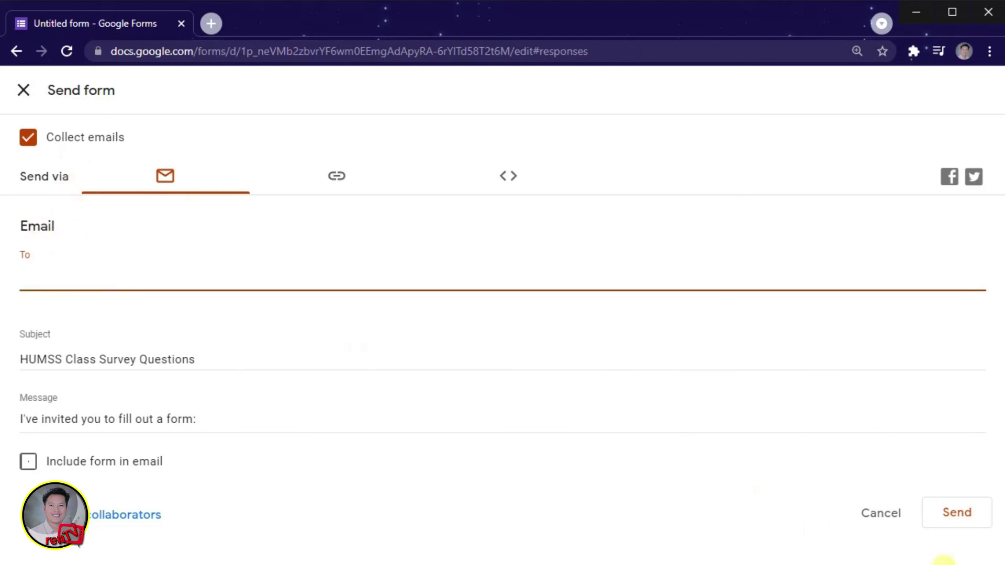